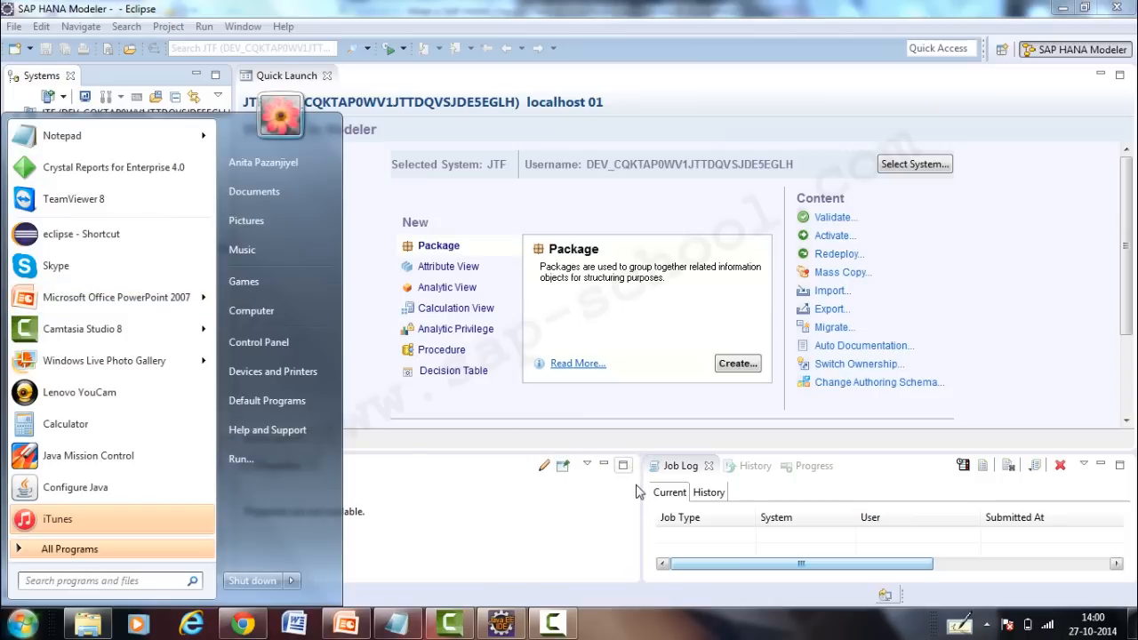
- Browse the list of perspectives available to open and close it without switching perspective
{"action": "left_click", "coordinate": [428, 455]}
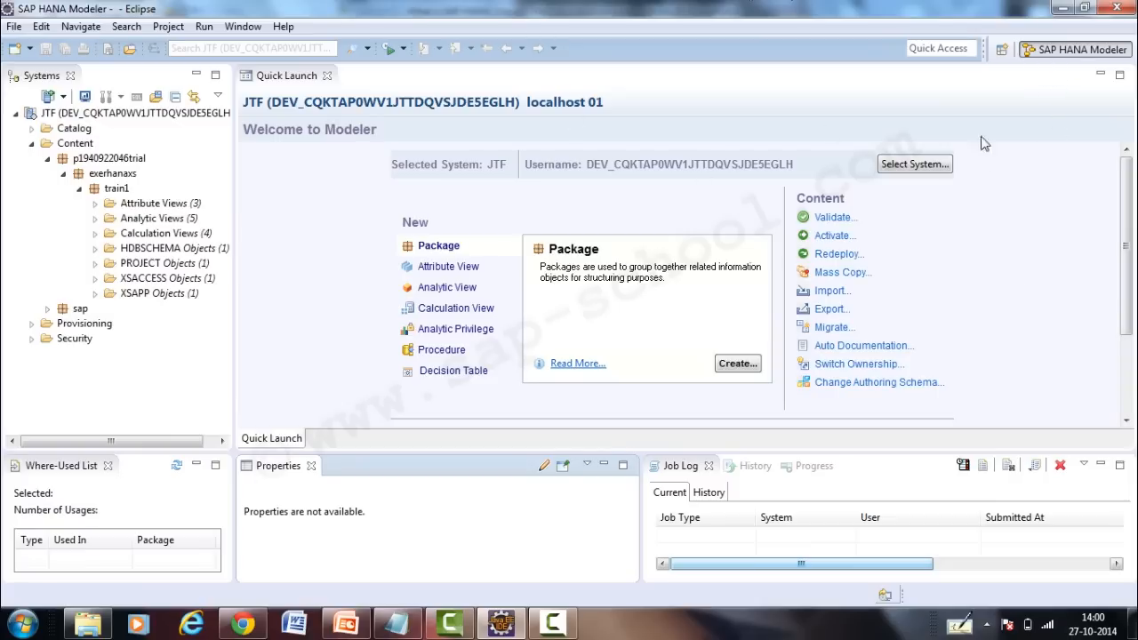
{"action": "left_click", "coordinate": [1002, 51]}
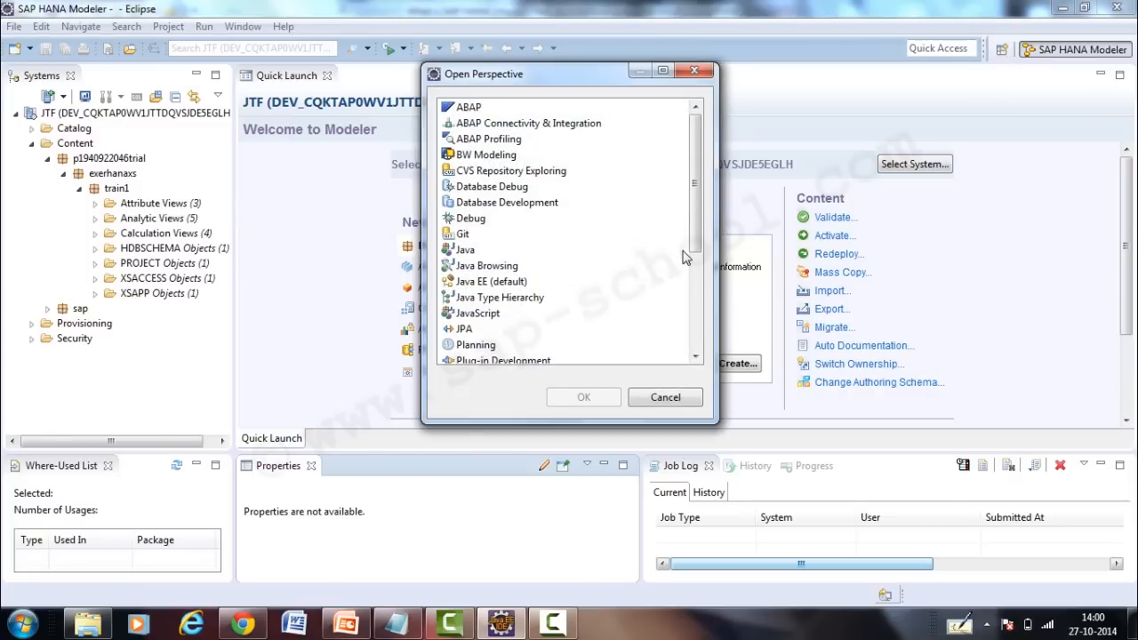
{"action": "left_click_drag", "start_coordinate": [696, 235], "coordinate": [696, 142]}
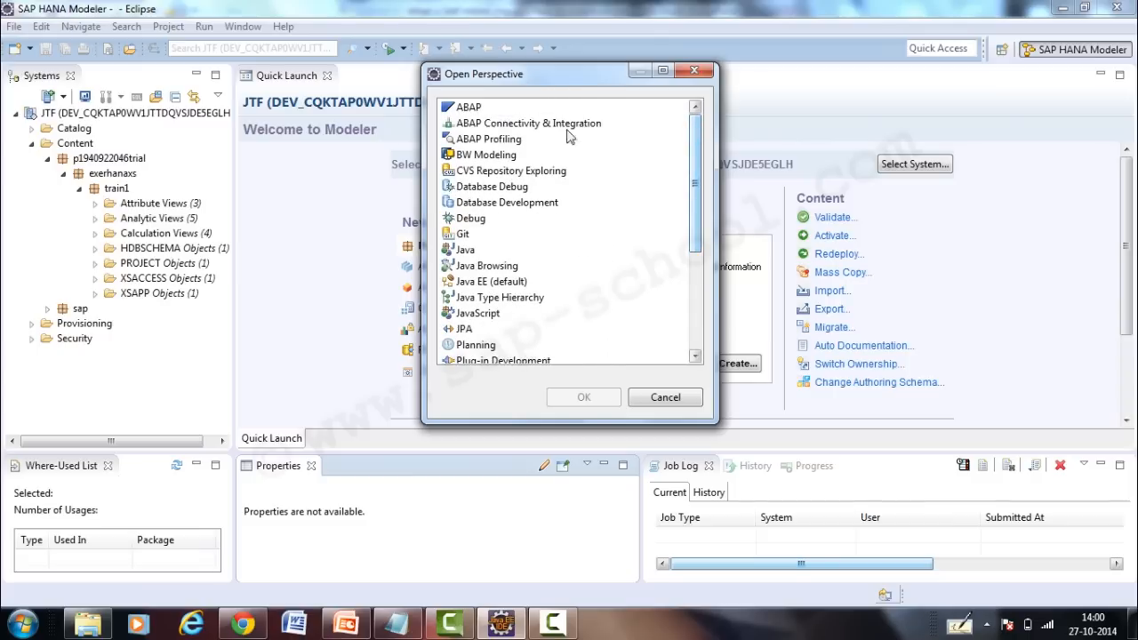
{"action": "left_click_drag", "start_coordinate": [693, 178], "coordinate": [685, 293]}
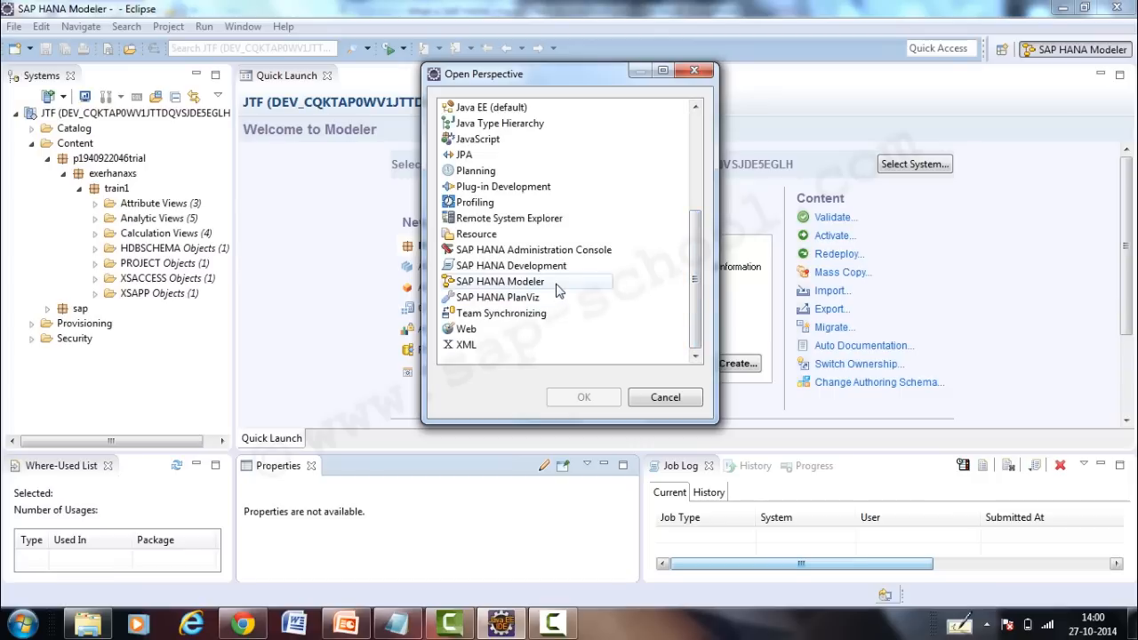
{"action": "left_click", "coordinate": [665, 397]}
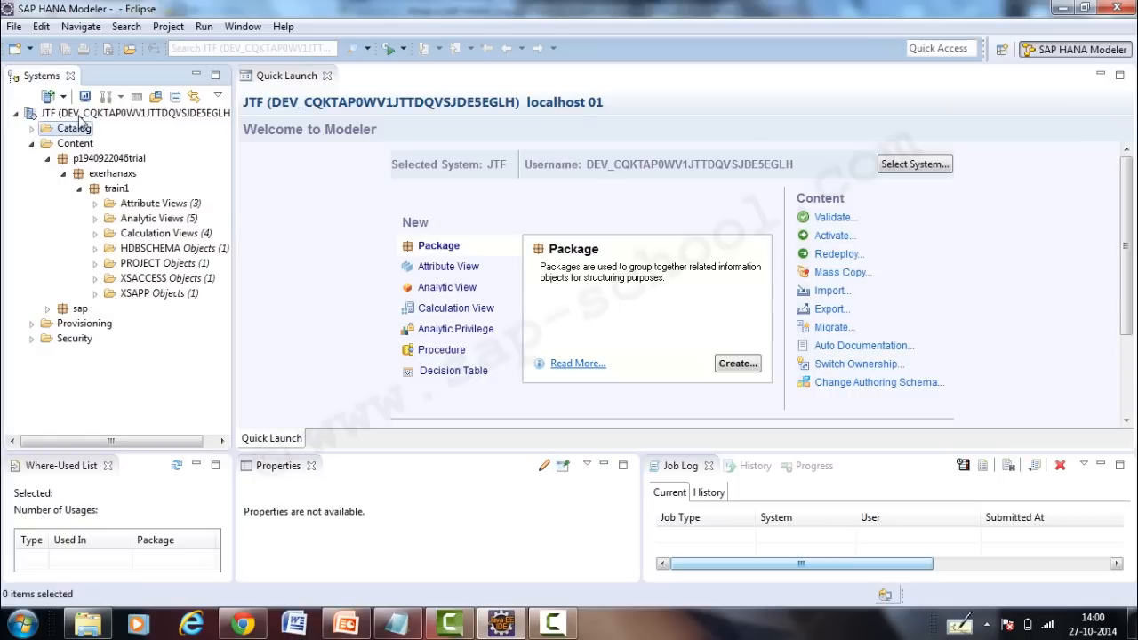
- Select the JTF system and check which kinds of system can be added to the Systems view
{"action": "left_click", "coordinate": [64, 113]}
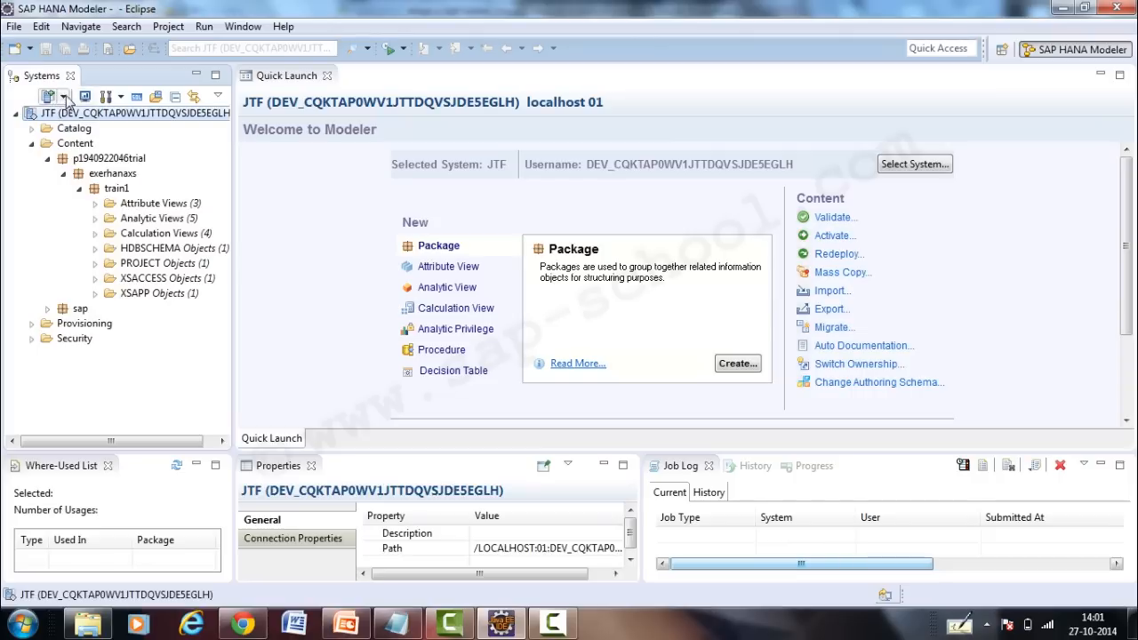
{"action": "left_click", "coordinate": [64, 98]}
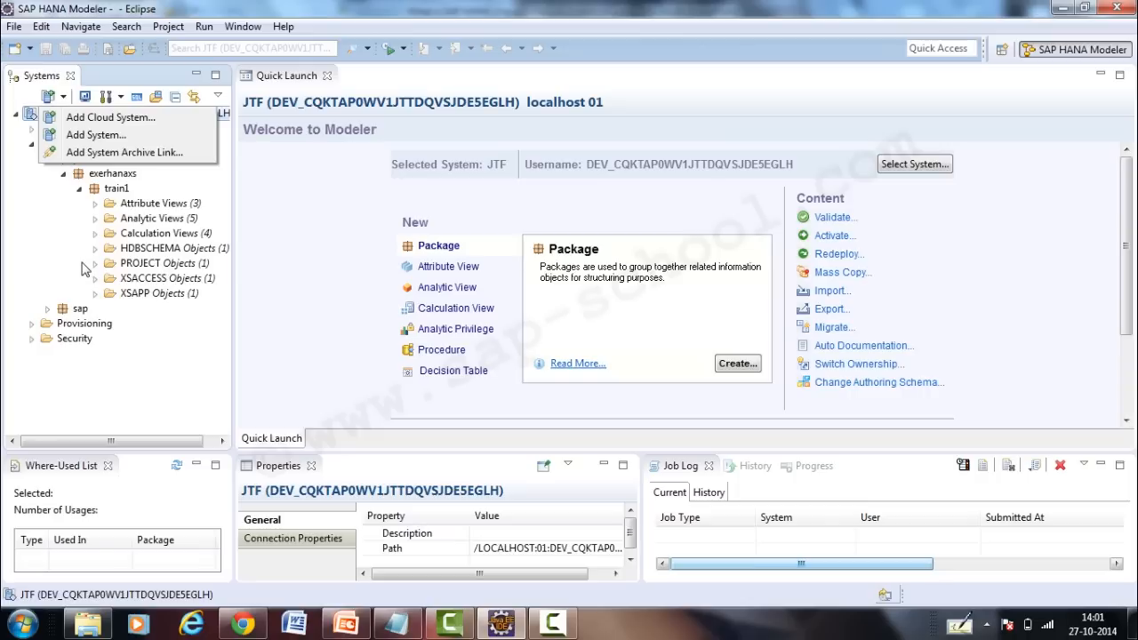
{"action": "left_click", "coordinate": [51, 252]}
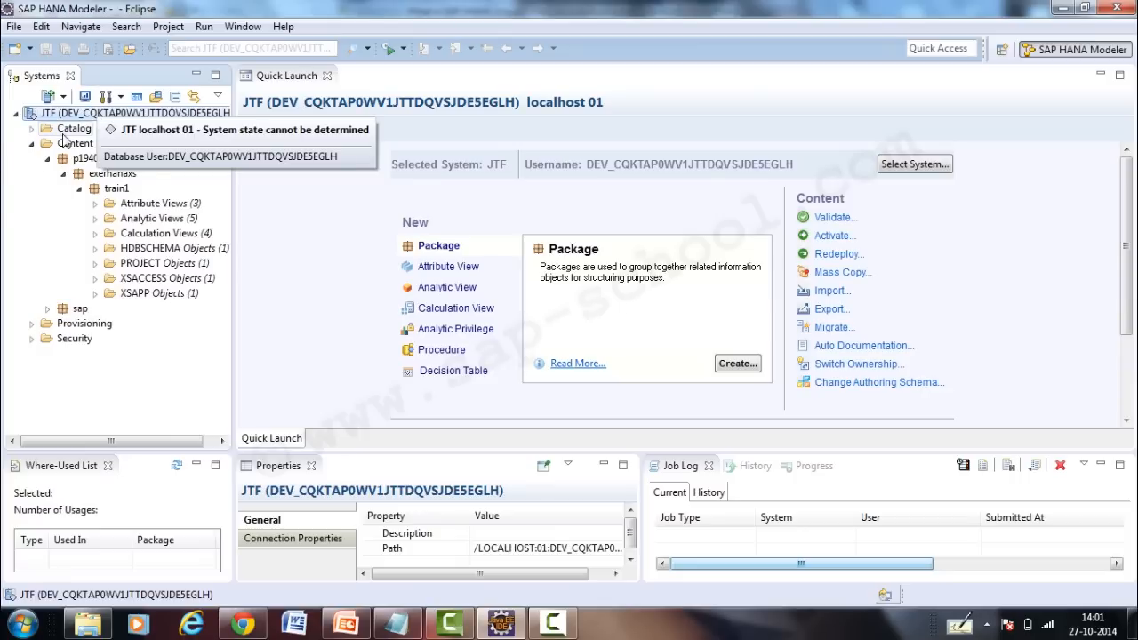
- Go through the Catalog, Content, Provisioning and Security folders of the JTF system
{"action": "left_click", "coordinate": [71, 132]}
{"action": "left_click", "coordinate": [77, 145]}
{"action": "left_click", "coordinate": [72, 325]}
{"action": "left_click", "coordinate": [72, 342]}
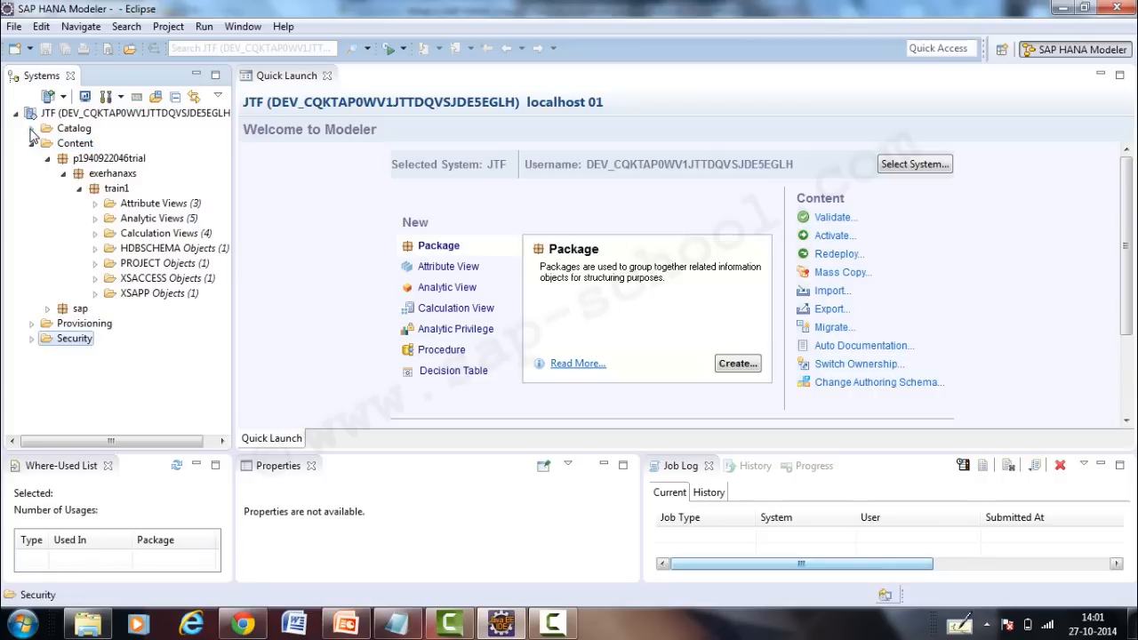
- Expand the Catalog folder and examine the object folders inside the NEO schema
{"action": "left_click", "coordinate": [32, 130]}
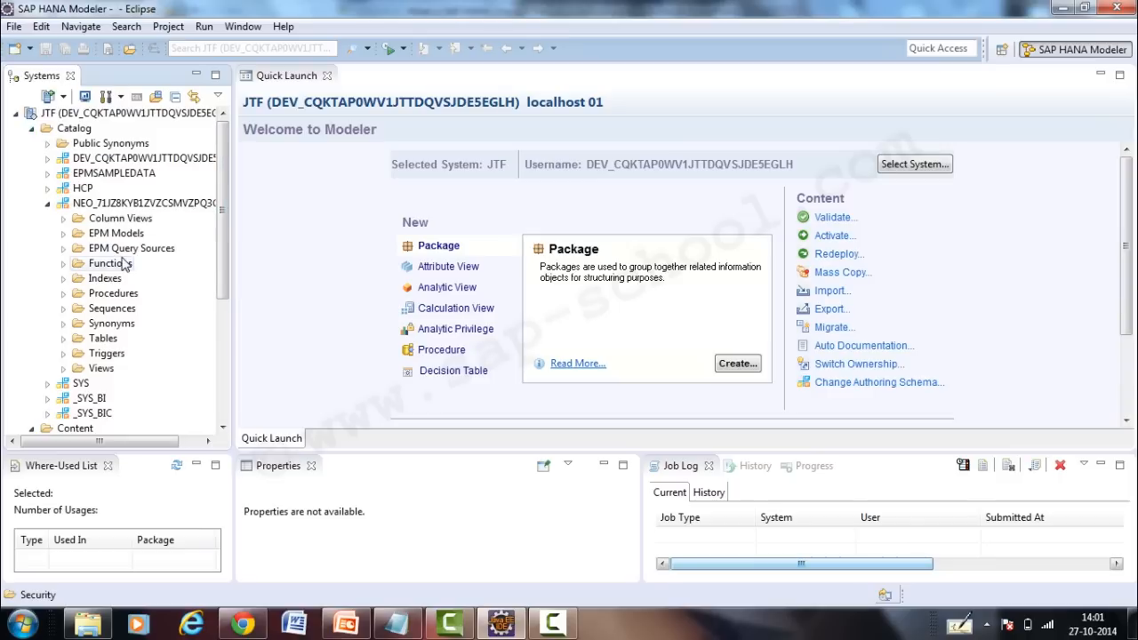
{"action": "left_click", "coordinate": [48, 204]}
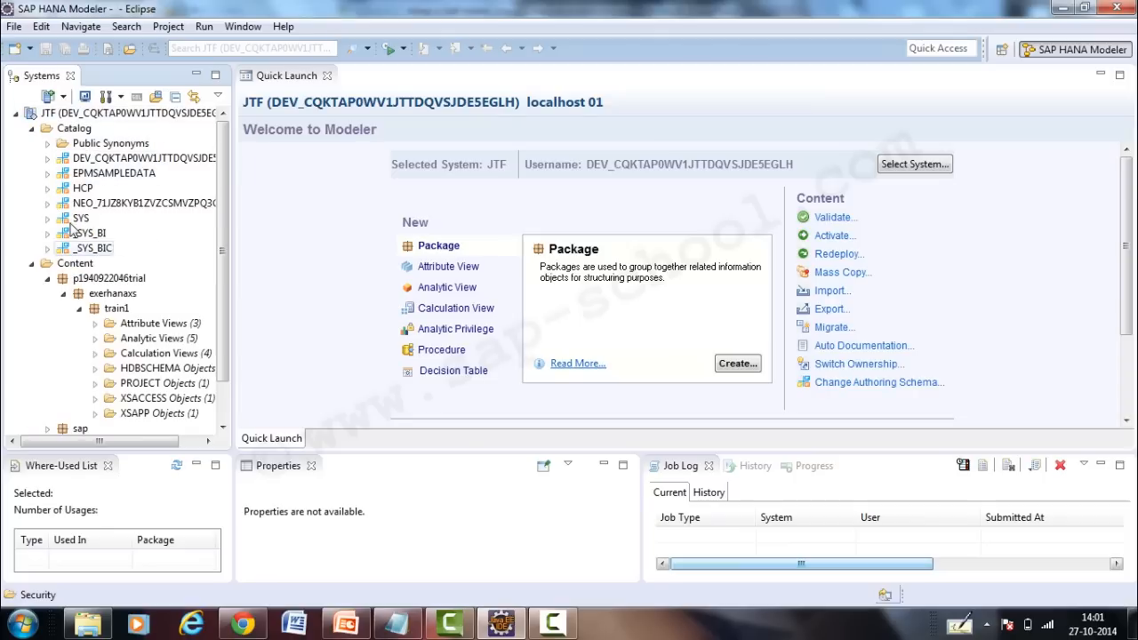
{"action": "left_click", "coordinate": [48, 203]}
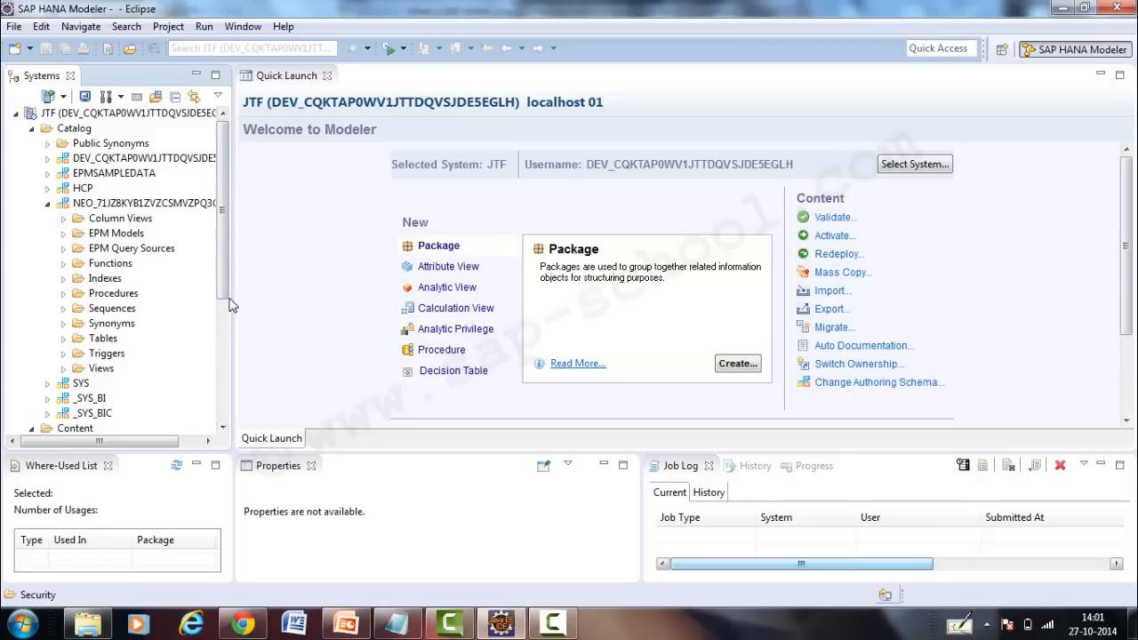
{"action": "left_click_drag", "start_coordinate": [224, 292], "coordinate": [224, 308]}
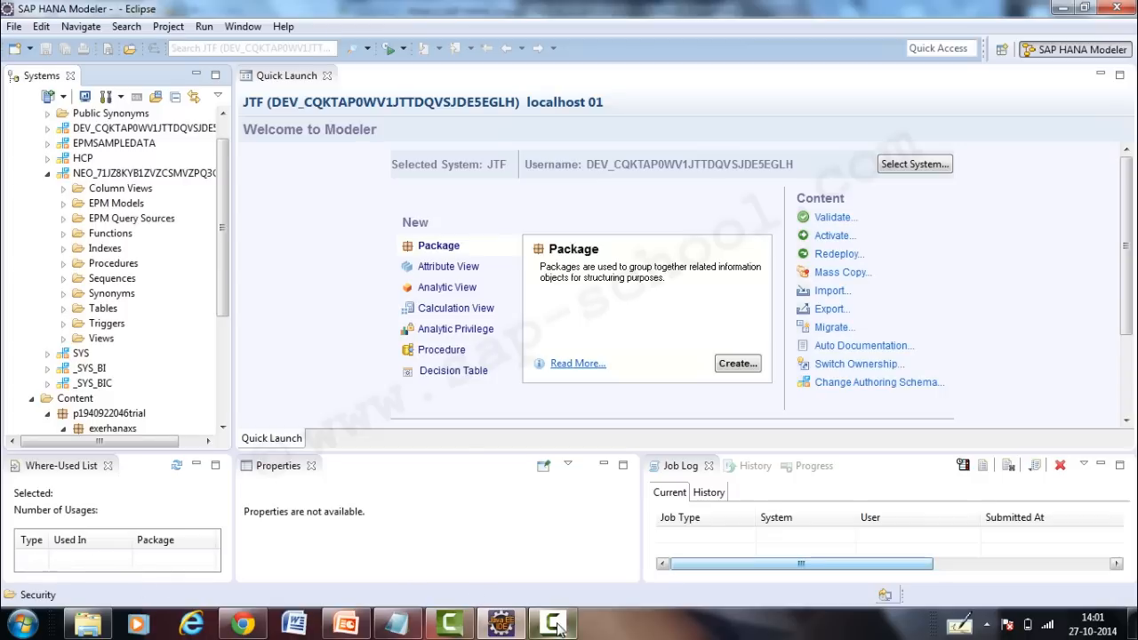
{"action": "mouse_move", "coordinate": [556, 625]}
{"action": "left_click", "coordinate": [556, 565]}
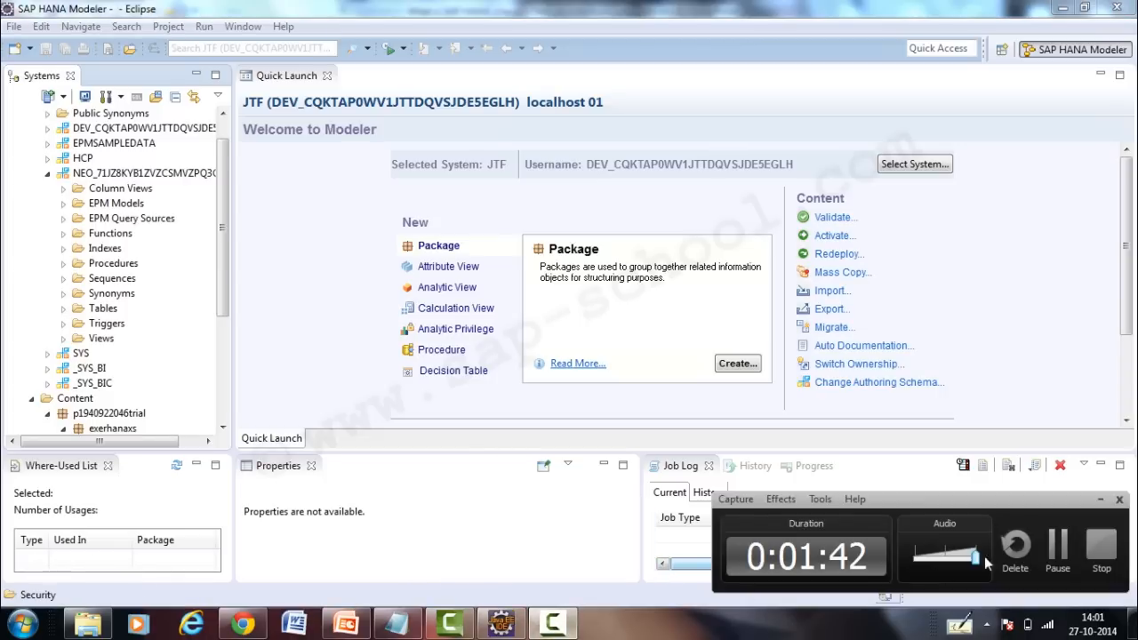
{"action": "left_click", "coordinate": [1087, 555]}
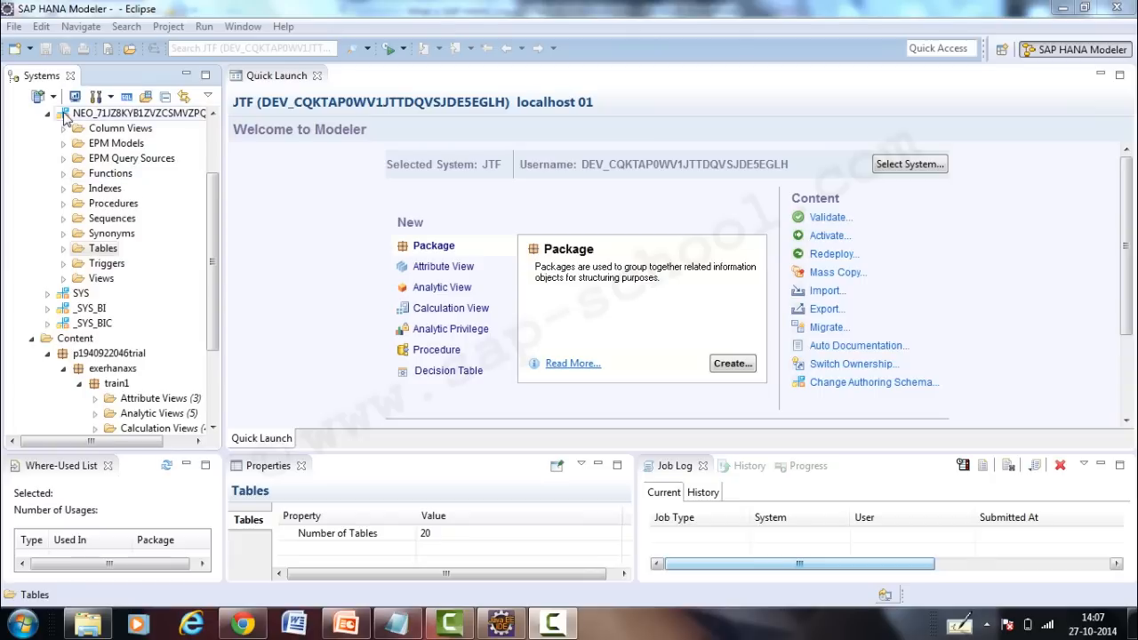
- Start a new table in the NEO schema, name it EMPLOYYEE and choose Column Store as its type
{"action": "right_click", "coordinate": [104, 252]}
{"action": "left_click", "coordinate": [139, 298]}
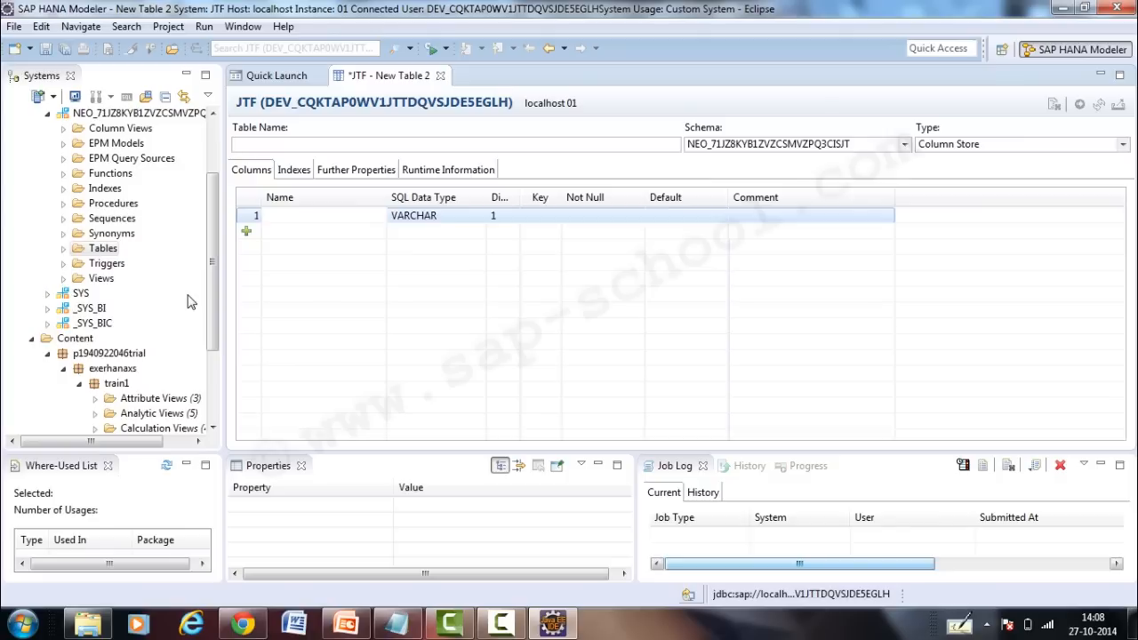
{"action": "left_click", "coordinate": [278, 142]}
{"action": "type", "text": "EMPLOYYEE"}
{"action": "left_click", "coordinate": [339, 211]}
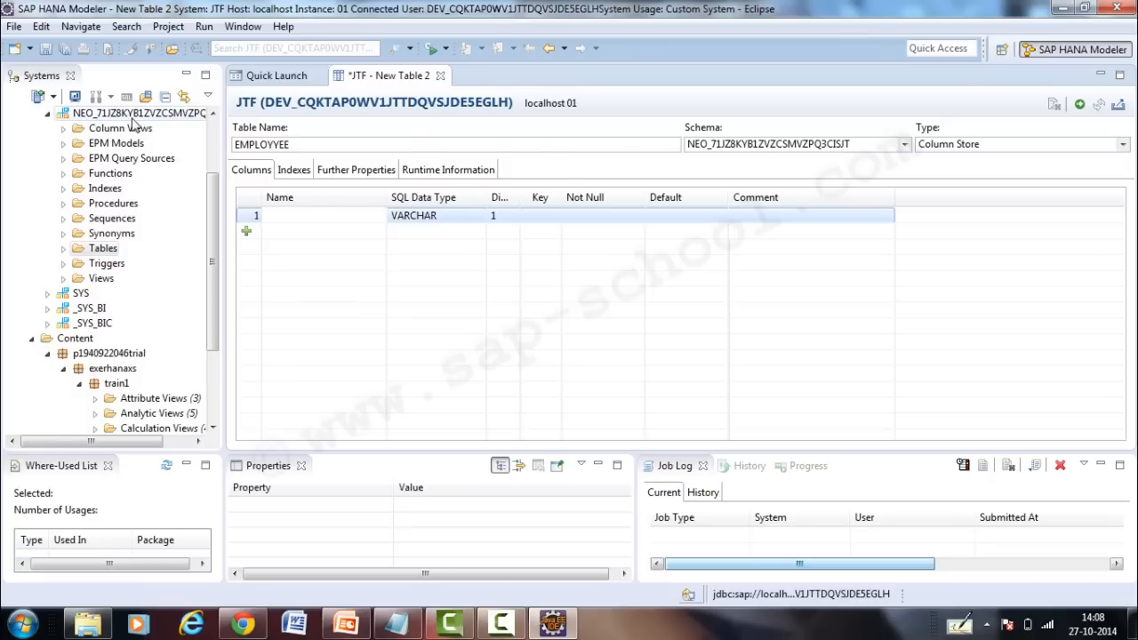
{"action": "left_click", "coordinate": [945, 148]}
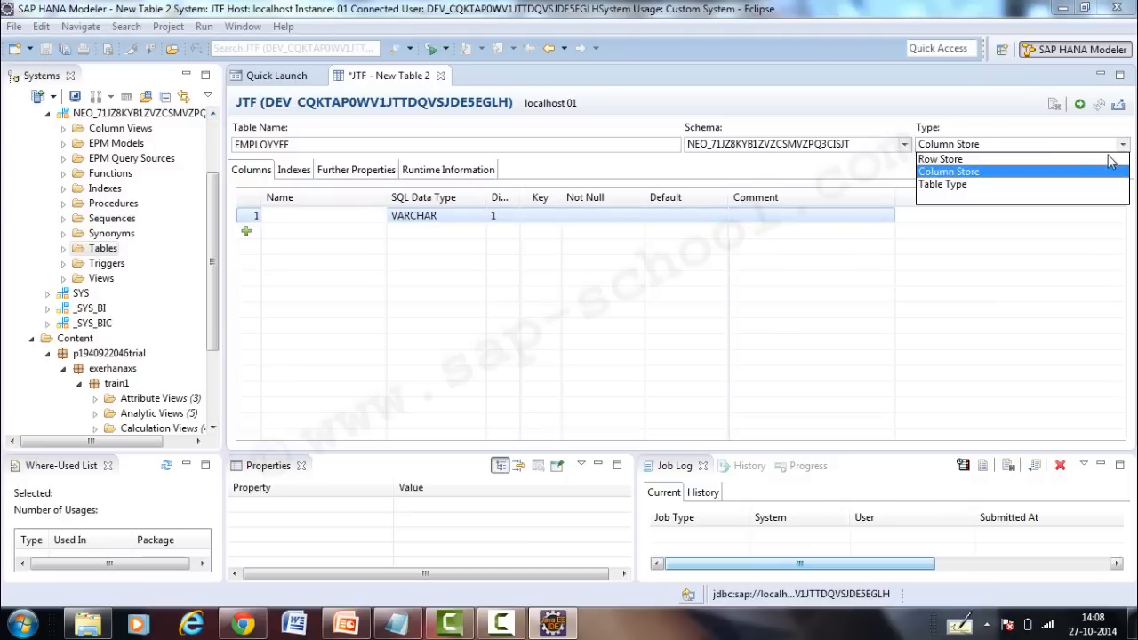
{"action": "left_click", "coordinate": [986, 178]}
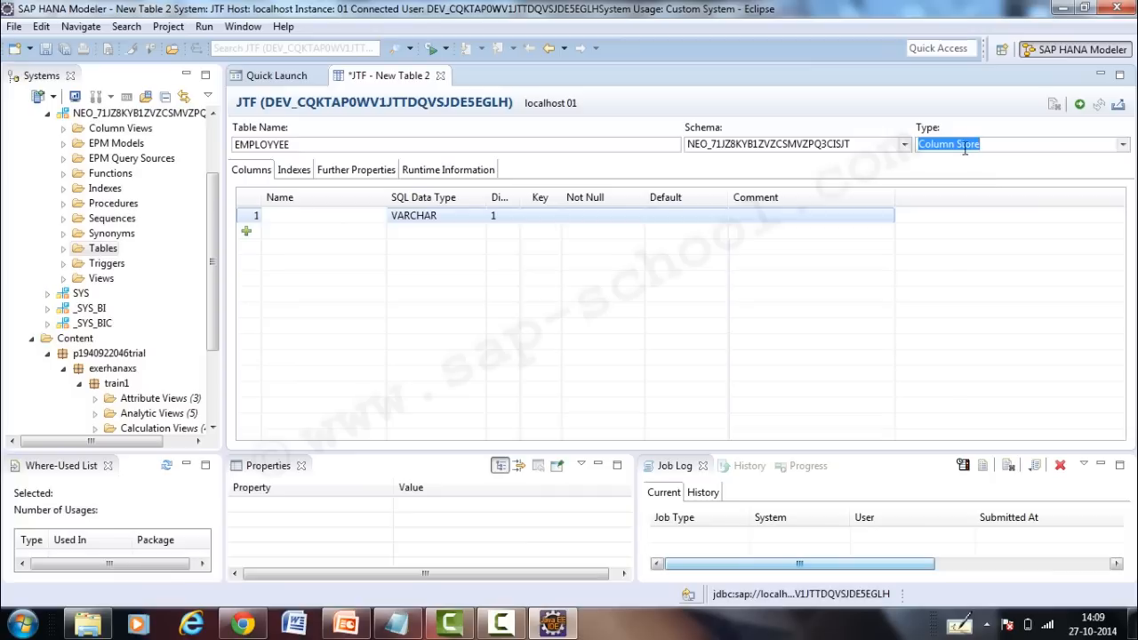
- Define EMPLOYEE_ID as the key column of the new table and append two more column rows
{"action": "left_click", "coordinate": [291, 224]}
{"action": "type", "text": "EMPLOYEE"}
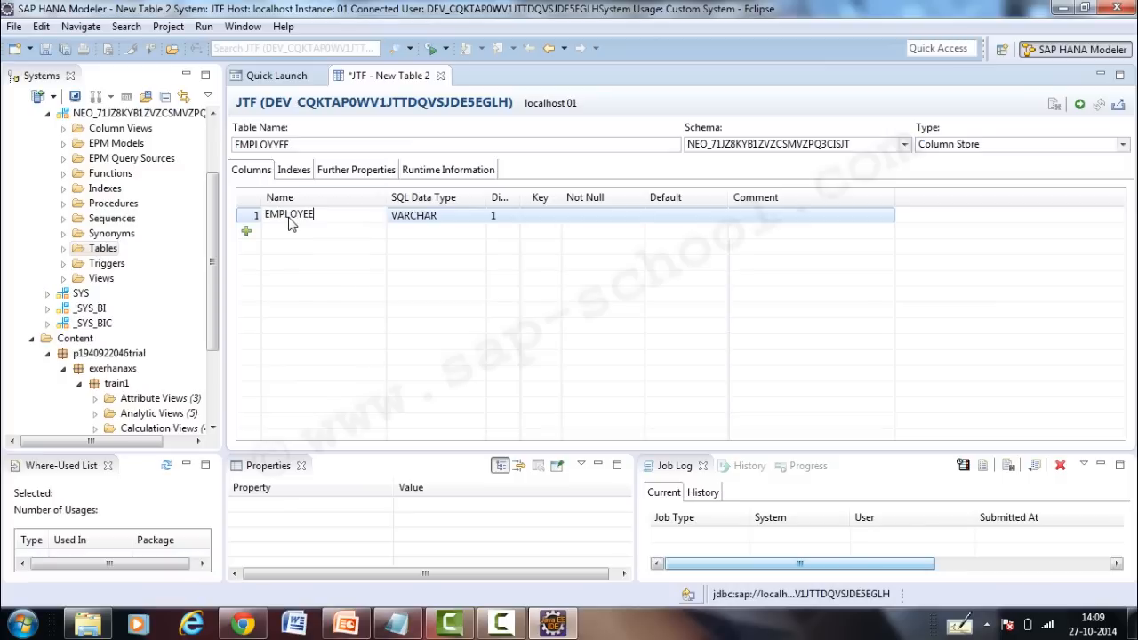
{"action": "type", "text": "_ID"}
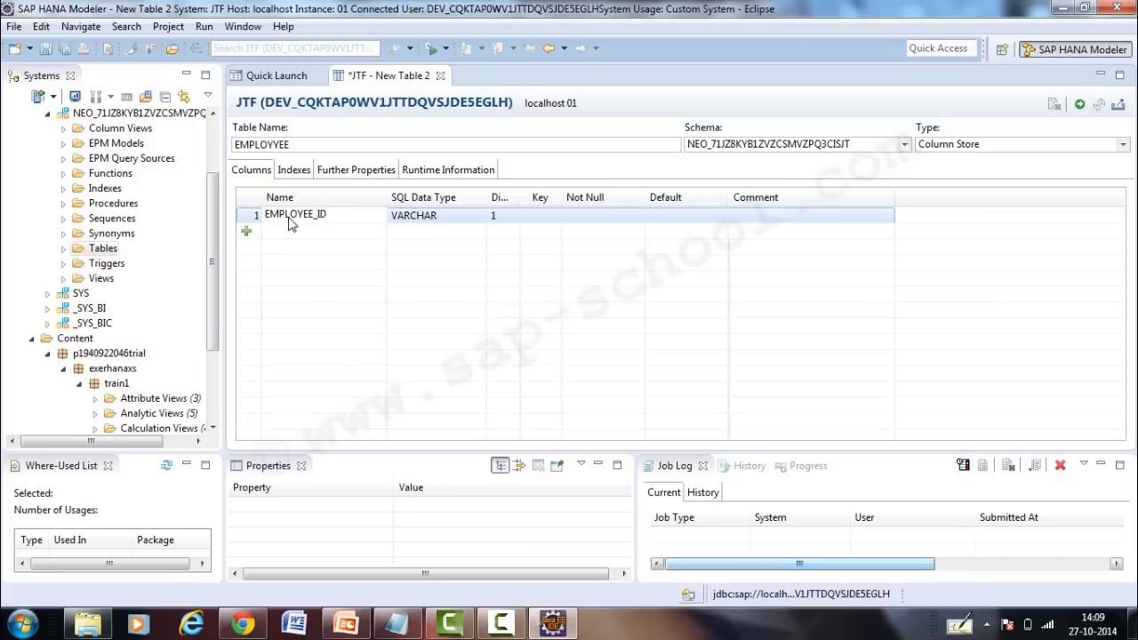
{"action": "left_click", "coordinate": [547, 217]}
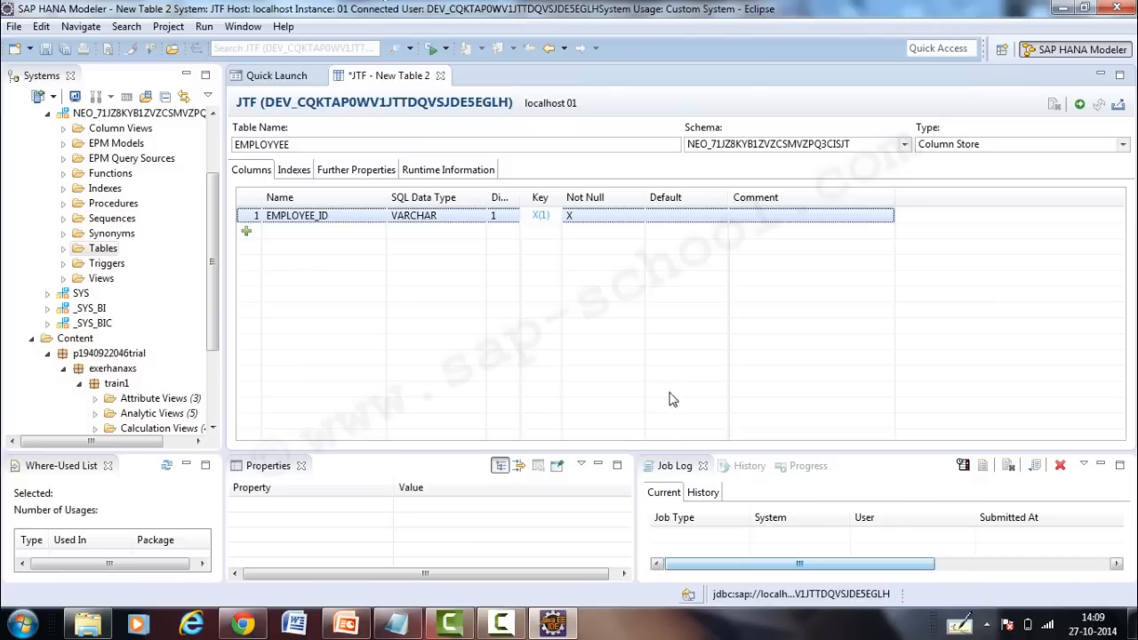
{"action": "left_click", "coordinate": [246, 231]}
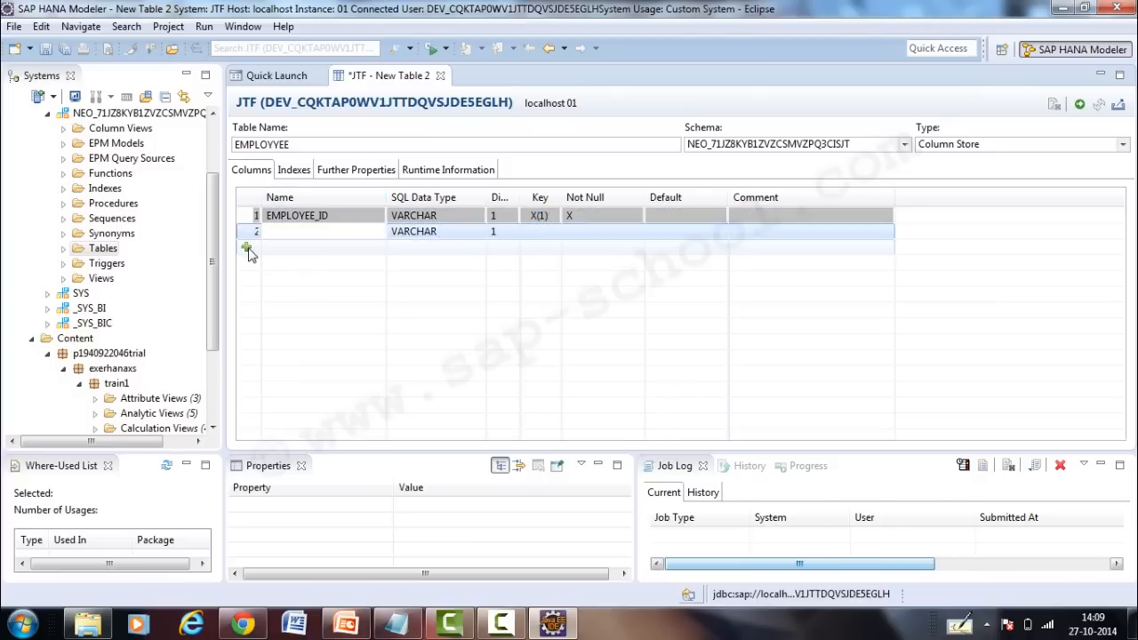
{"action": "left_click", "coordinate": [247, 247]}
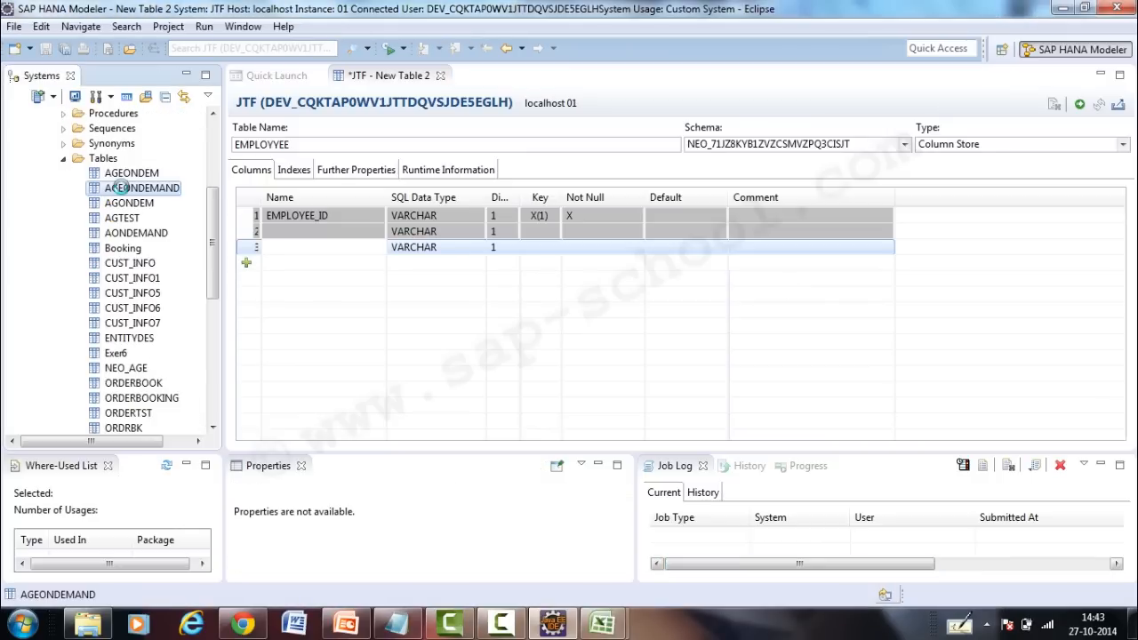
- Open the AGEONDEMAND table definition and compare its columns with the AG_TST1.csv file in Excel
{"action": "double_click", "coordinate": [122, 188]}
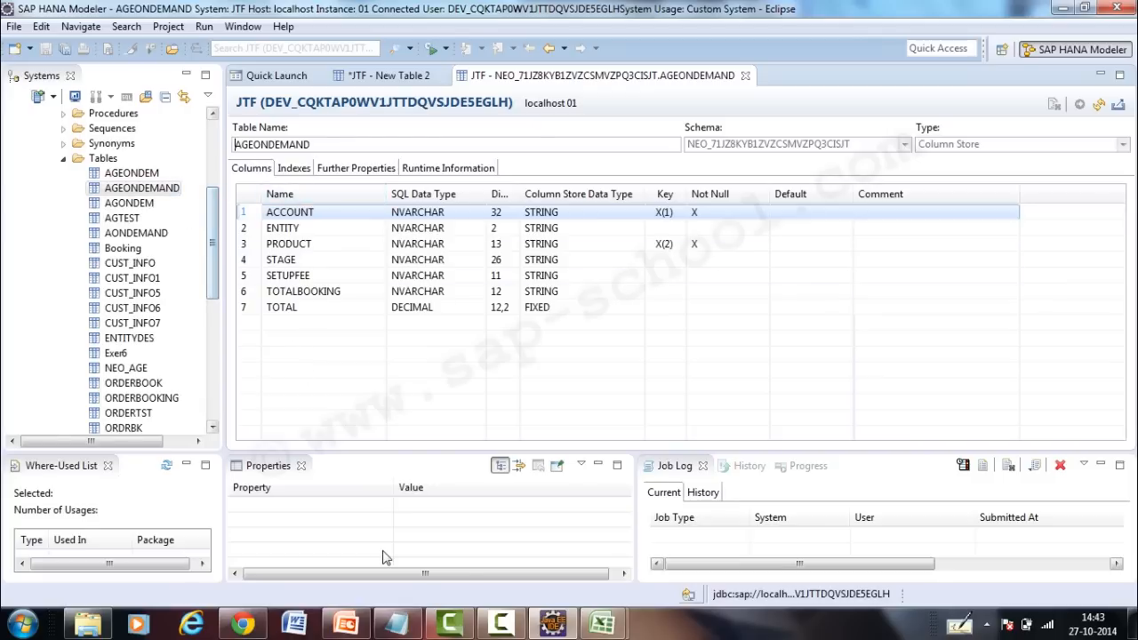
{"action": "left_click", "coordinate": [602, 625]}
{"action": "left_click", "coordinate": [527, 525]}
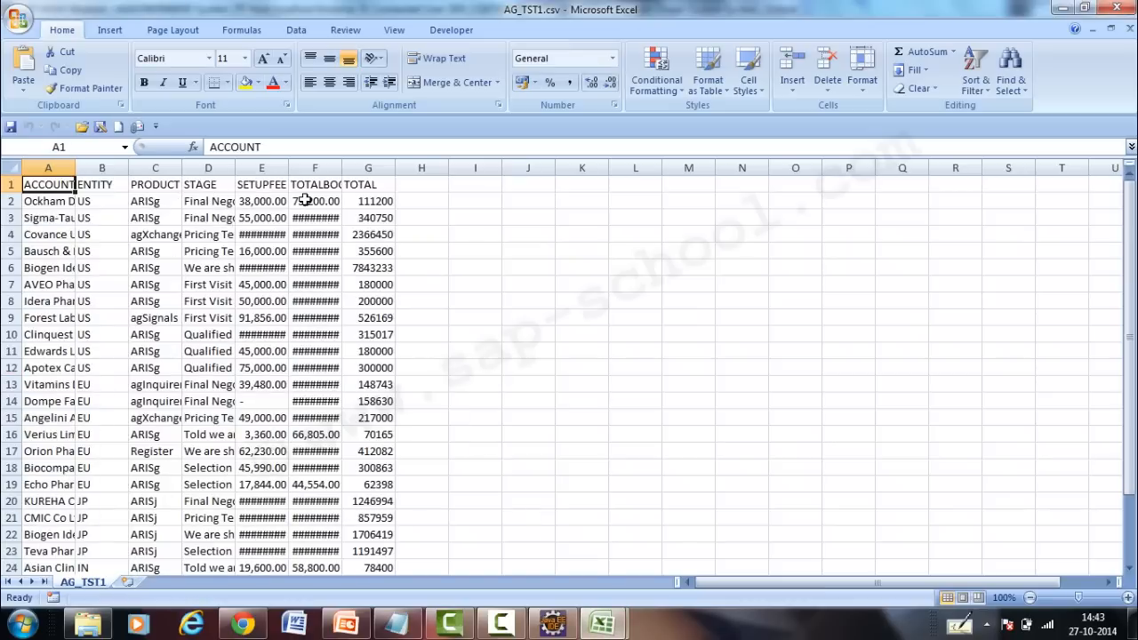
{"action": "key", "text": "alt+Tab"}
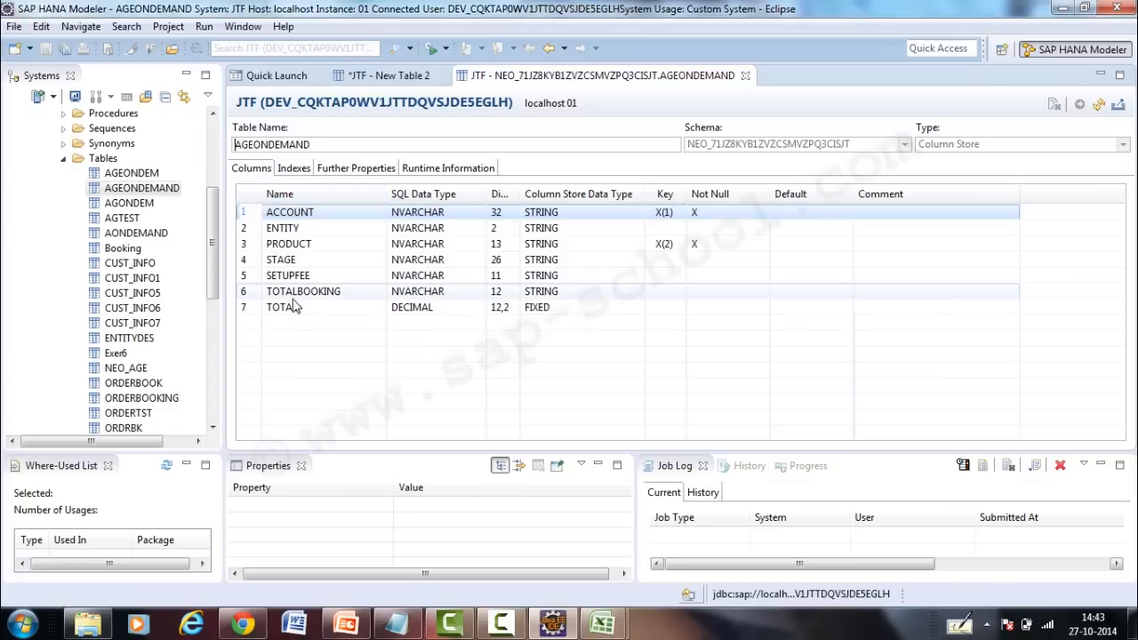
- Open the definition of the ORDERBOOKING table and view the matching Order_Book.csv file in Excel
{"action": "left_click", "coordinate": [142, 399]}
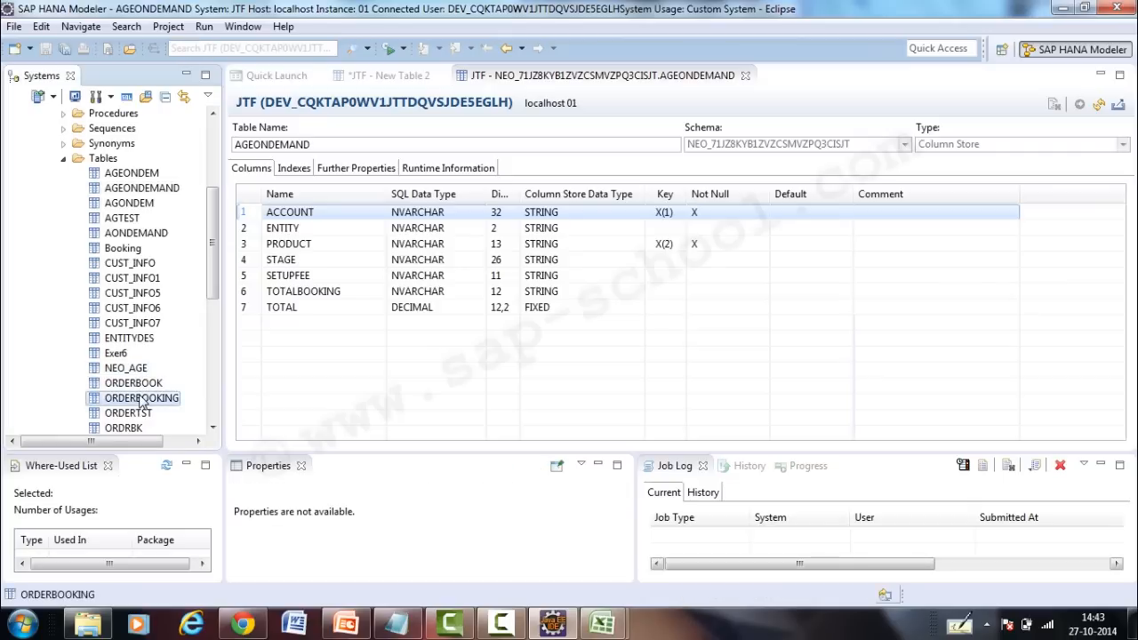
{"action": "right_click", "coordinate": [141, 399]}
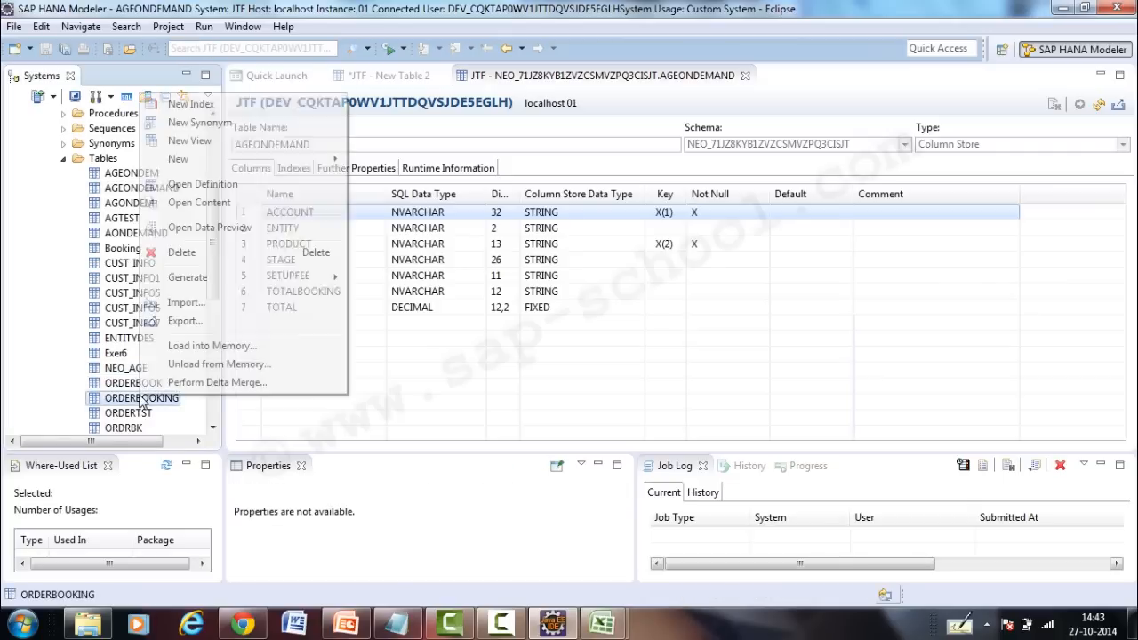
{"action": "left_click", "coordinate": [178, 185]}
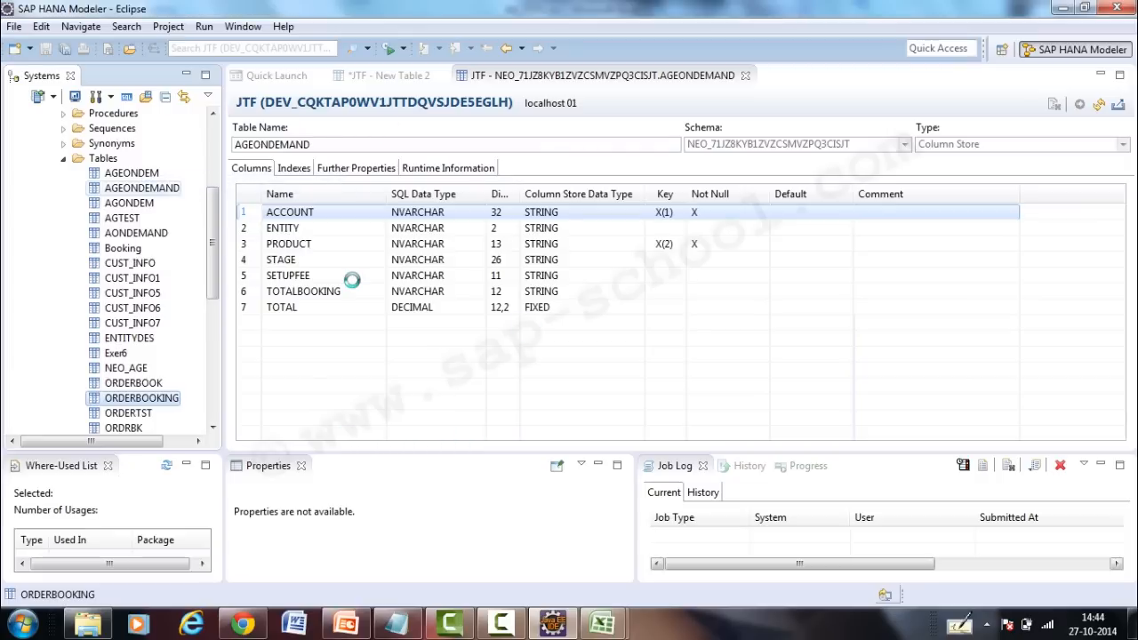
{"action": "mouse_move", "coordinate": [618, 626]}
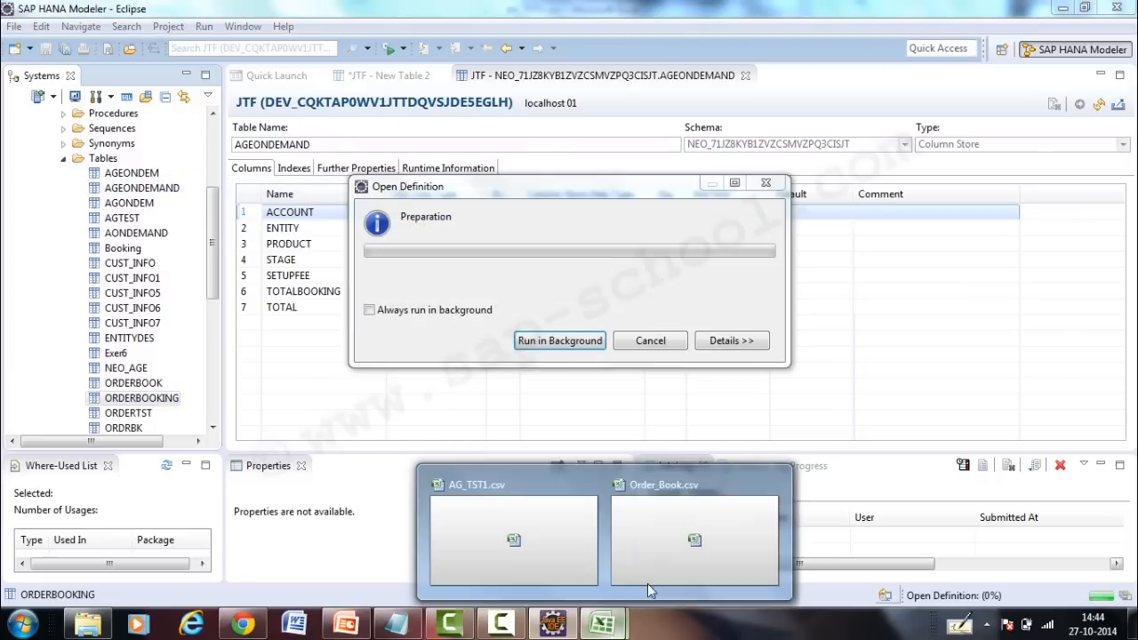
{"action": "left_click", "coordinate": [662, 551]}
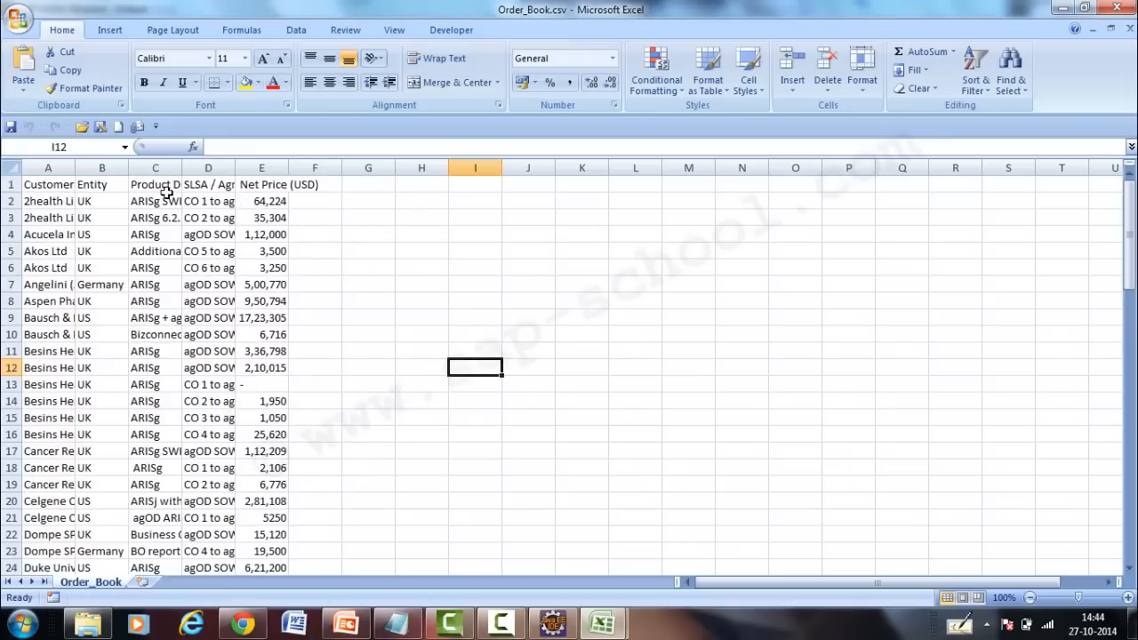
{"action": "left_click", "coordinate": [502, 623]}
{"action": "left_click", "coordinate": [1067, 566]}
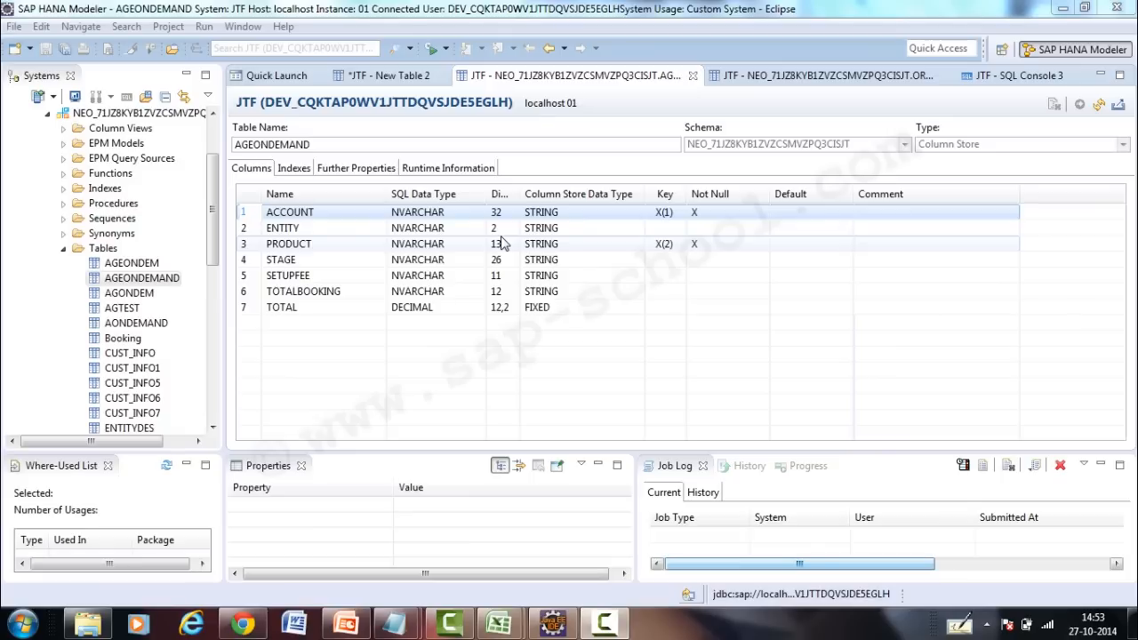
- Switch to the createtablesyntax file in Notepad and copy its create column table statement
{"action": "left_click", "coordinate": [99, 250]}
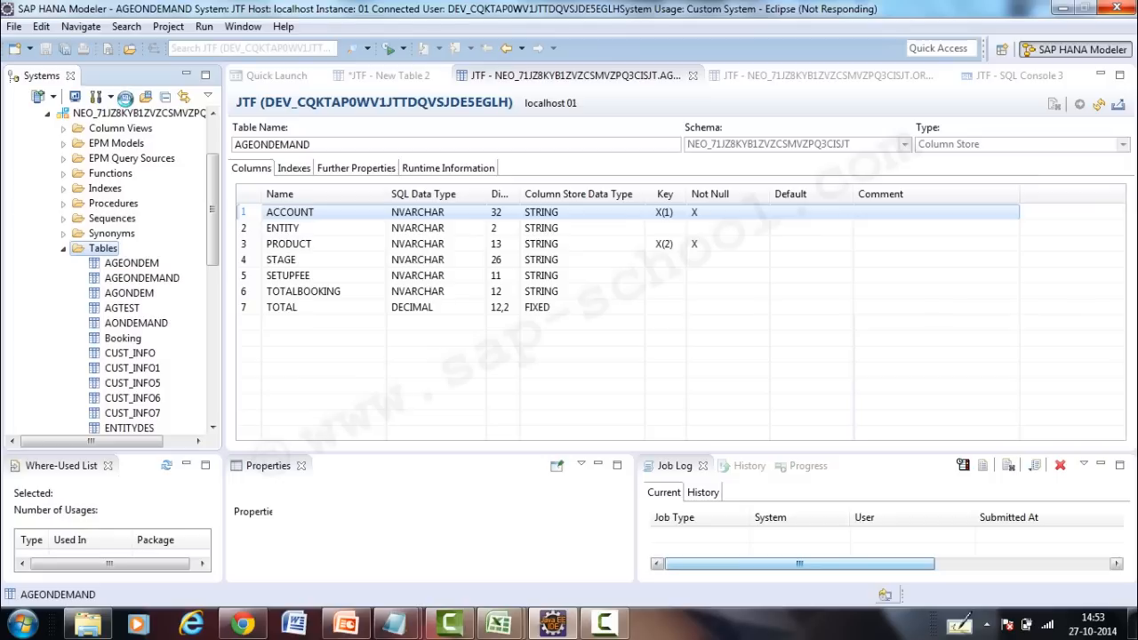
{"action": "mouse_move", "coordinate": [411, 631]}
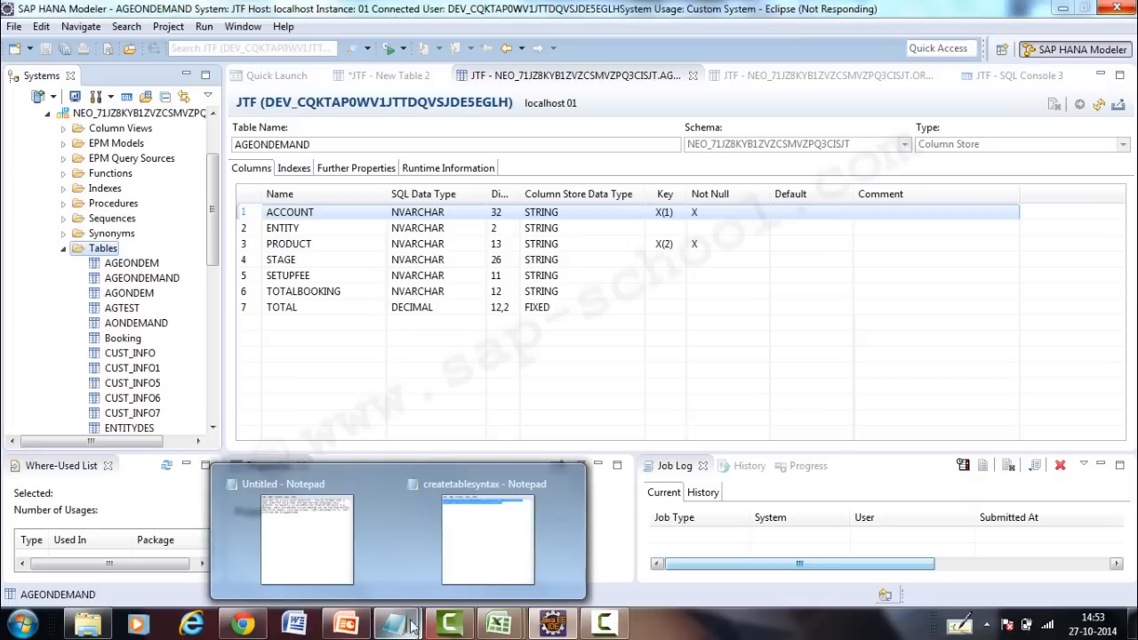
{"action": "left_click", "coordinate": [503, 569]}
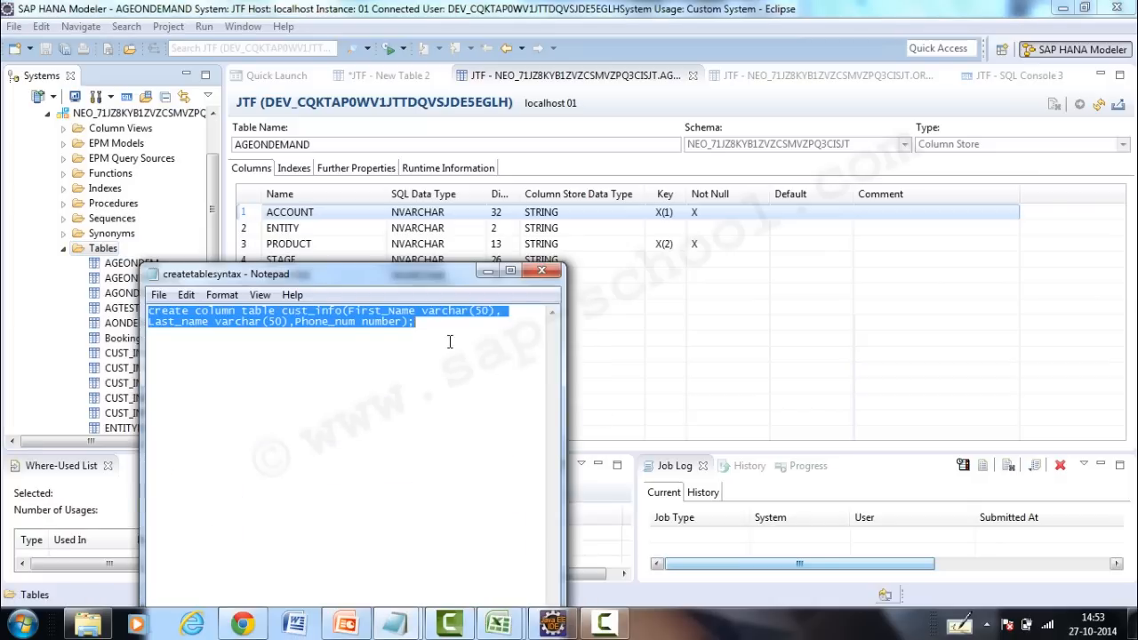
{"action": "left_click", "coordinate": [440, 327]}
{"action": "left_click_drag", "start_coordinate": [414, 322], "coordinate": [149, 310]}
{"action": "key", "text": "ctrl+c"}
{"action": "left_click", "coordinate": [488, 270]}
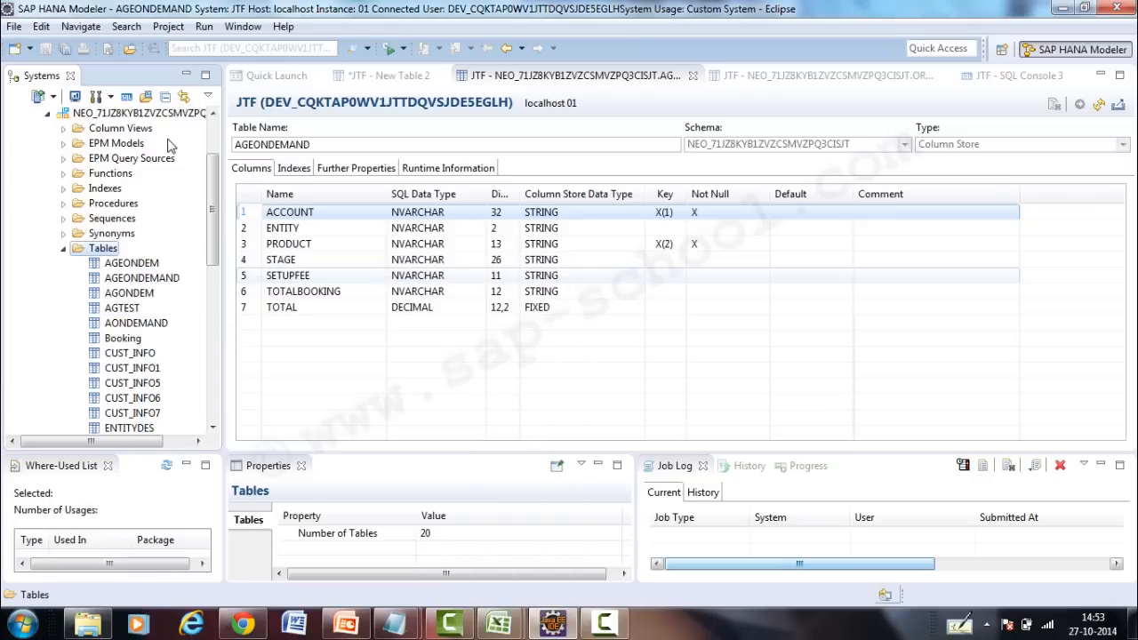
- Paste the statement into a new SQL console for the schema and change its table name to EMP_INFO
{"action": "left_click", "coordinate": [127, 96]}
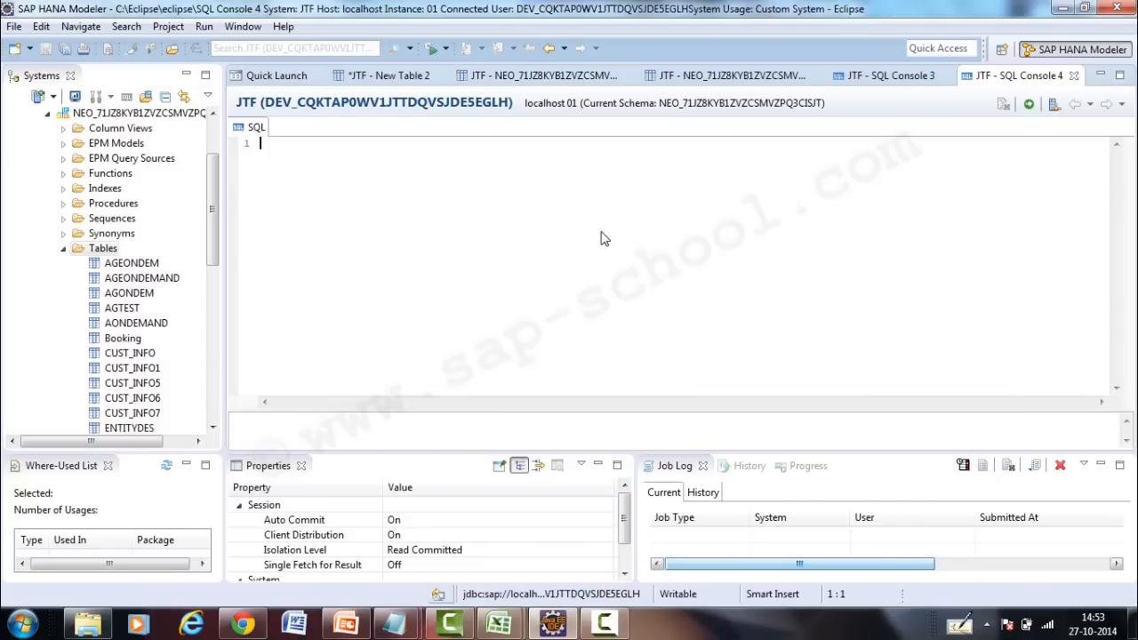
{"action": "key", "text": "ctrl+v"}
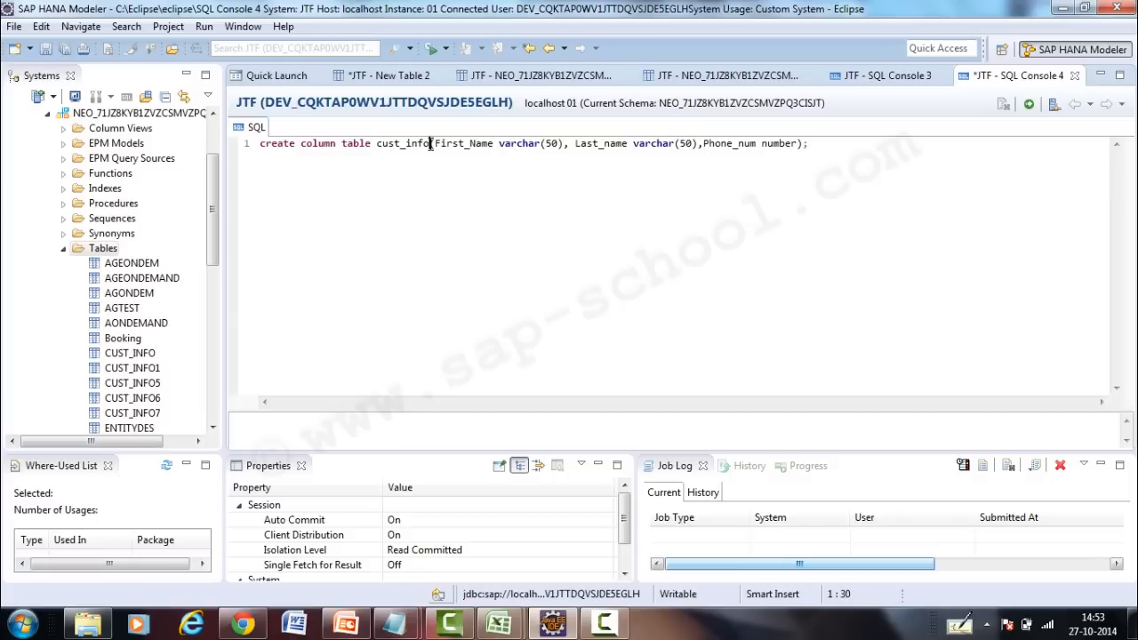
{"action": "key", "text": "BackSpace"}
{"action": "key", "text": "BackSpace"}
{"action": "key", "text": "BackSpace"}
{"action": "key", "text": "BackSpace"}
{"action": "key", "text": "BackSpace"}
{"action": "key", "text": "BackSpace"}
{"action": "key", "text": "BackSpace"}
{"action": "key", "text": "BackSpace"}
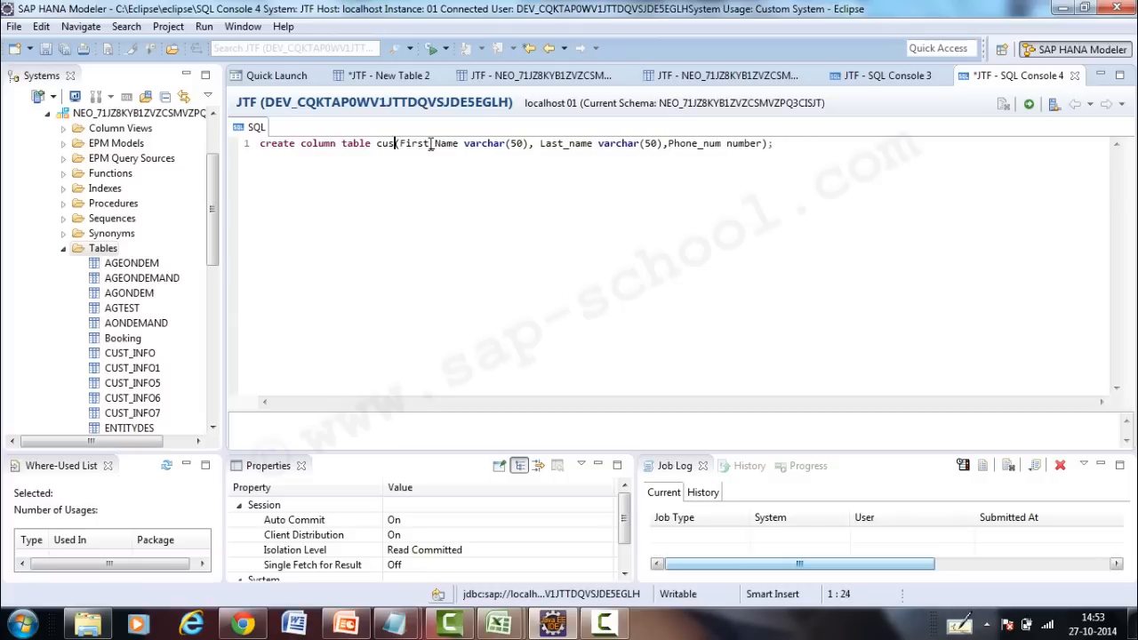
{"action": "key", "text": "BackSpace"}
{"action": "type", "text": "EMP_INFO"}
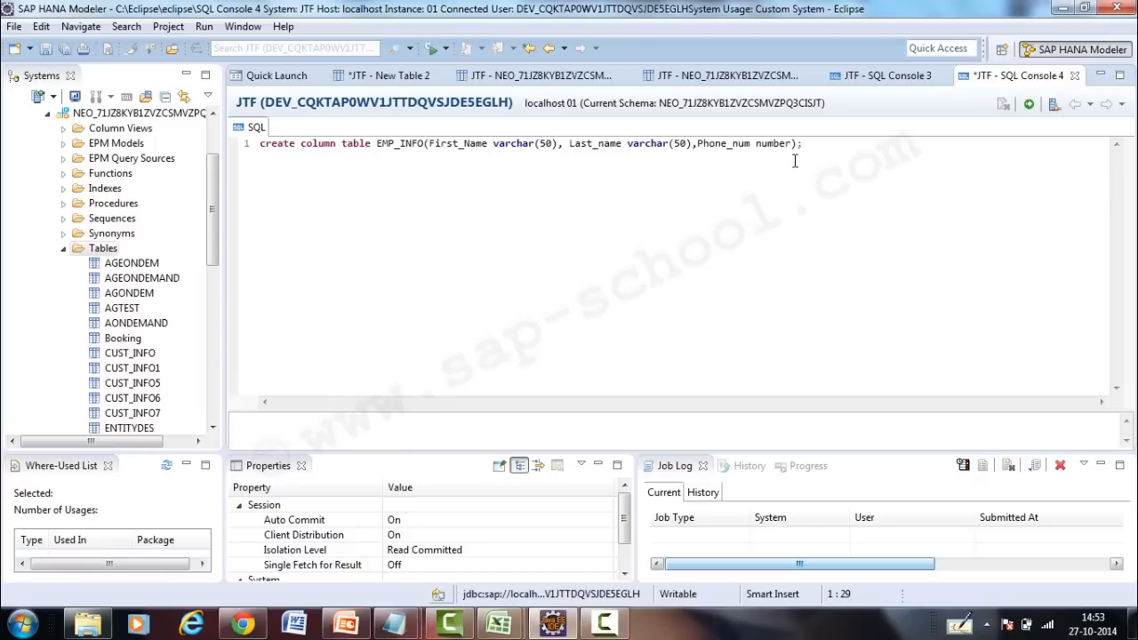
- Execute the EMP_INFO create statement and refresh the schema's Tables folder
{"action": "left_click", "coordinate": [1029, 107]}
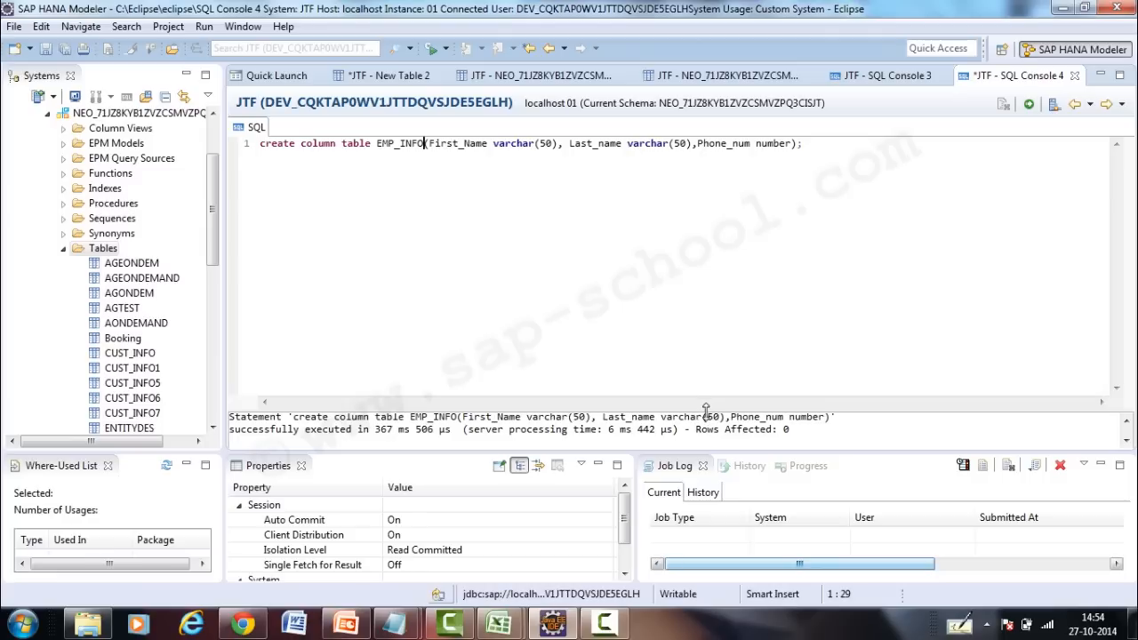
{"action": "left_click", "coordinate": [705, 417]}
{"action": "left_click", "coordinate": [111, 251]}
{"action": "right_click", "coordinate": [113, 255]}
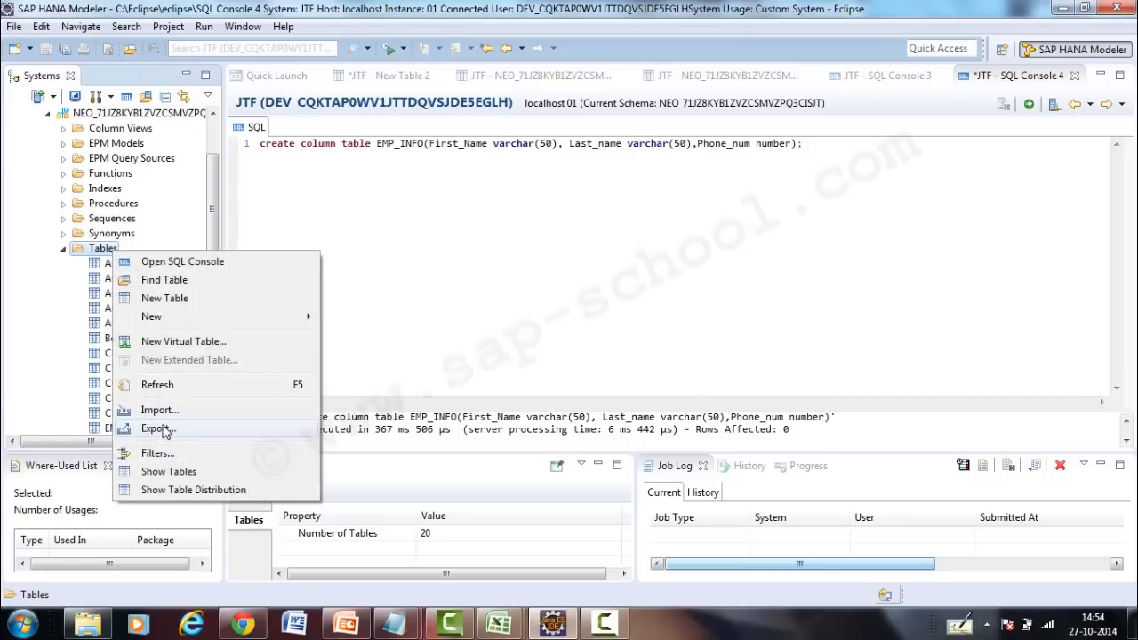
{"action": "left_click", "coordinate": [163, 387]}
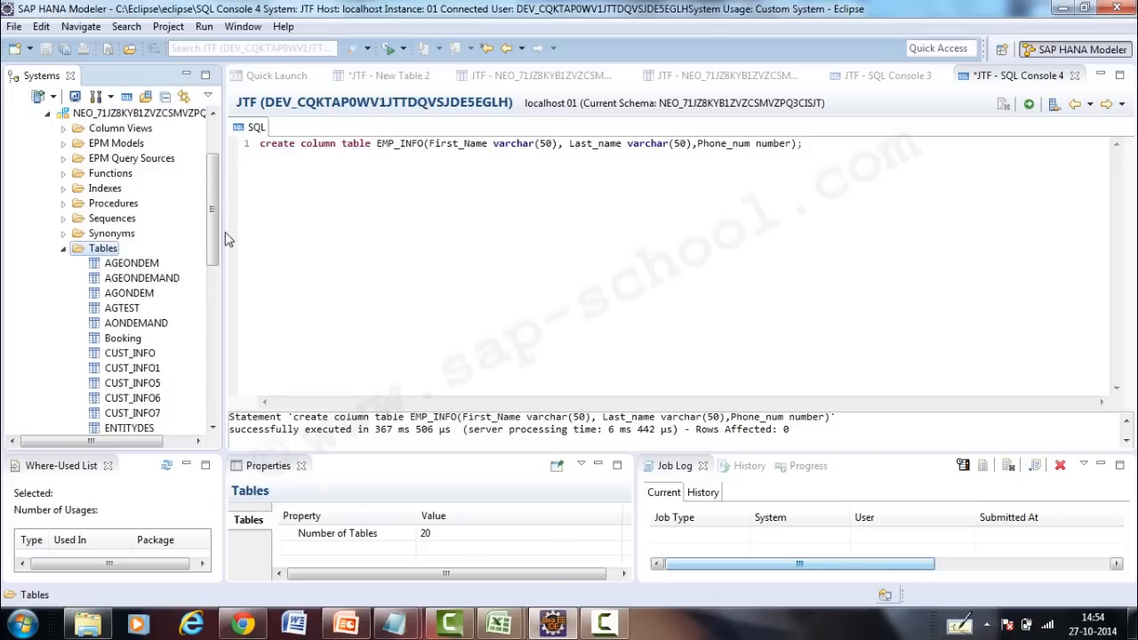
{"action": "key", "text": "F5"}
- Find the new EMP_INFO table in the schema and open its definition
{"action": "left_click_drag", "start_coordinate": [213, 240], "coordinate": [214, 281]}
{"action": "left_click", "coordinate": [134, 309]}
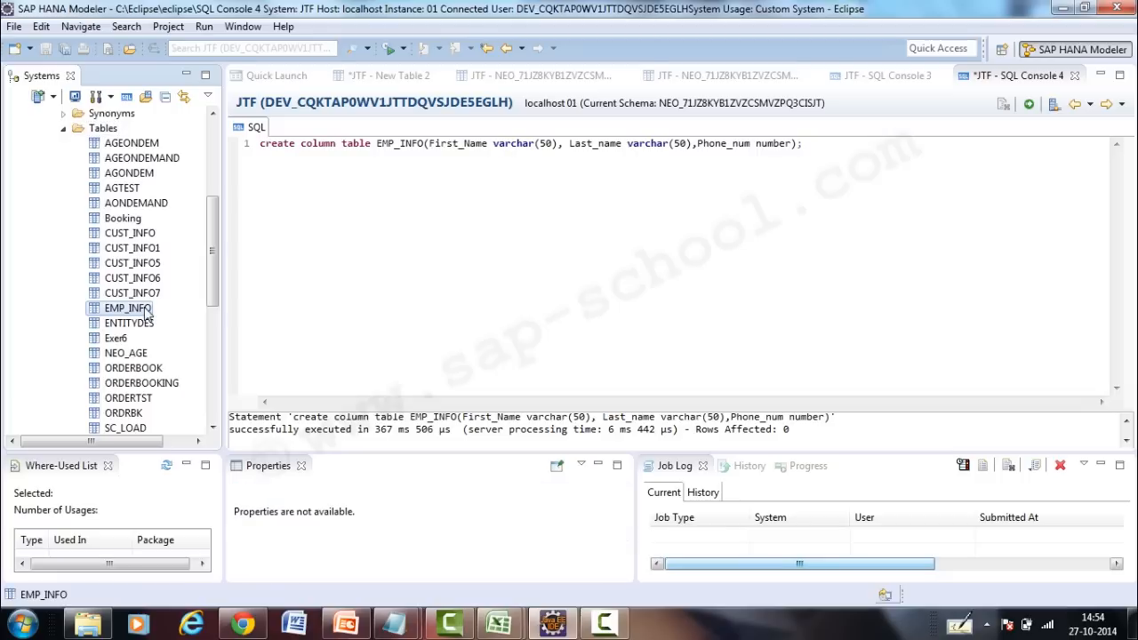
{"action": "right_click", "coordinate": [147, 311]}
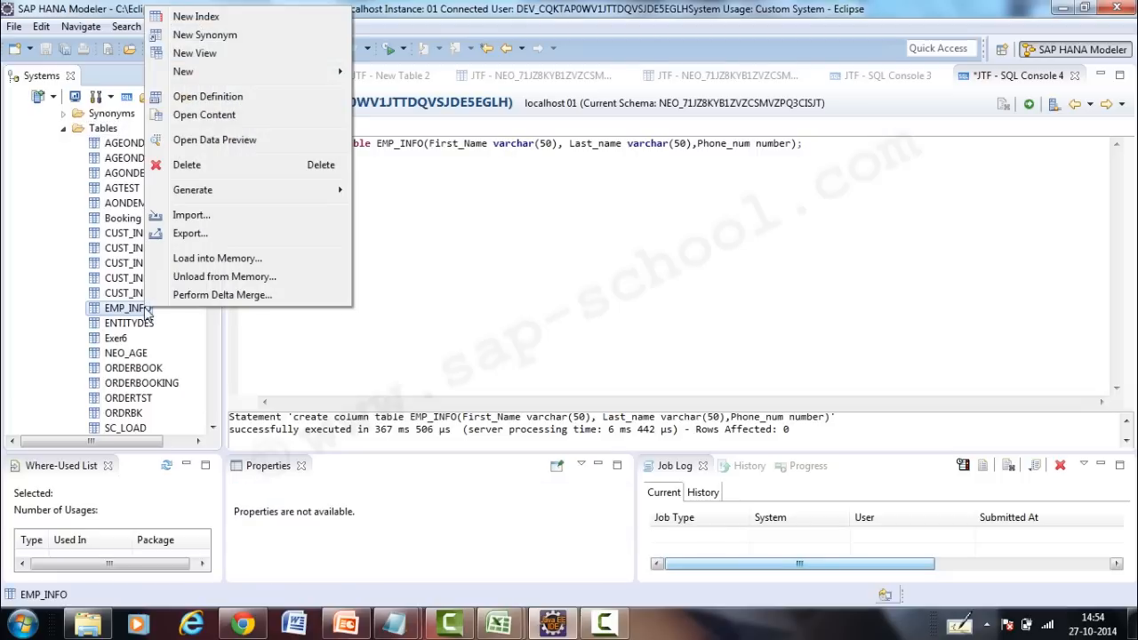
{"action": "left_click", "coordinate": [200, 103]}
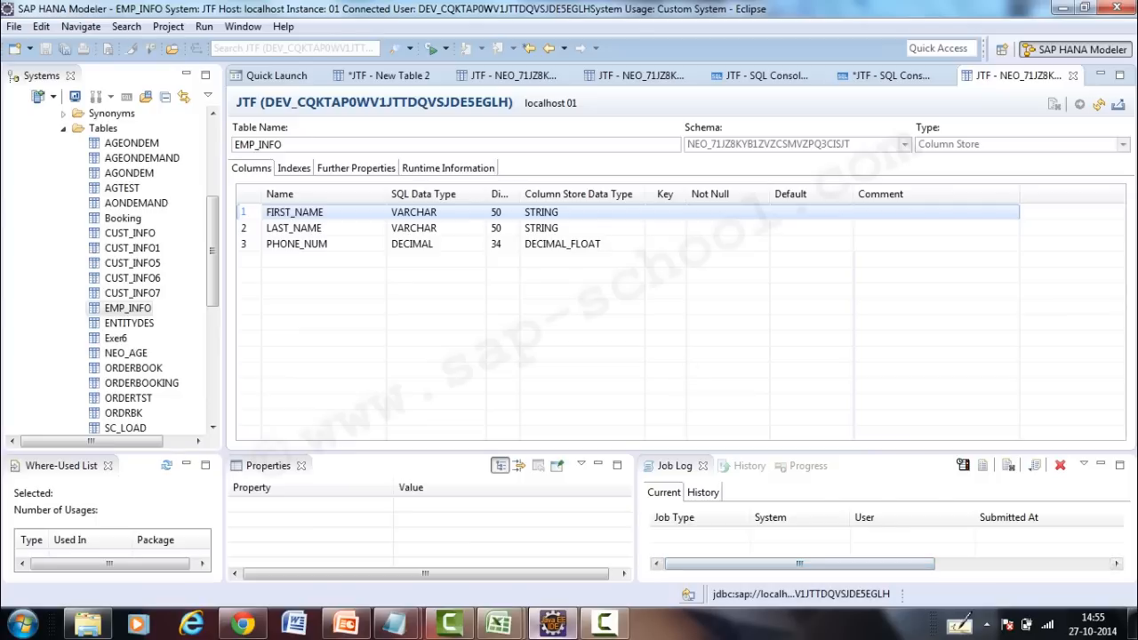
- Switch to Excel and view the AG_TST1.csv and Order_Book.csv source files
{"action": "mouse_move", "coordinate": [498, 625]}
{"action": "left_click", "coordinate": [465, 533]}
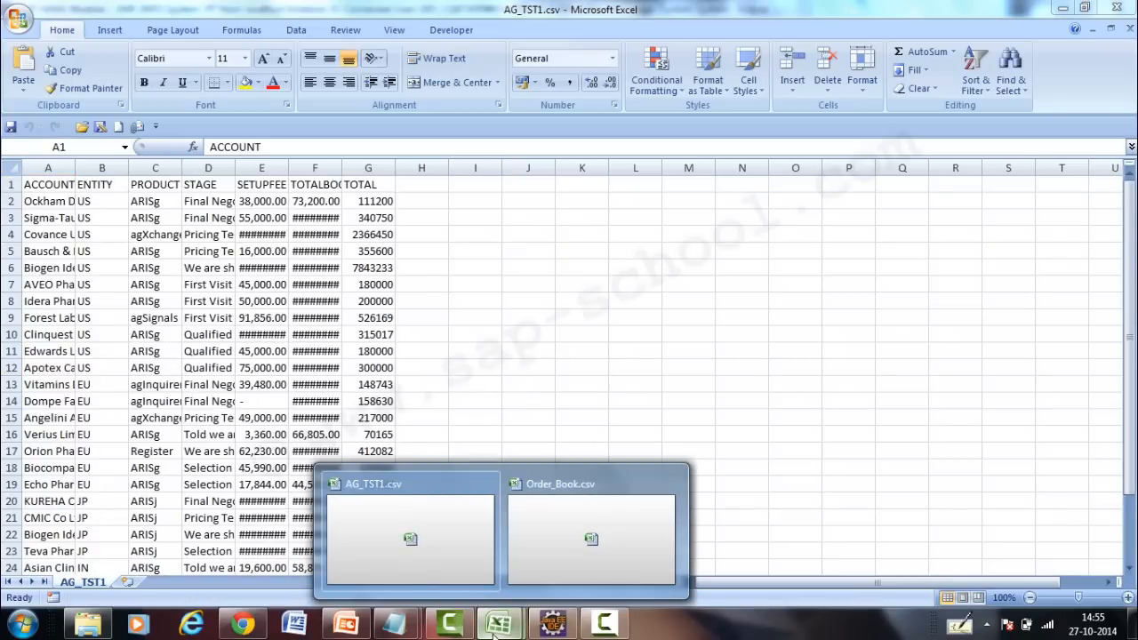
{"action": "left_click", "coordinate": [566, 567]}
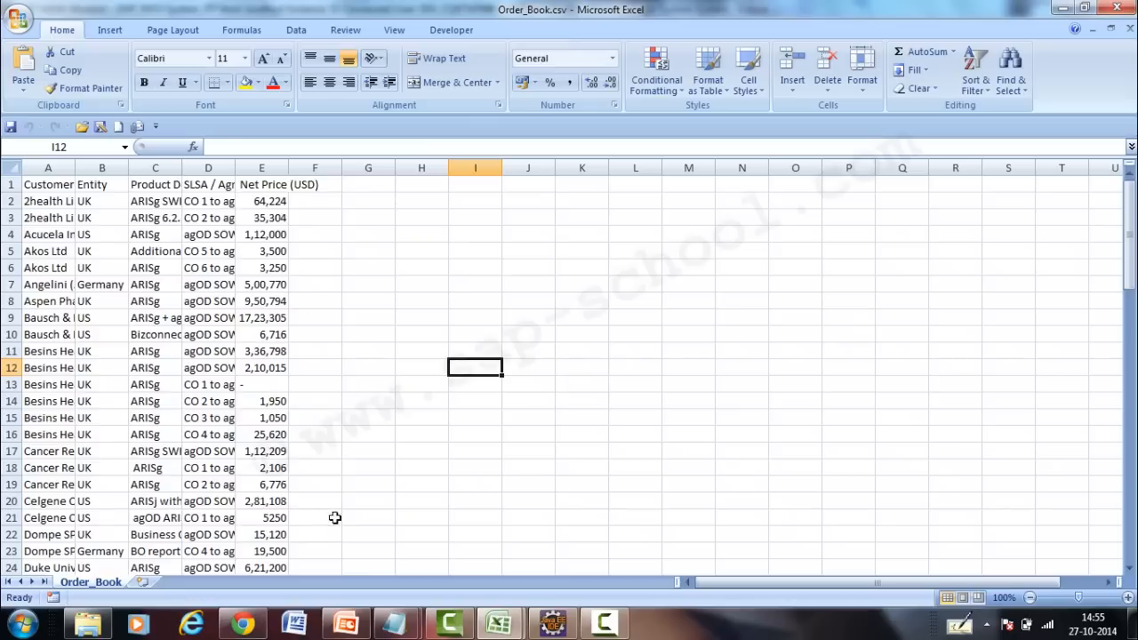
{"action": "mouse_move", "coordinate": [474, 624]}
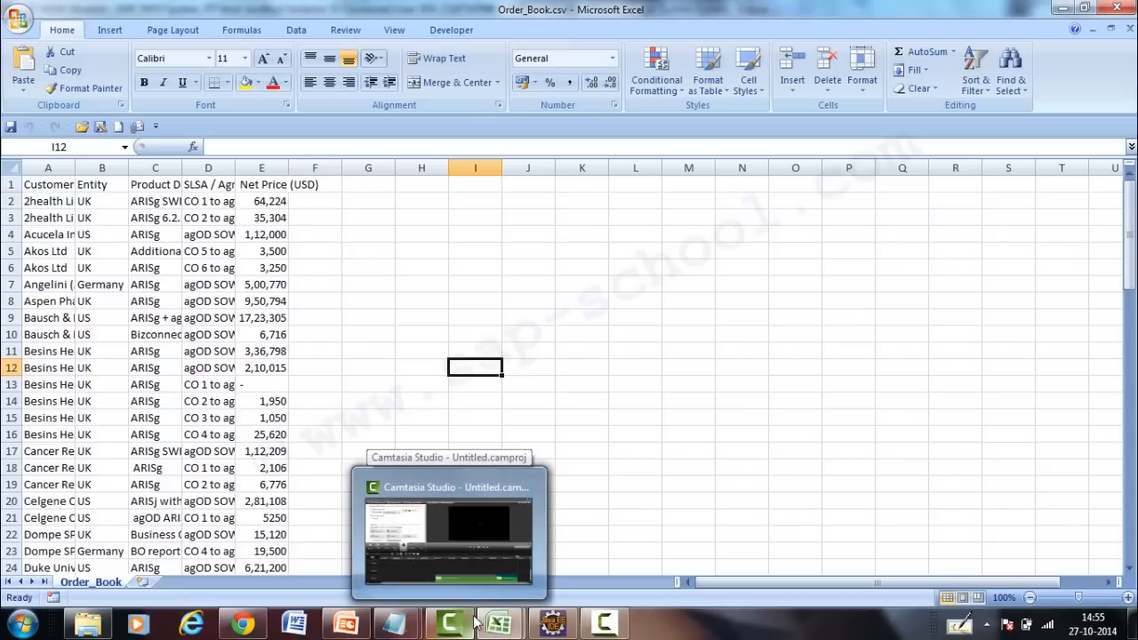
{"action": "left_click", "coordinate": [608, 626]}
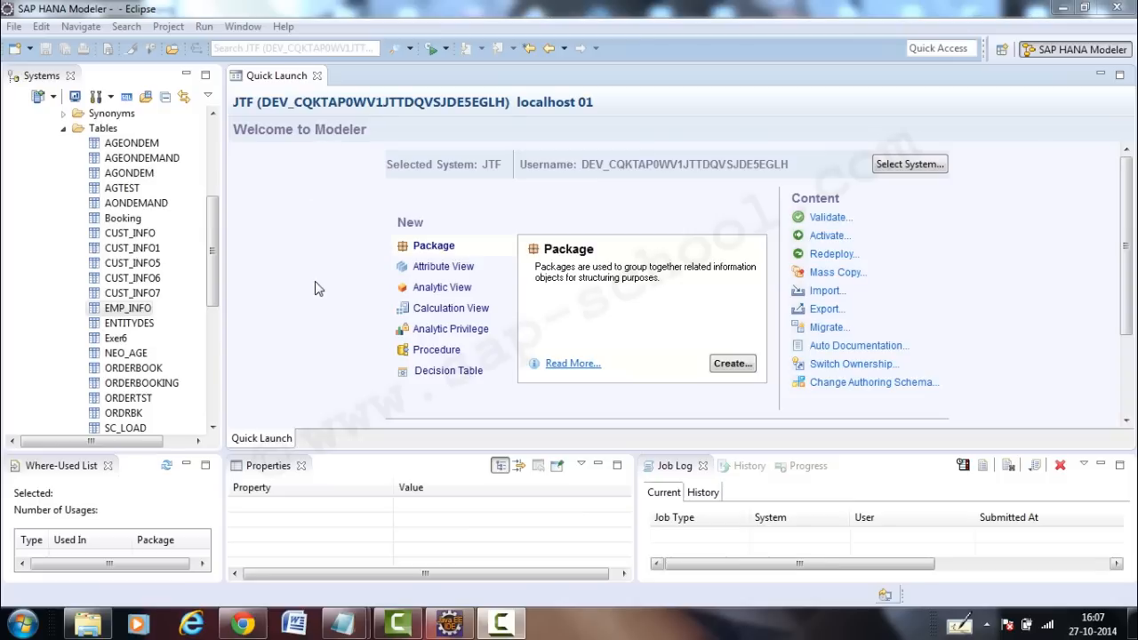
- Start an import with Data from Local File under SAP HANA Content as the source
{"action": "left_click", "coordinate": [825, 290]}
{"action": "left_click", "coordinate": [487, 199]}
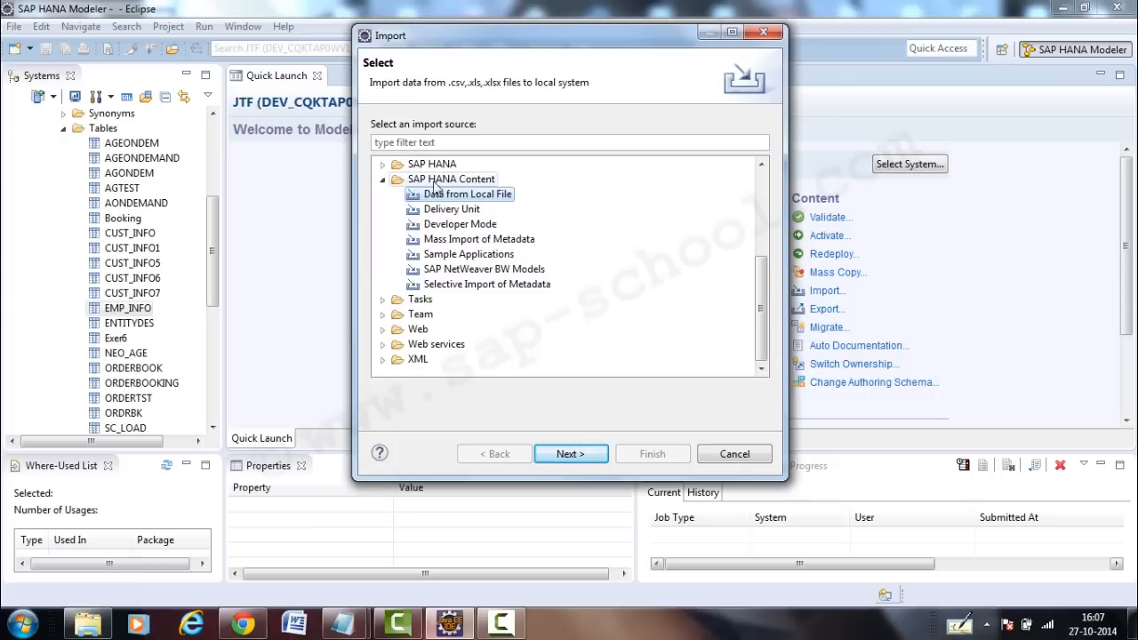
{"action": "left_click", "coordinate": [571, 455]}
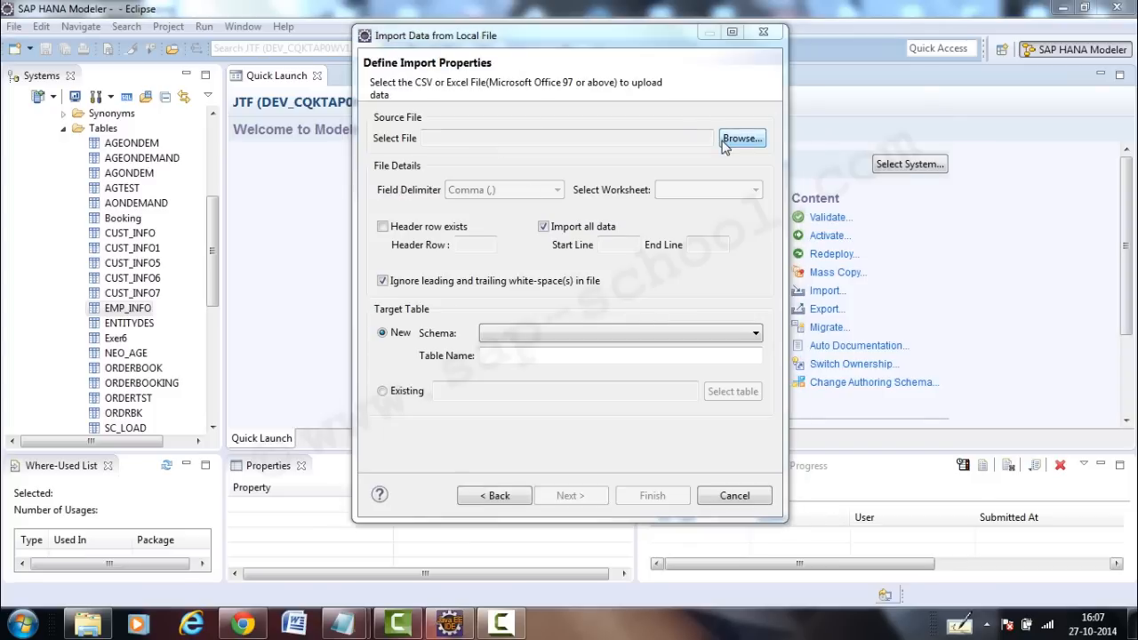
- Select AG_TST1.csv as the source file and specify that a header row exists in row 1
{"action": "left_click", "coordinate": [742, 138]}
{"action": "double_click", "coordinate": [565, 163]}
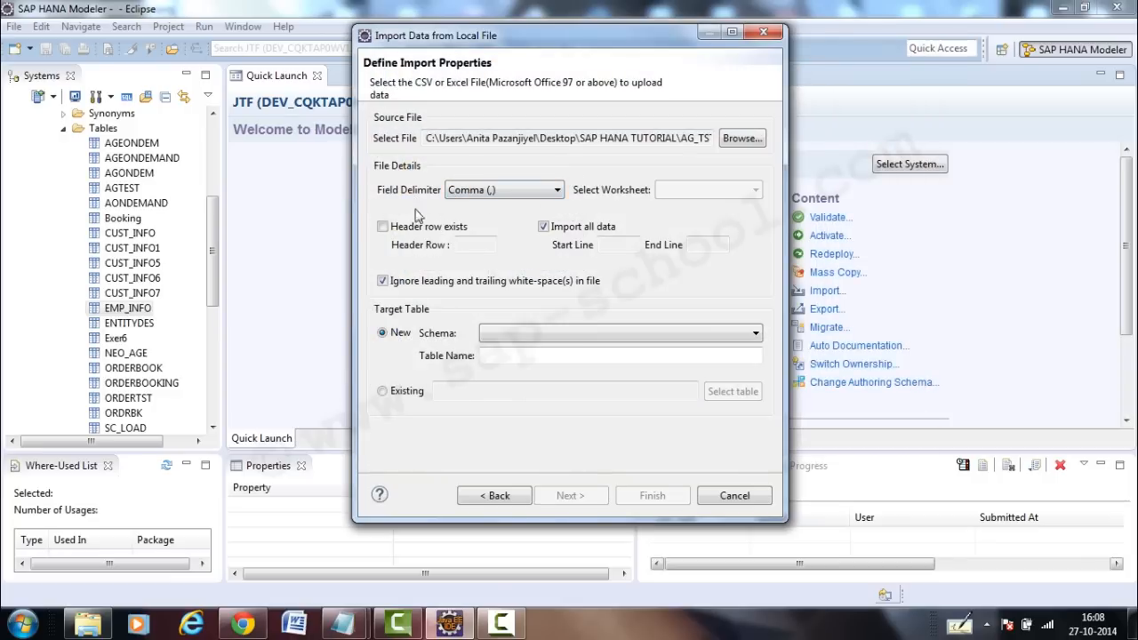
{"action": "left_click", "coordinate": [390, 228]}
{"action": "left_click", "coordinate": [543, 228]}
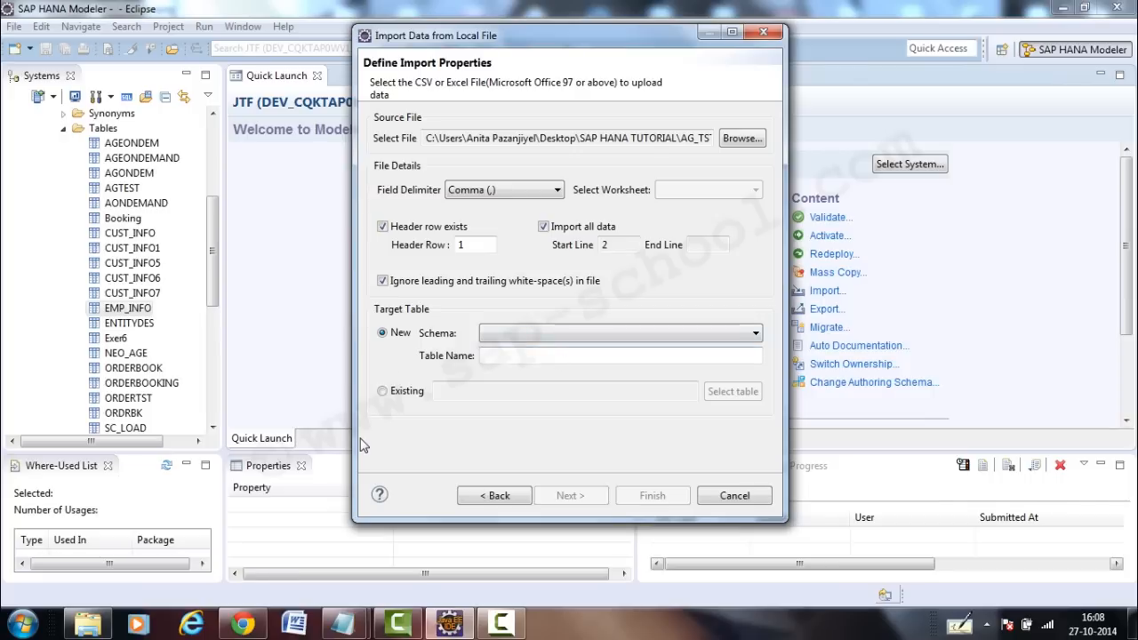
- Set the import target to a new table named TESTSESS in the NEO_71JZ8KYB1ZVZCSMVZPQ3CISJT schema
{"action": "left_click", "coordinate": [385, 392]}
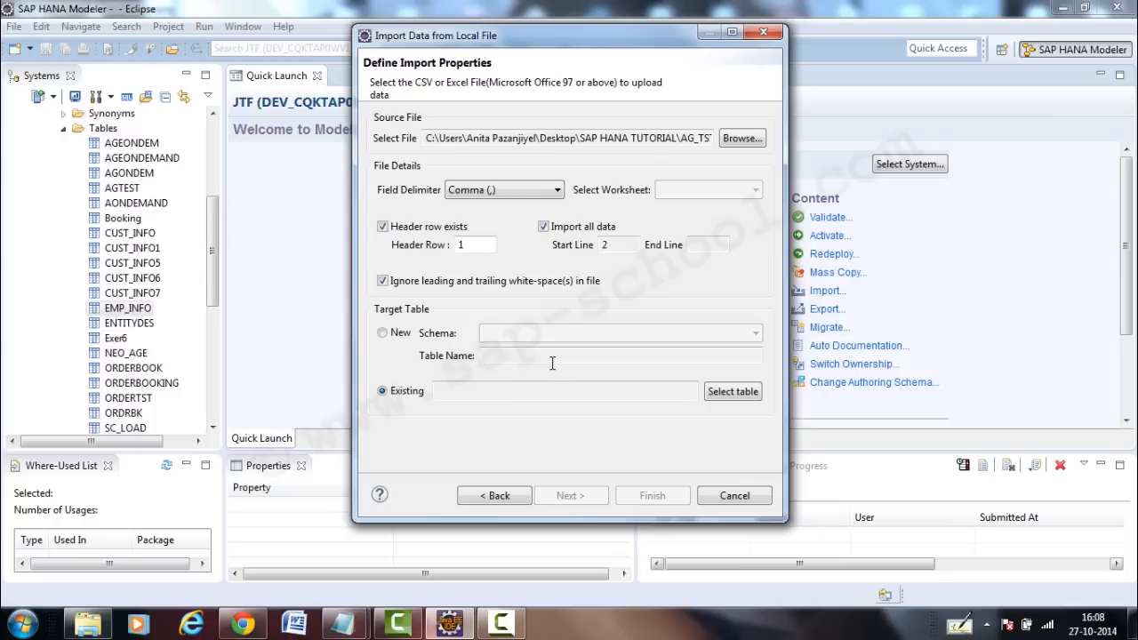
{"action": "left_click", "coordinate": [383, 334]}
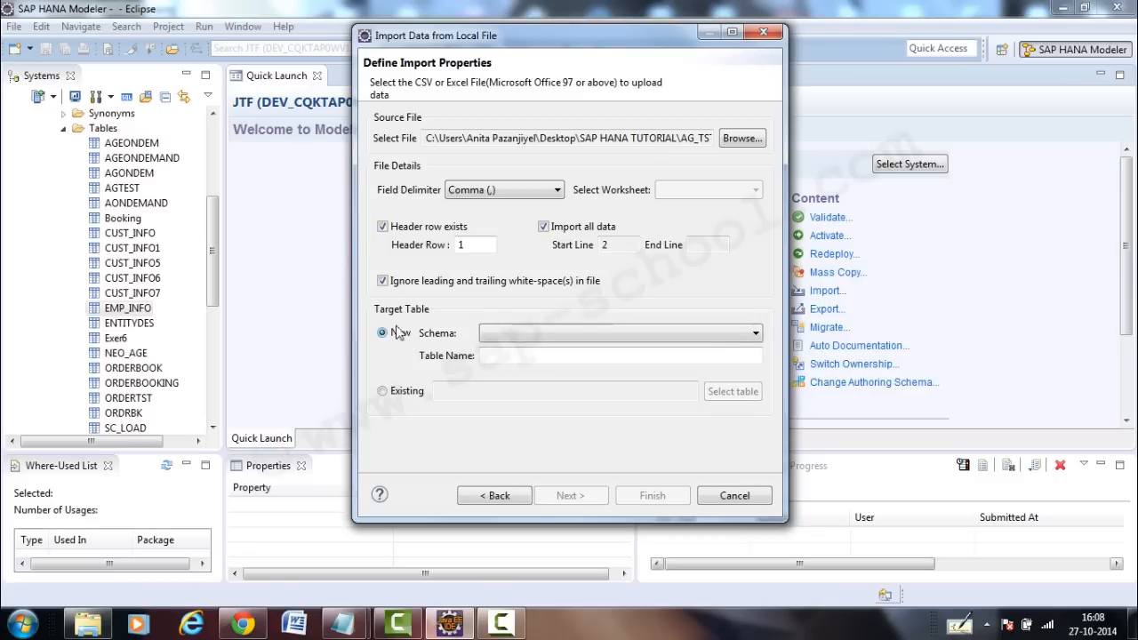
{"action": "left_click", "coordinate": [757, 334]}
{"action": "left_click_drag", "start_coordinate": [757, 366], "coordinate": [752, 468]}
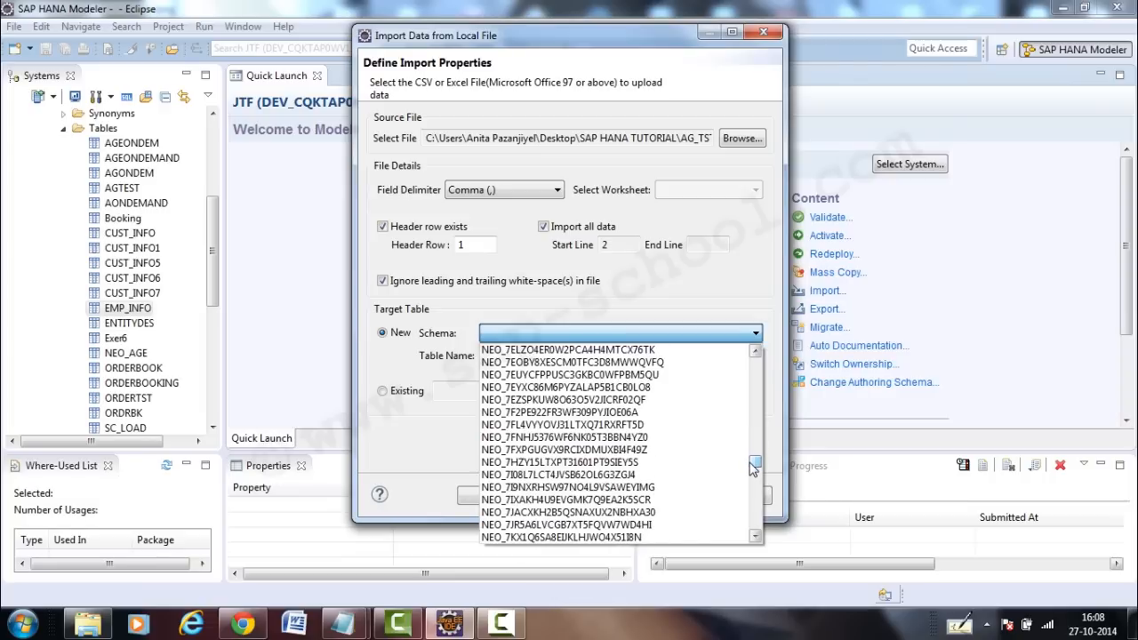
{"action": "left_click", "coordinate": [757, 534]}
{"action": "left_click", "coordinate": [758, 534]}
{"action": "left_click", "coordinate": [758, 534]}
{"action": "left_click", "coordinate": [757, 534]}
{"action": "left_click", "coordinate": [758, 534]}
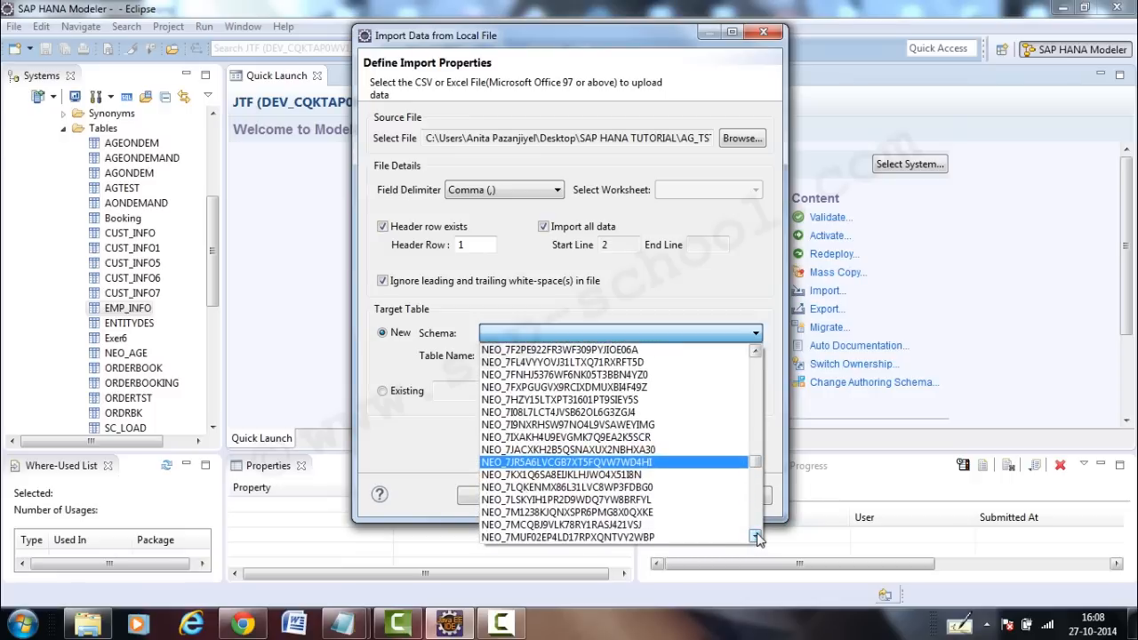
{"action": "left_click", "coordinate": [756, 535]}
{"action": "left_click", "coordinate": [757, 535]}
{"action": "left_click", "coordinate": [757, 535]}
{"action": "left_click", "coordinate": [756, 535]}
{"action": "left_click", "coordinate": [757, 534]}
{"action": "left_click", "coordinate": [756, 534]}
{"action": "left_click", "coordinate": [756, 534]}
{"action": "left_click", "coordinate": [757, 534]}
{"action": "left_click", "coordinate": [757, 534]}
{"action": "left_click", "coordinate": [757, 534]}
{"action": "left_click", "coordinate": [757, 534]}
{"action": "left_click", "coordinate": [757, 534]}
{"action": "left_click", "coordinate": [755, 535]}
{"action": "left_click", "coordinate": [756, 534]}
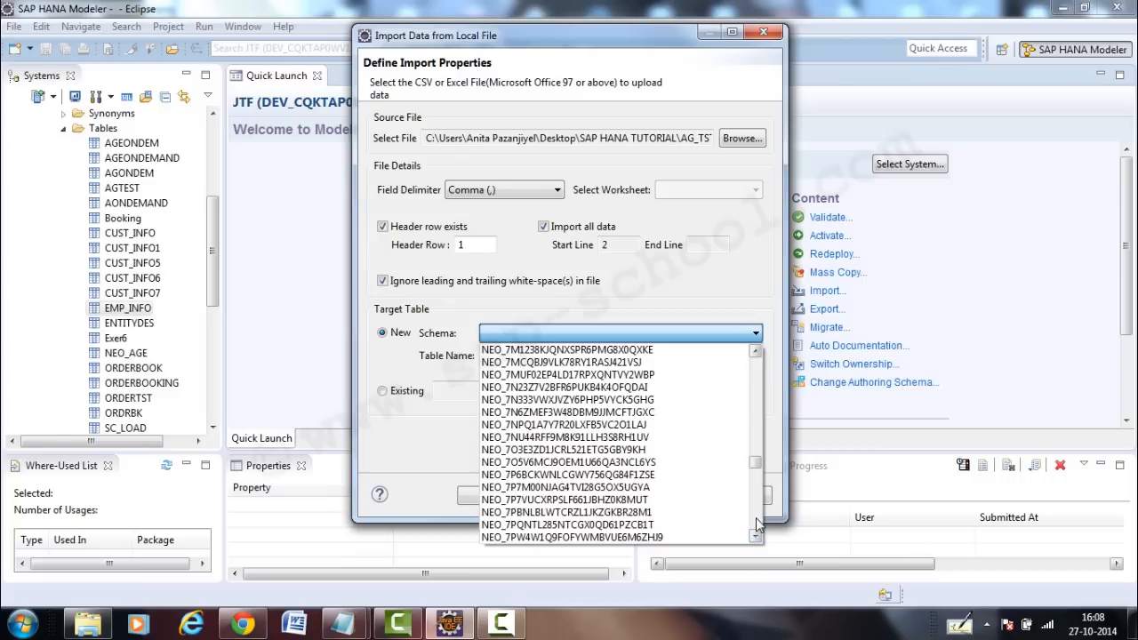
{"action": "left_click", "coordinate": [756, 525]}
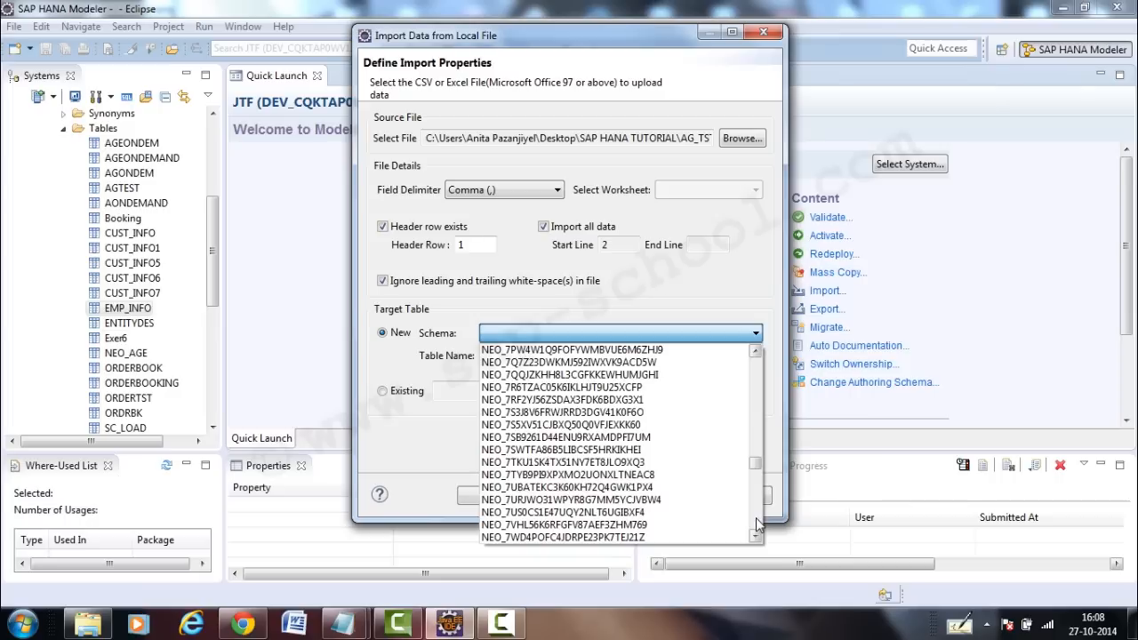
{"action": "left_click", "coordinate": [757, 525]}
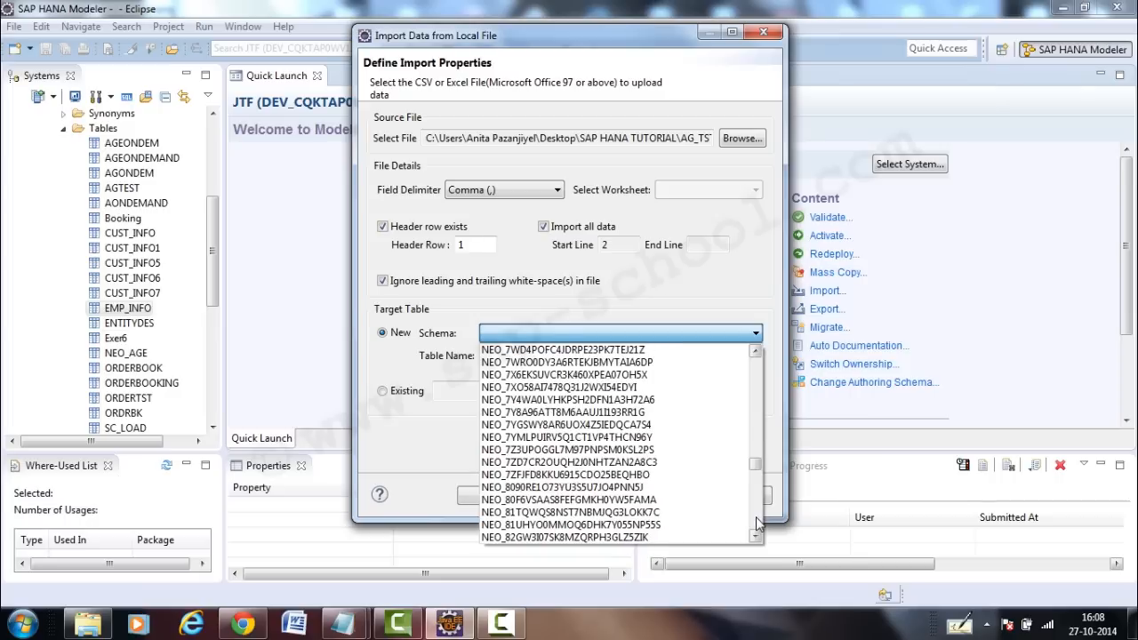
{"action": "left_click", "coordinate": [757, 374]}
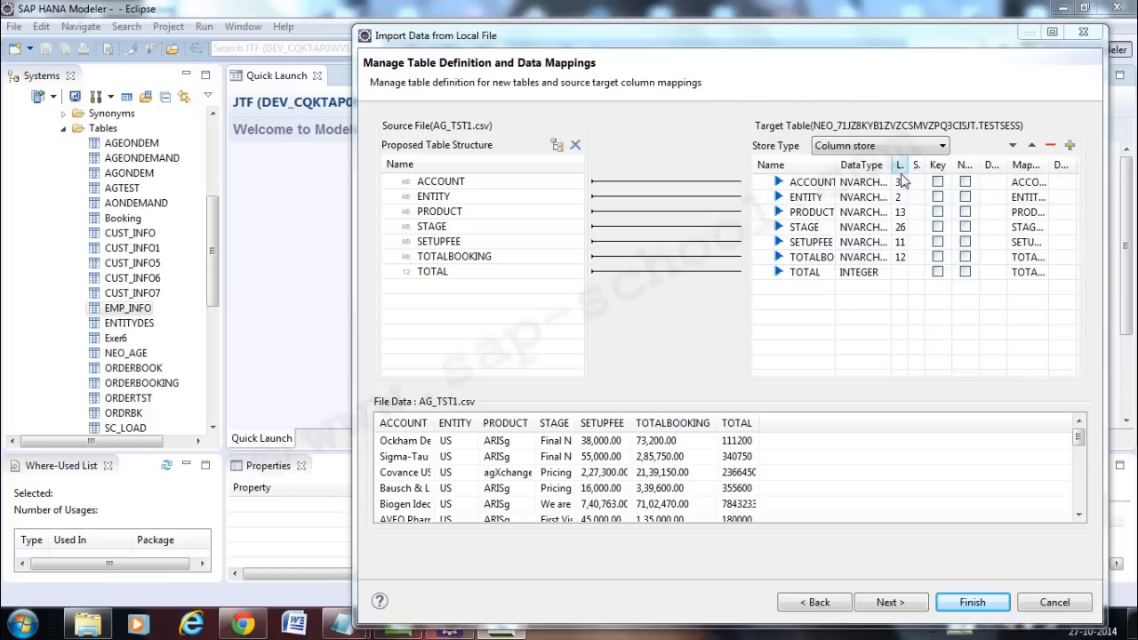
- Mark ACCOUNT and PRODUCT as key columns of the target table and finish the import
{"action": "left_click", "coordinate": [559, 145]}
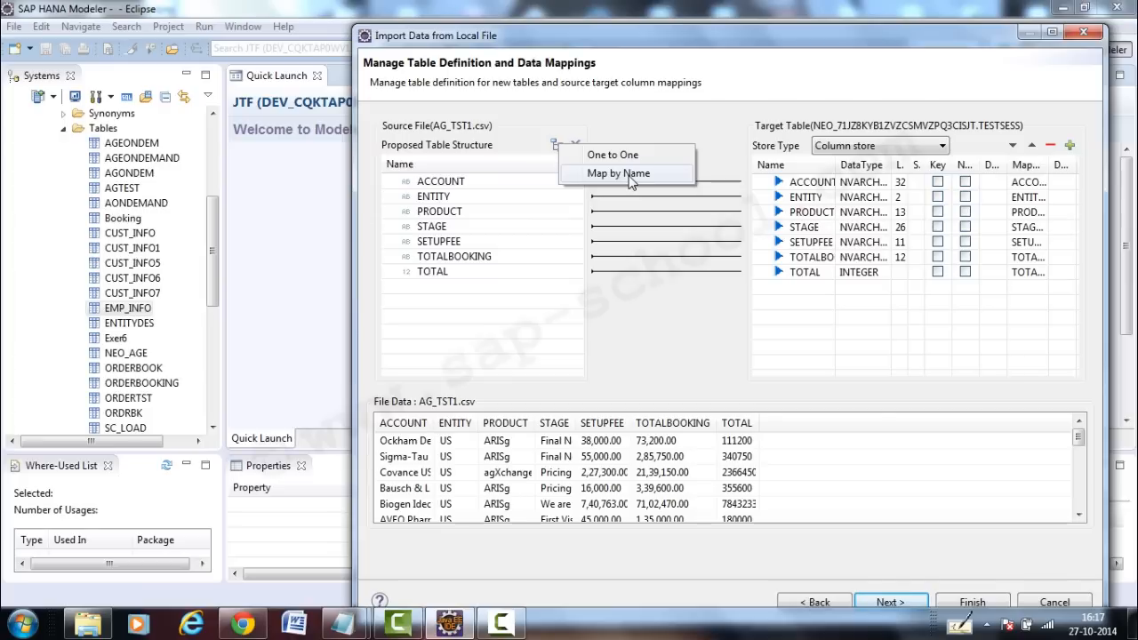
{"action": "left_click", "coordinate": [938, 183]}
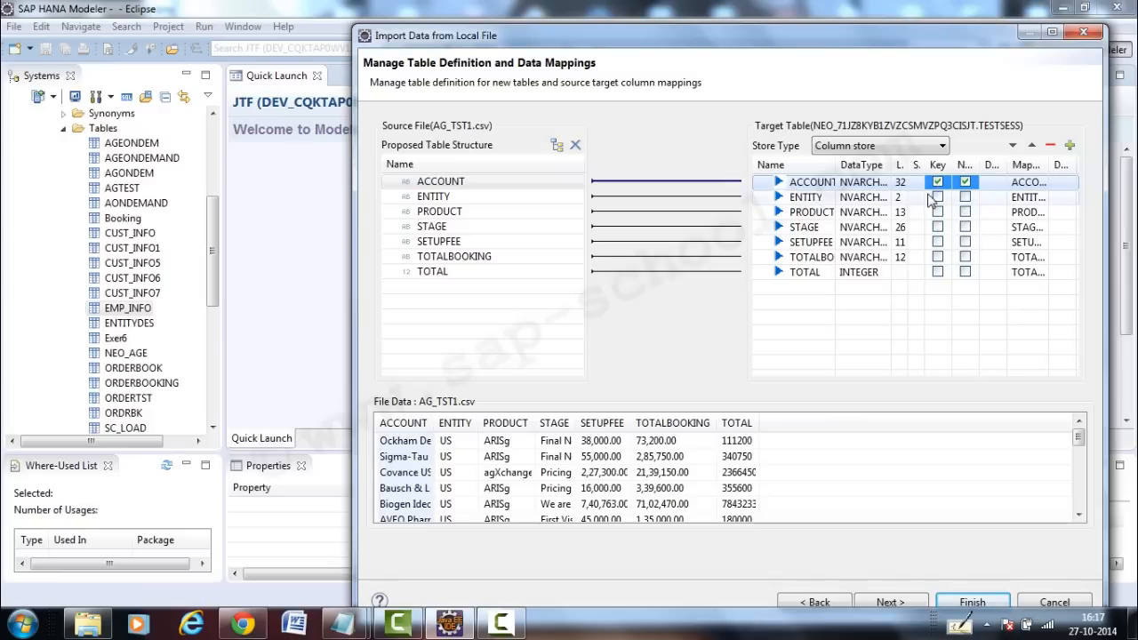
{"action": "left_click", "coordinate": [938, 213]}
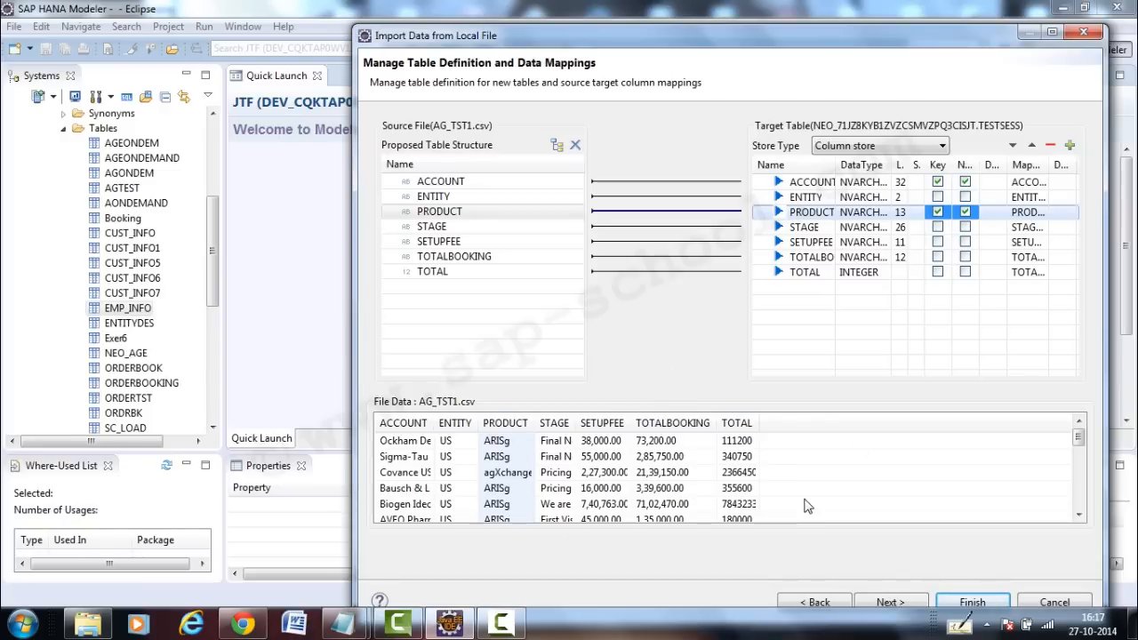
{"action": "left_click", "coordinate": [890, 602]}
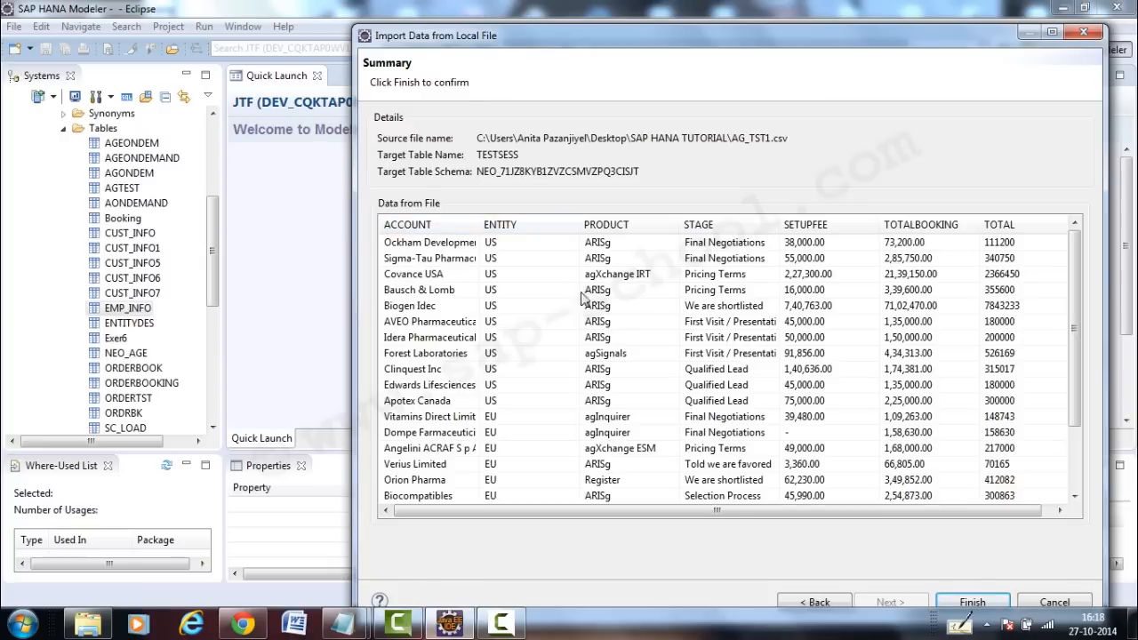
{"action": "left_click", "coordinate": [997, 604]}
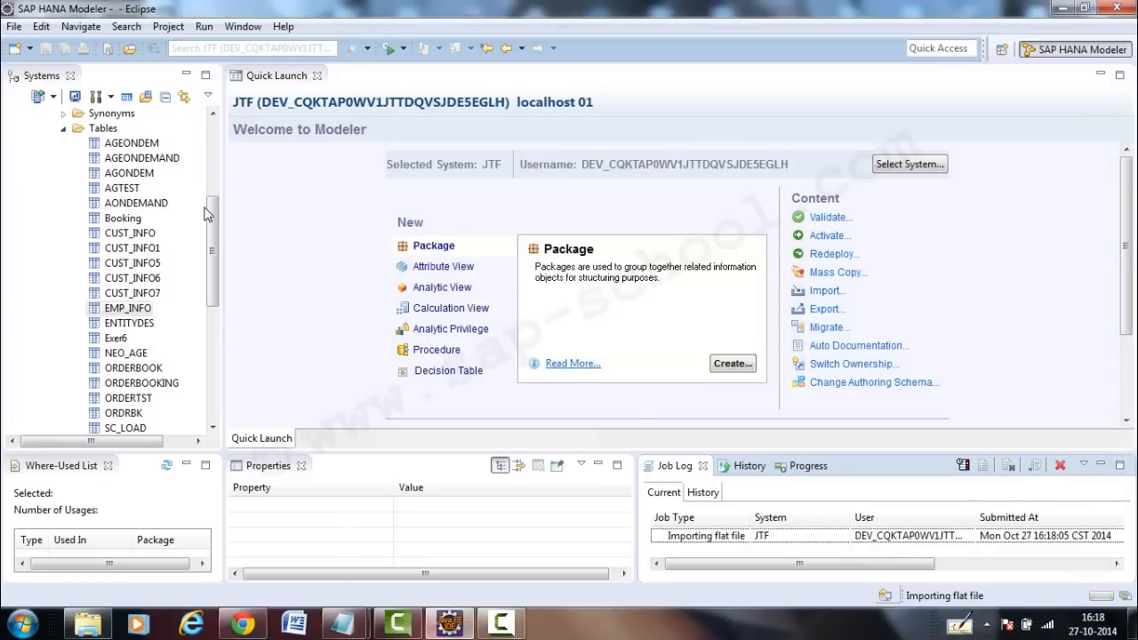
- Open the content of the TESTSESS table and check the status of the flat file import job
{"action": "left_click_drag", "start_coordinate": [211, 224], "coordinate": [212, 219]}
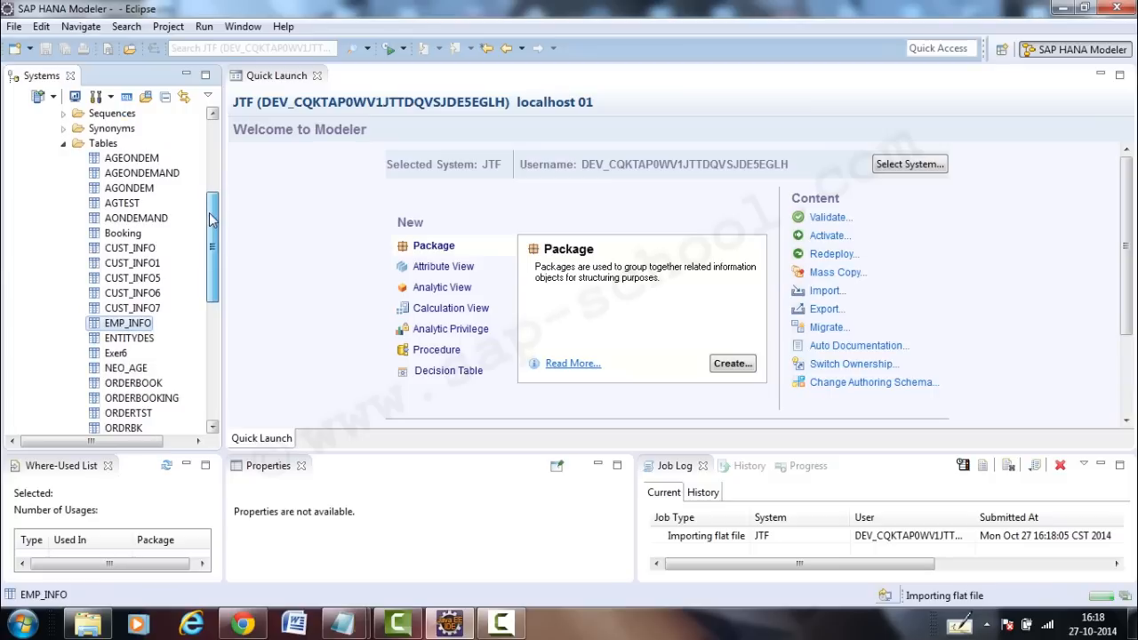
{"action": "left_click", "coordinate": [103, 149]}
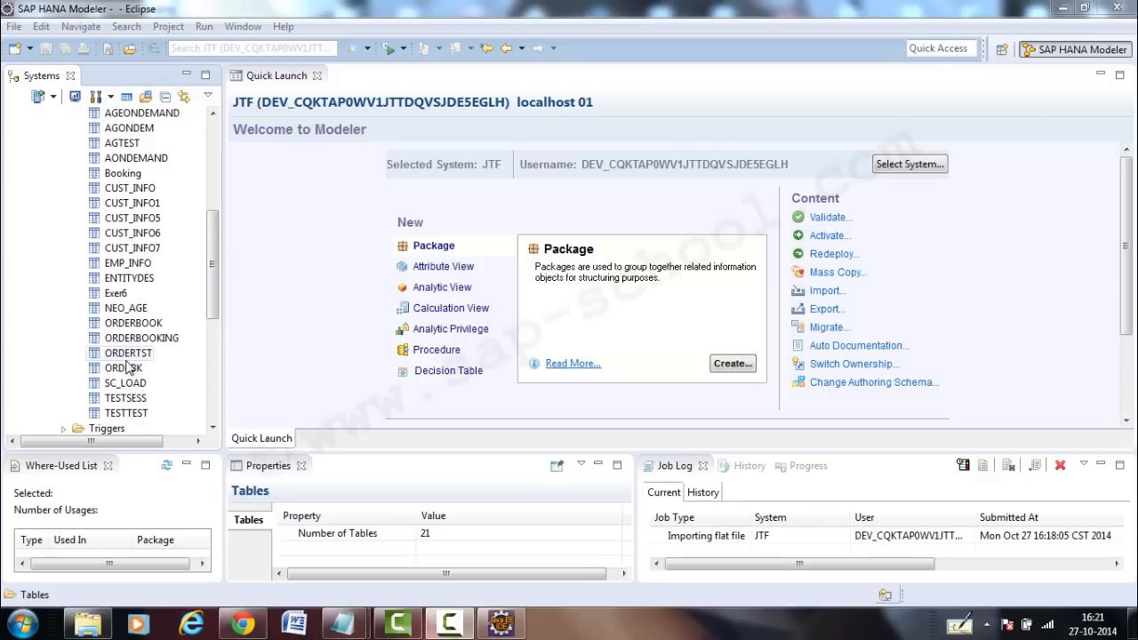
{"action": "left_click", "coordinate": [125, 398]}
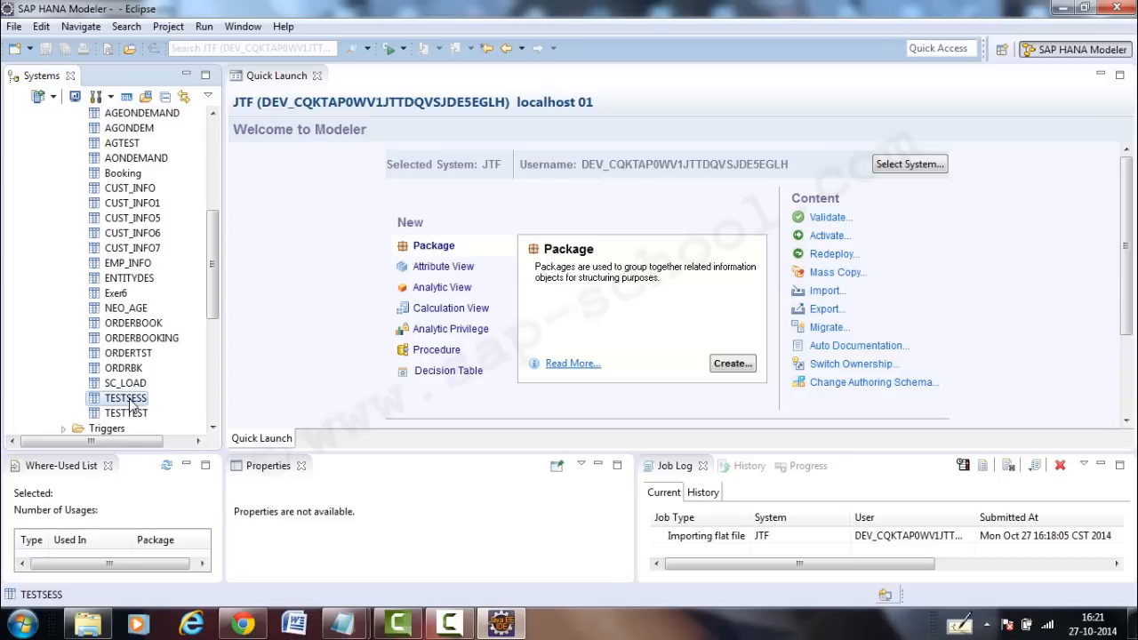
{"action": "right_click", "coordinate": [131, 406]}
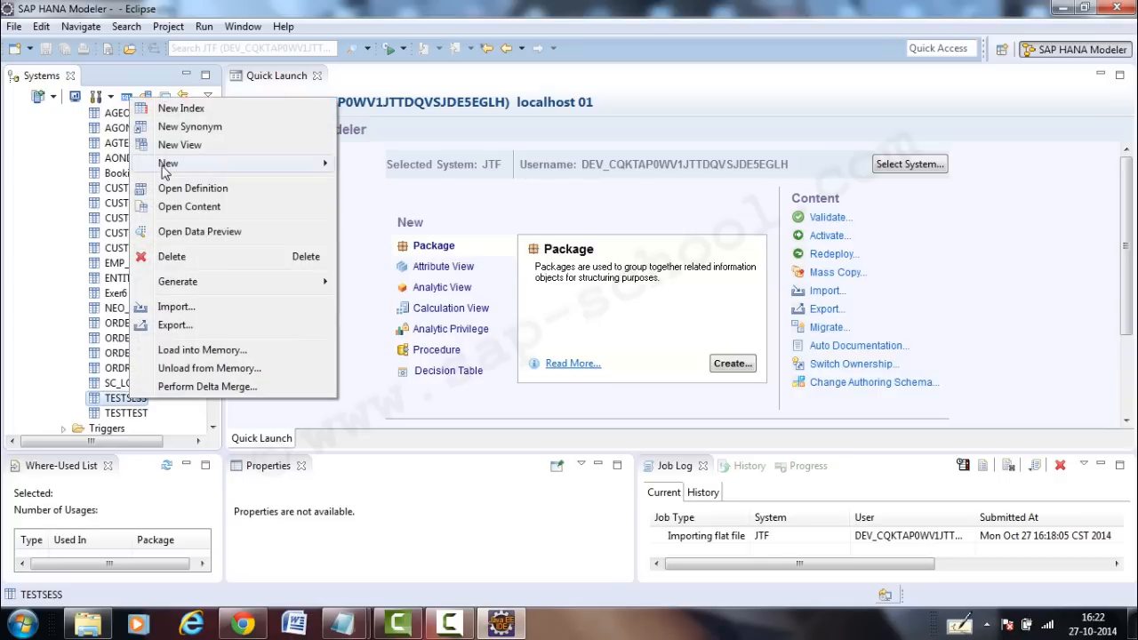
{"action": "left_click", "coordinate": [169, 207]}
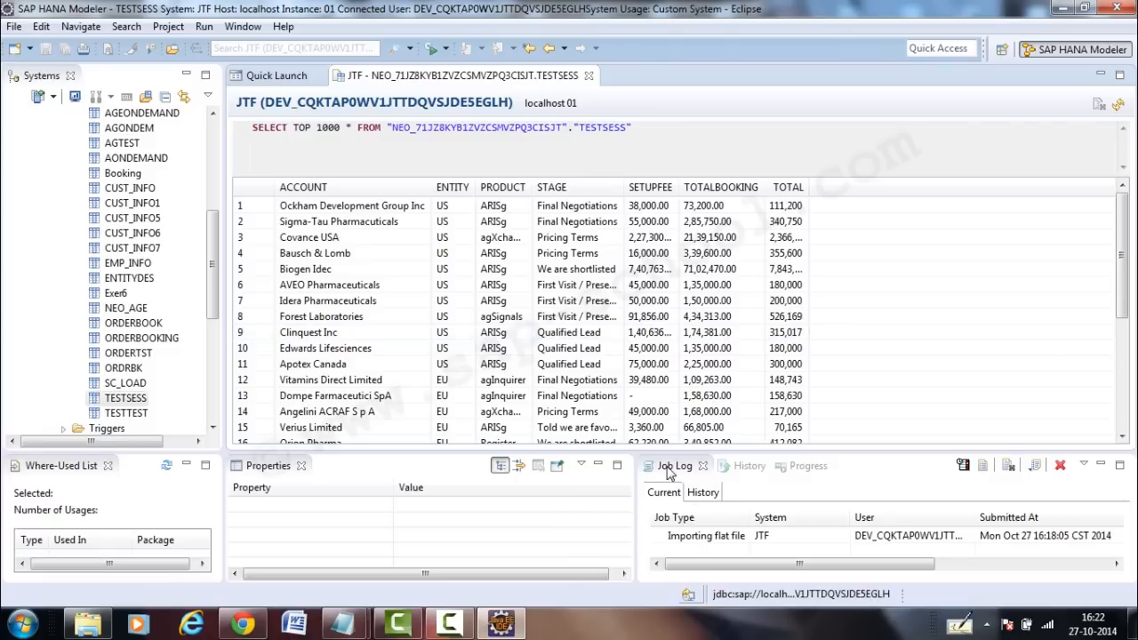
{"action": "left_click_drag", "start_coordinate": [716, 570], "coordinate": [838, 584]}
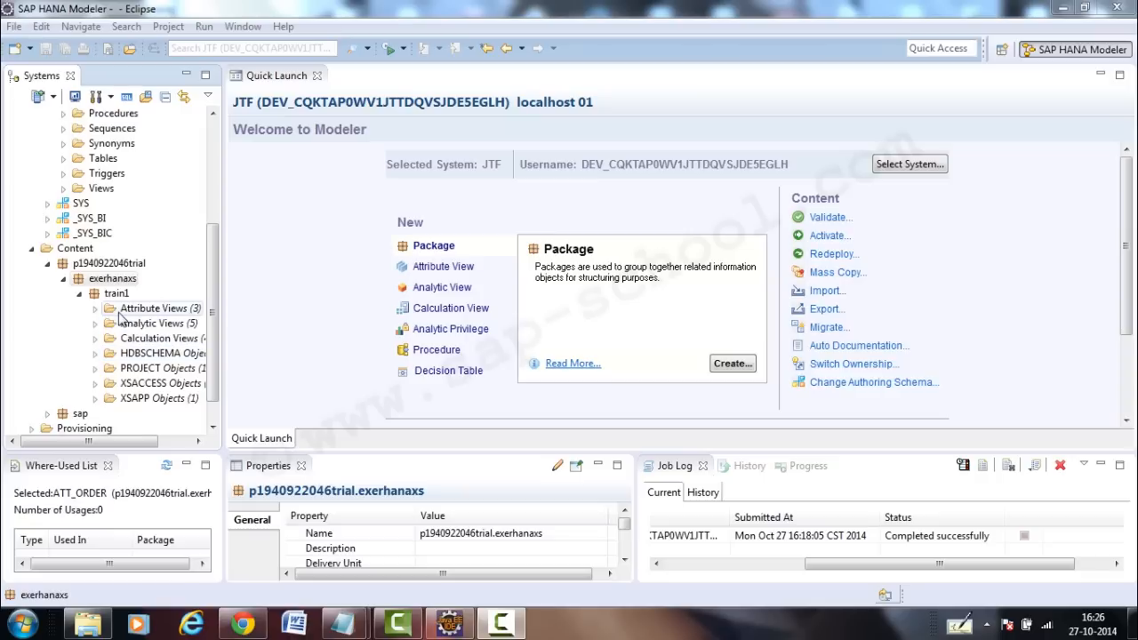
- Start a new attribute view in the train1 package with ATT_TEST as its name and label
{"action": "left_click", "coordinate": [116, 296]}
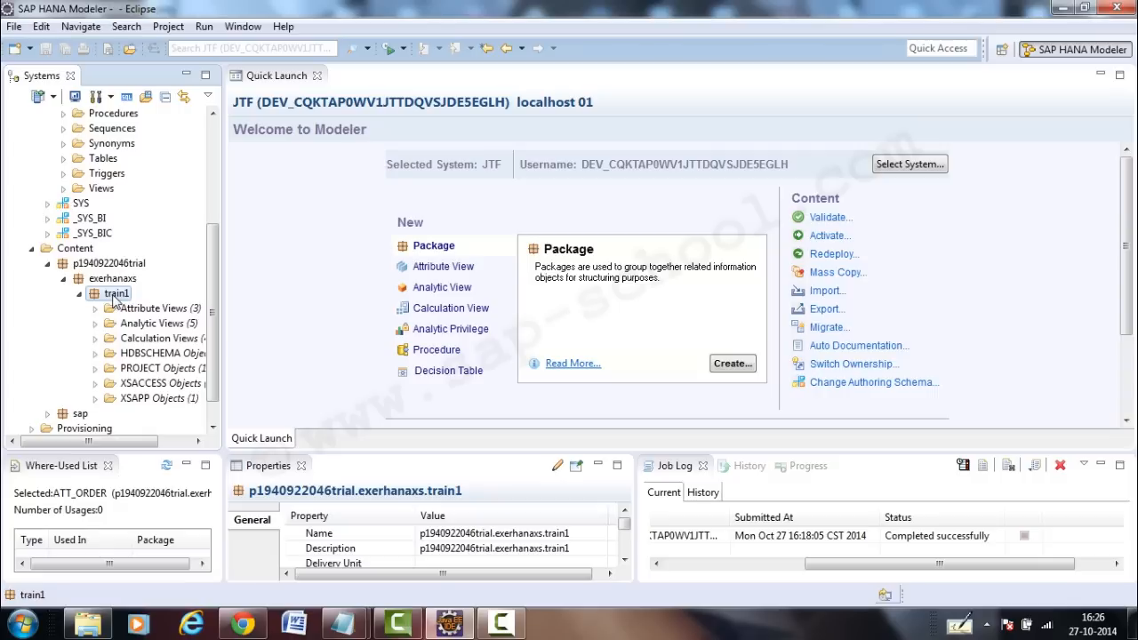
{"action": "right_click", "coordinate": [114, 300]}
{"action": "mouse_move", "coordinate": [165, 331]}
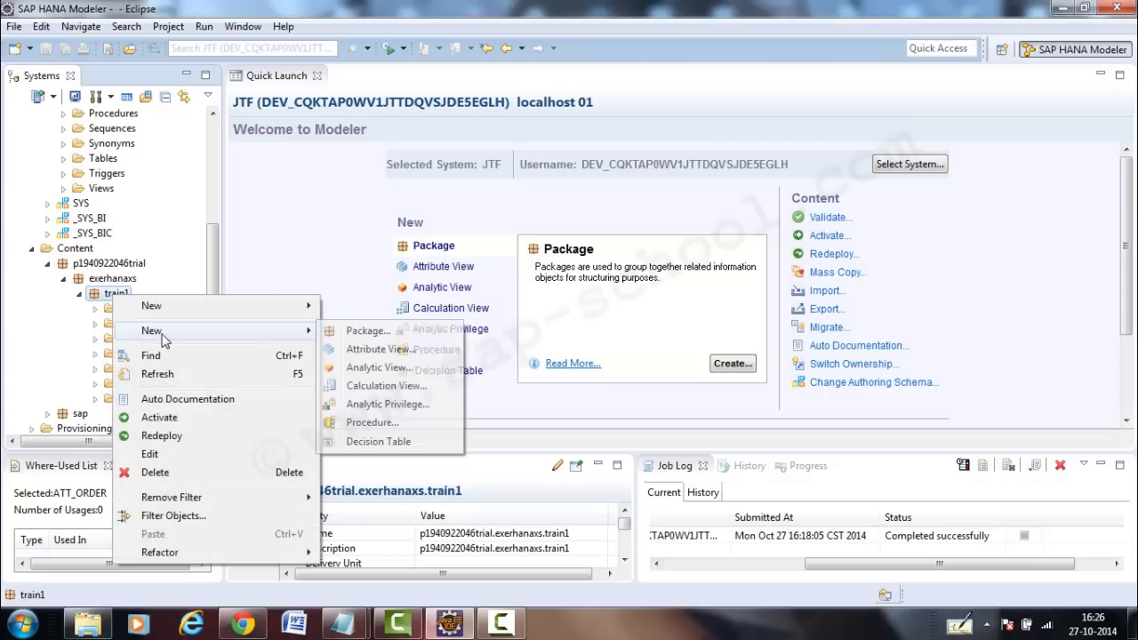
{"action": "left_click", "coordinate": [351, 350]}
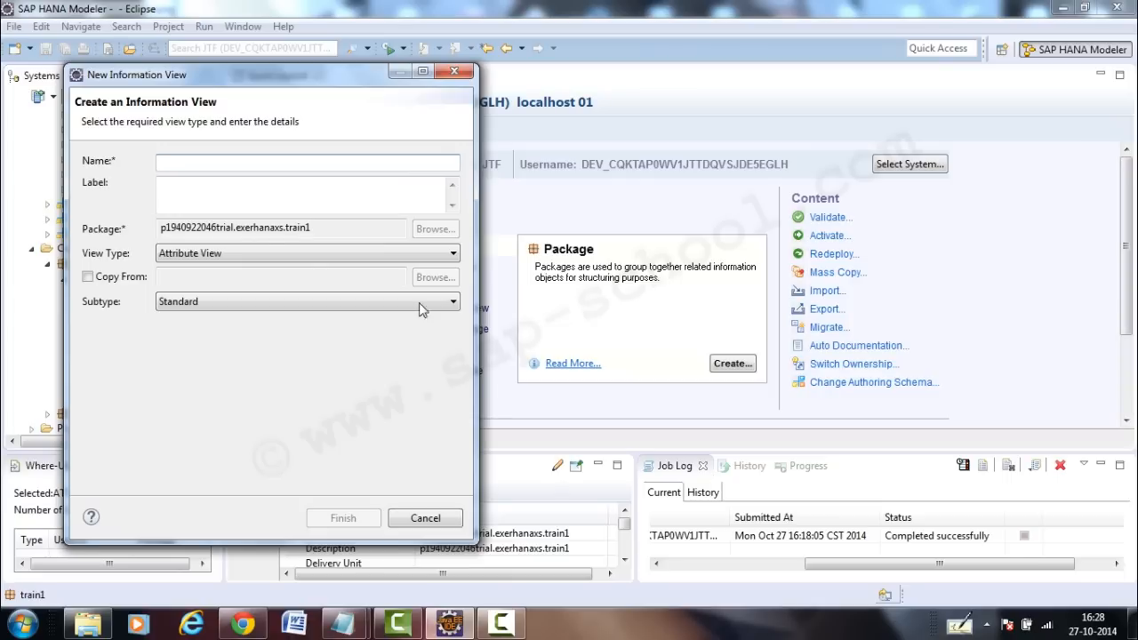
{"action": "type", "text": "ATT_TETS"}
{"action": "key", "text": "BackSpace"}
{"action": "key", "text": "BackSpace"}
{"action": "type", "text": "ST"}
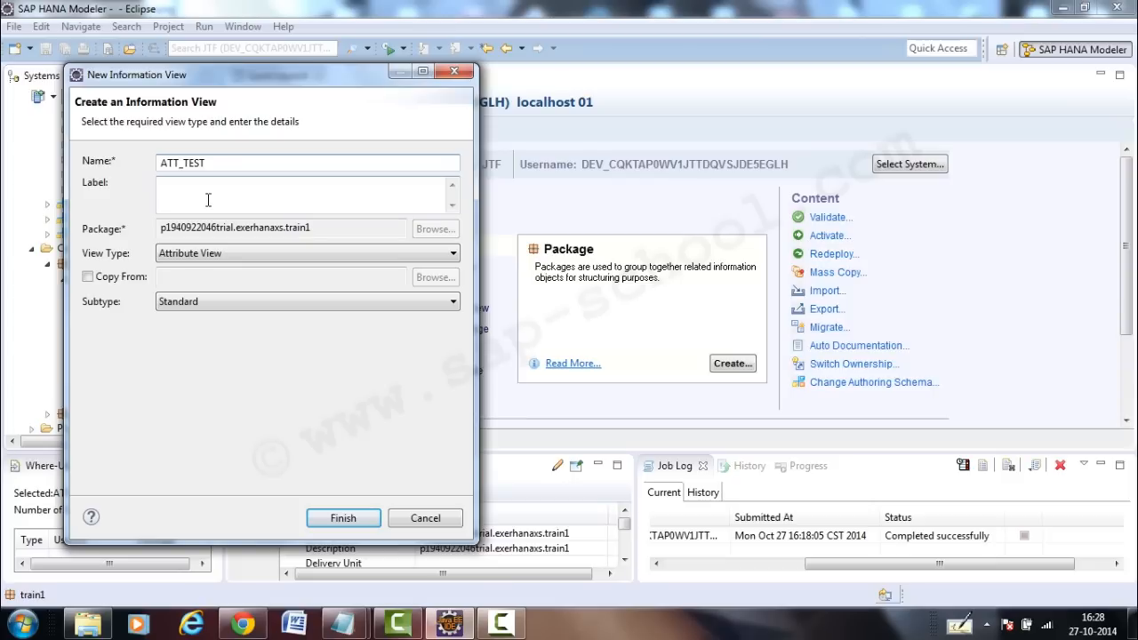
{"action": "left_click", "coordinate": [208, 199]}
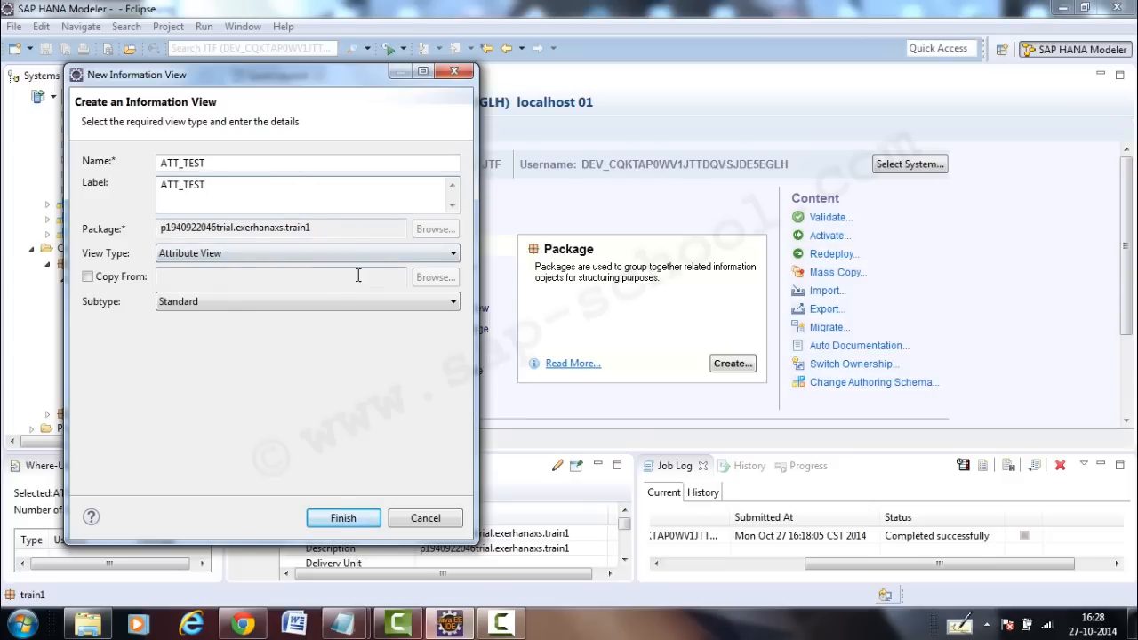
- Keep the view type Attribute View and subtype Standard without copying from another view, and finish creating the view
{"action": "left_click", "coordinate": [454, 255]}
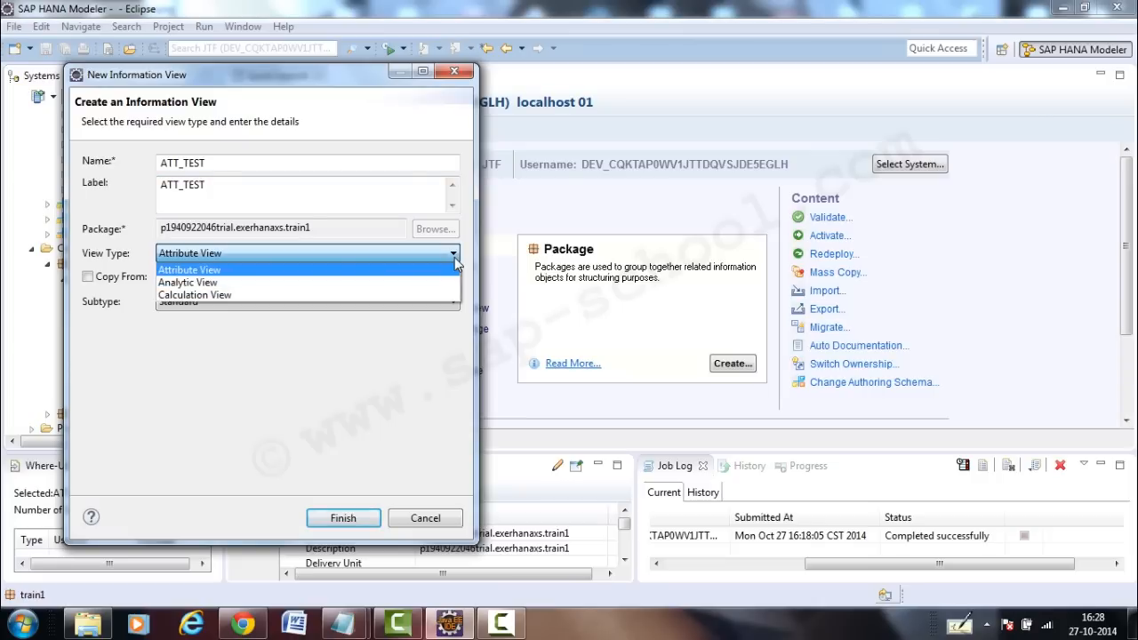
{"action": "left_click", "coordinate": [245, 272]}
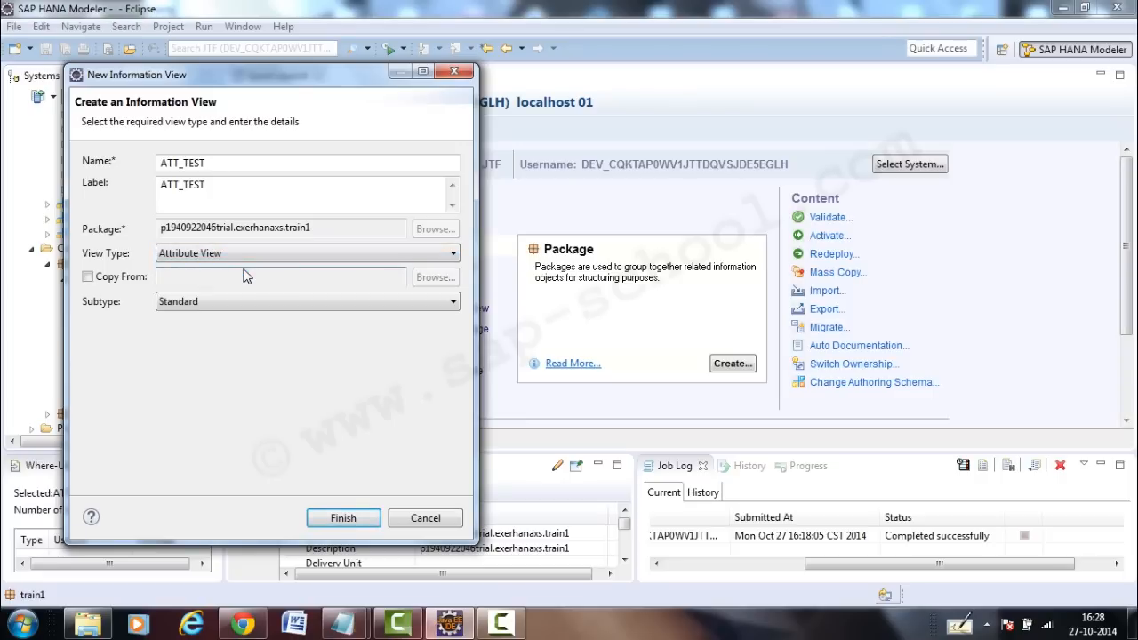
{"action": "left_click", "coordinate": [89, 277]}
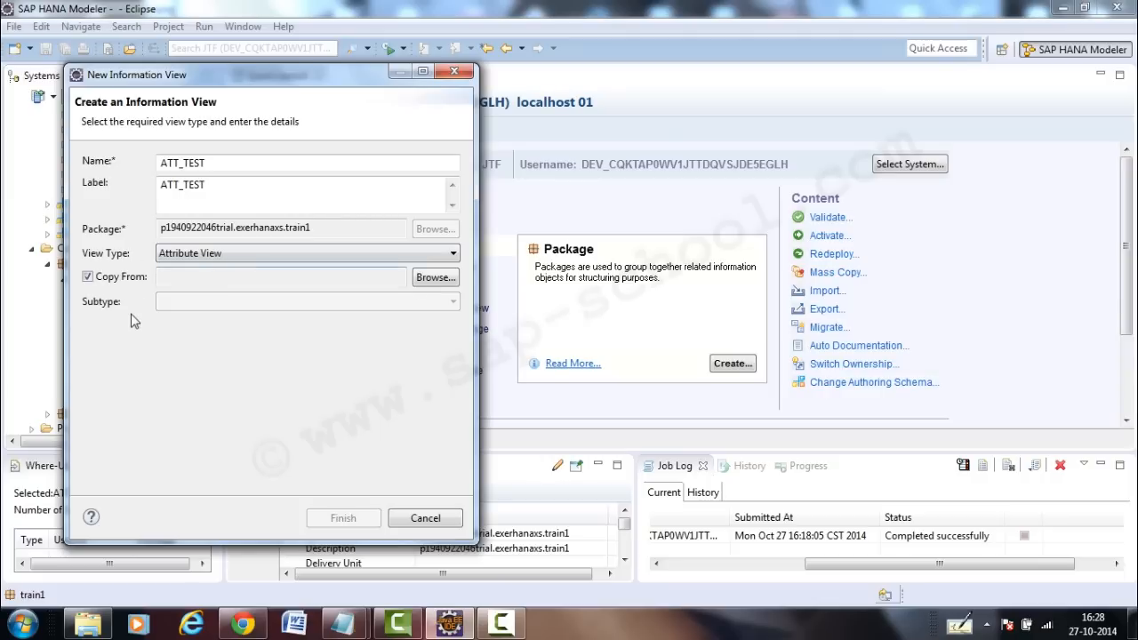
{"action": "left_click", "coordinate": [89, 277]}
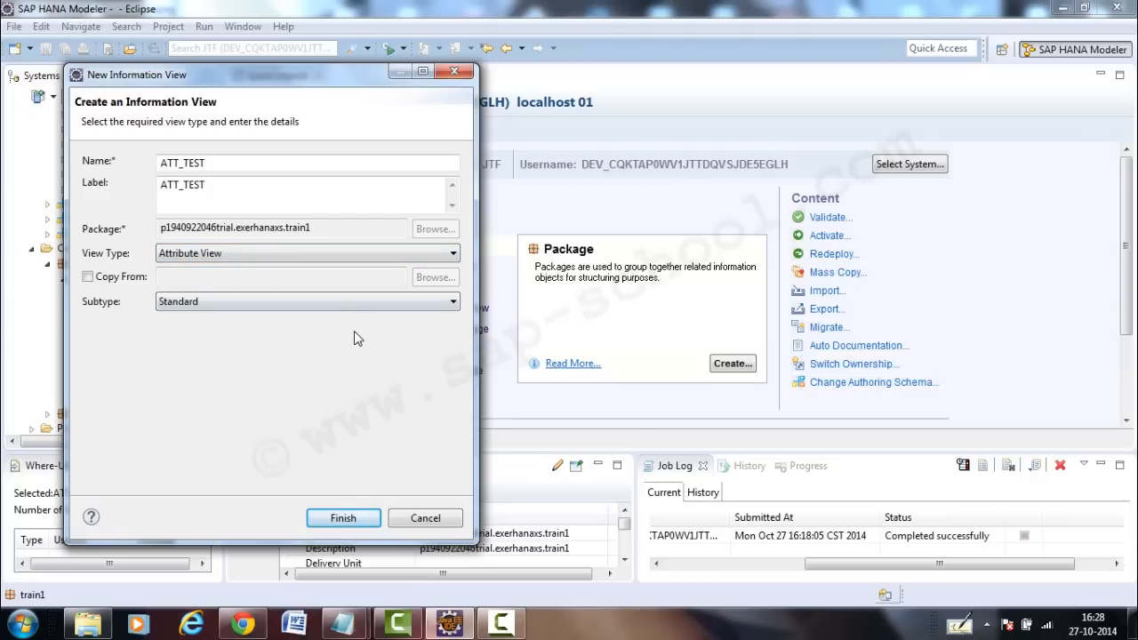
{"action": "left_click", "coordinate": [346, 302]}
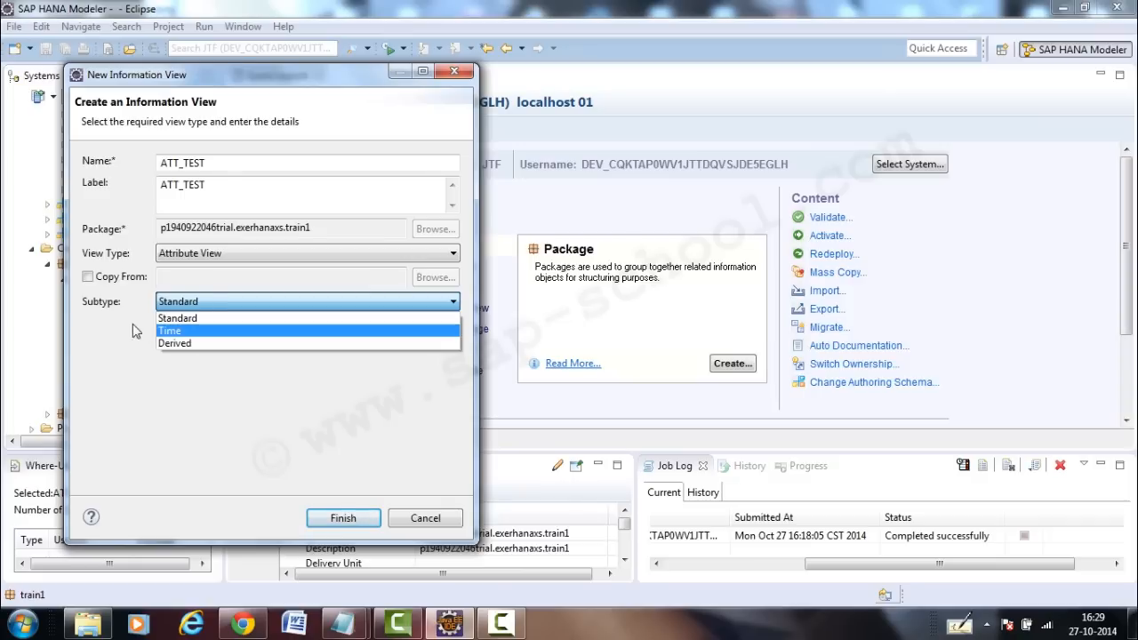
{"action": "left_click", "coordinate": [92, 285]}
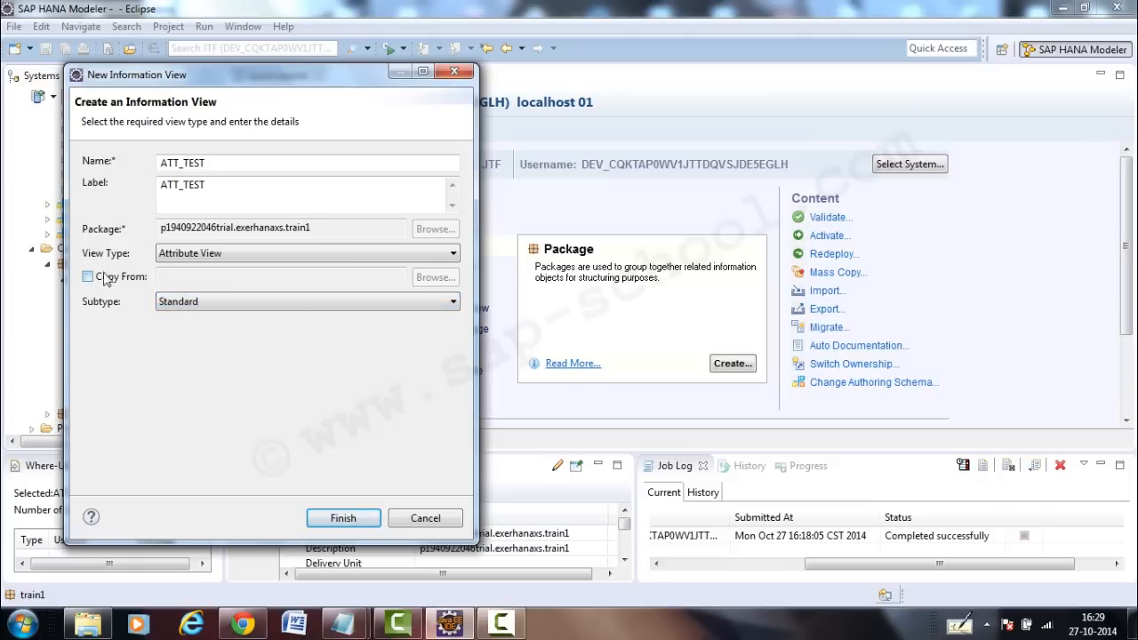
{"action": "left_click", "coordinate": [335, 521]}
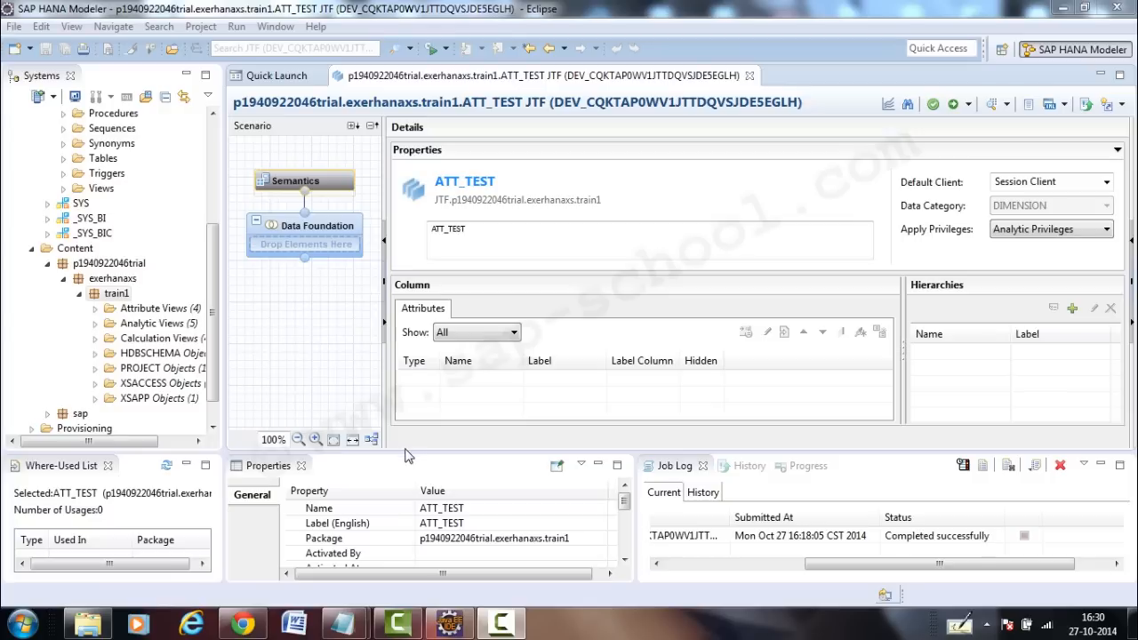
- Enlarge the ATT_TEST editor and examine the details of its Semantics and Data Foundation nodes
{"action": "left_click_drag", "start_coordinate": [409, 457], "coordinate": [414, 527]}
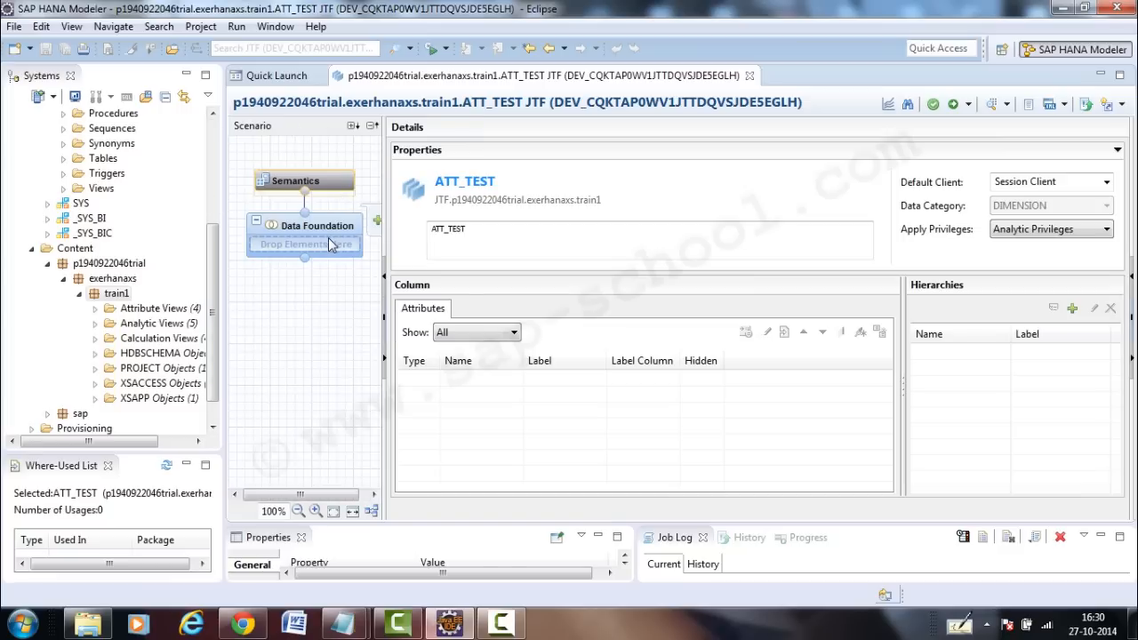
{"action": "left_click", "coordinate": [1119, 152]}
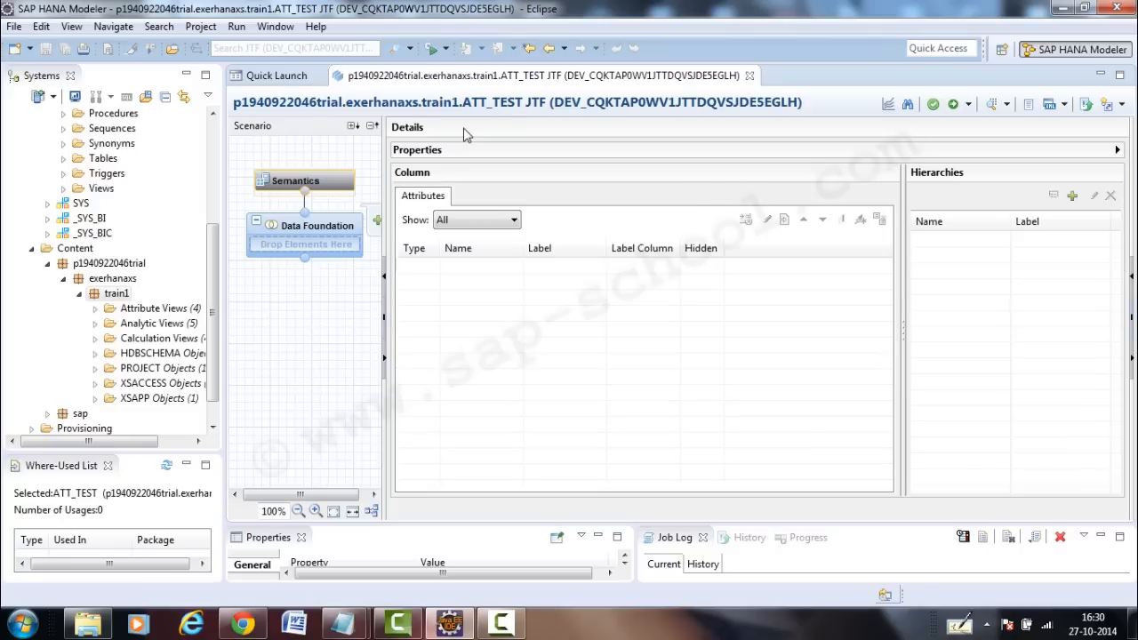
{"action": "left_click", "coordinate": [300, 233]}
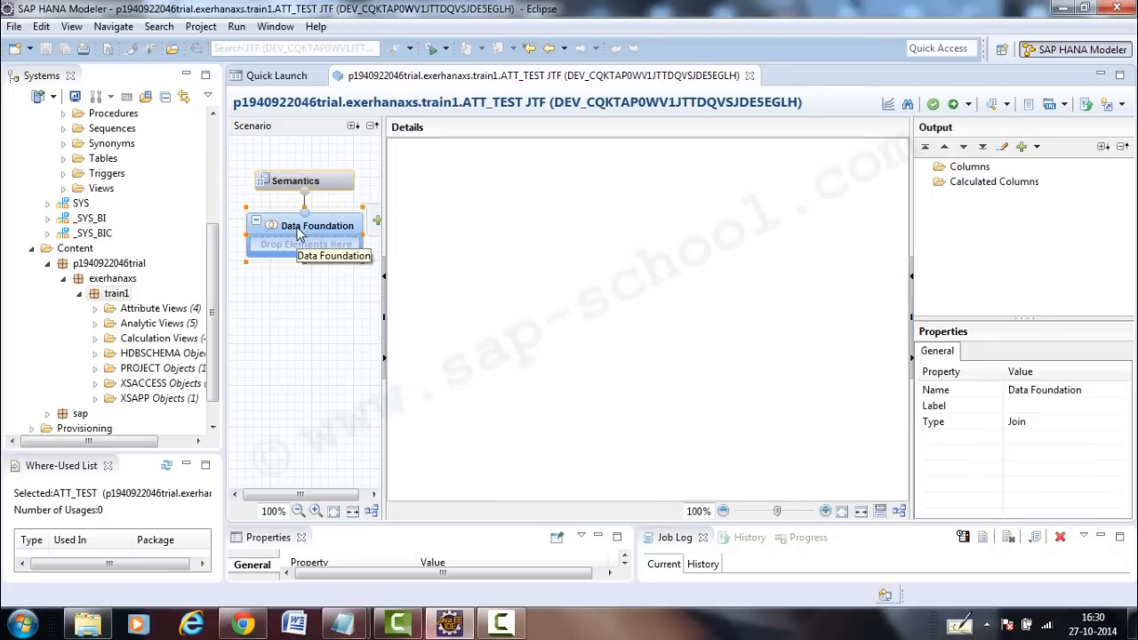
{"action": "left_click", "coordinate": [292, 180]}
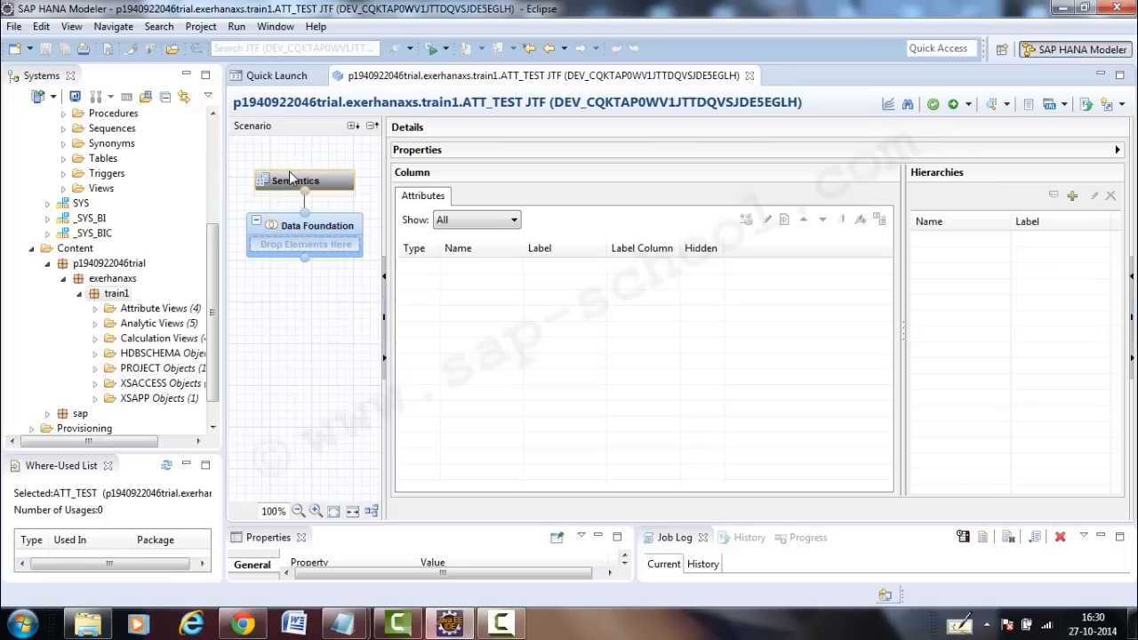
{"action": "left_click", "coordinate": [288, 234]}
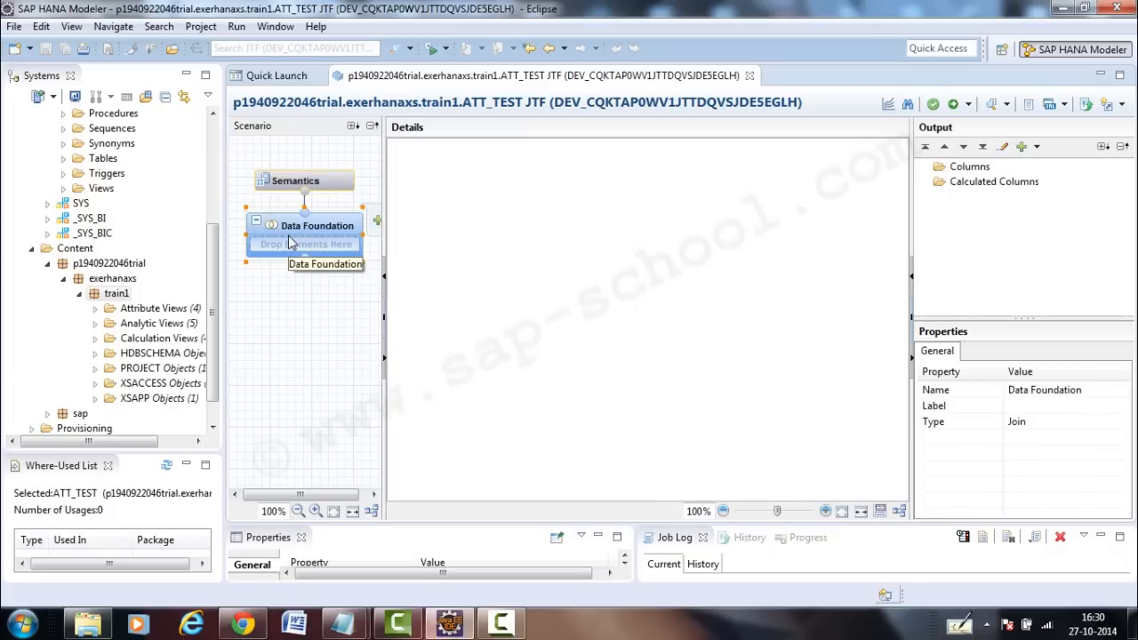
{"action": "left_click", "coordinate": [285, 182]}
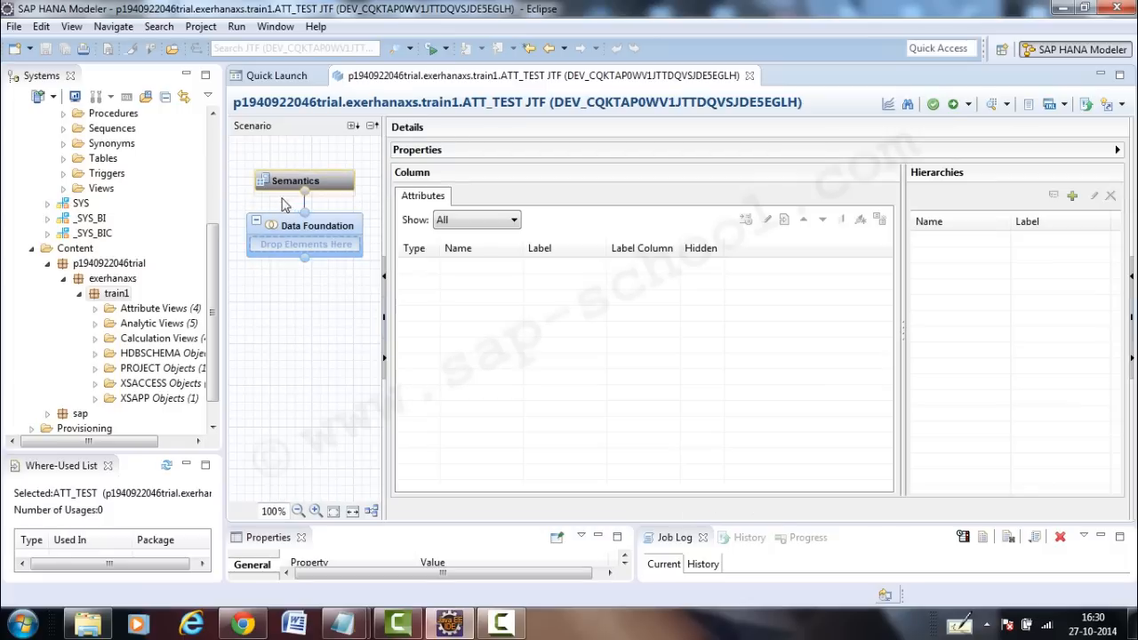
- Add the ORDERBOOKING and ENTITYDES tables from the NEO_71JZ8KYB1ZVZCSMVZPQ3CISJT schema to the Data Foundation node
{"action": "left_click", "coordinate": [273, 244]}
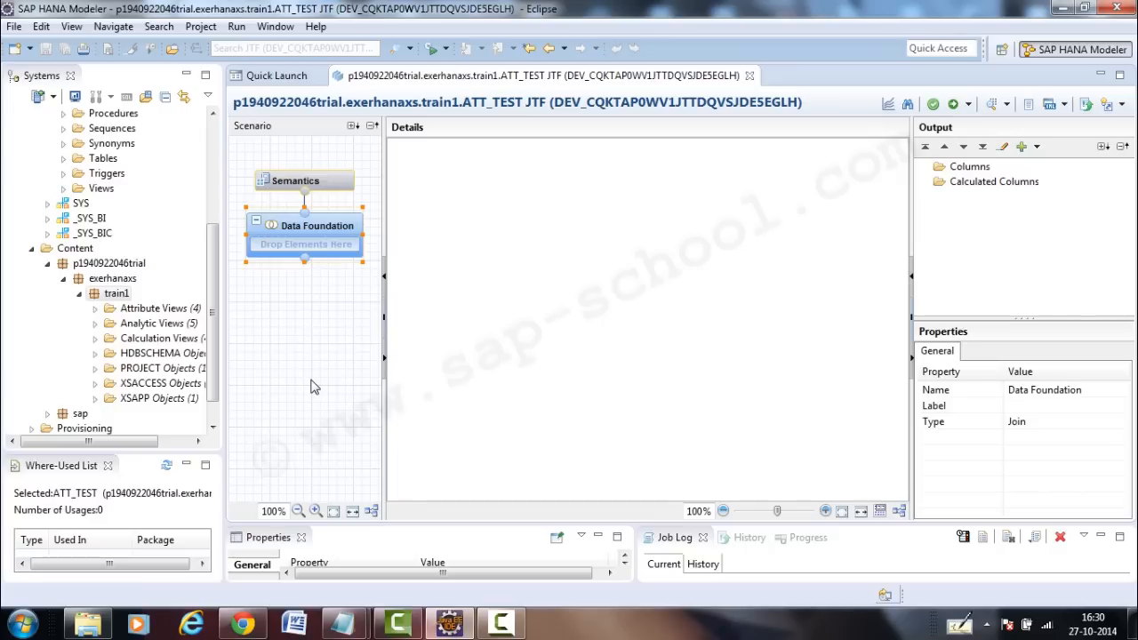
{"action": "left_click_drag", "start_coordinate": [215, 280], "coordinate": [216, 226]}
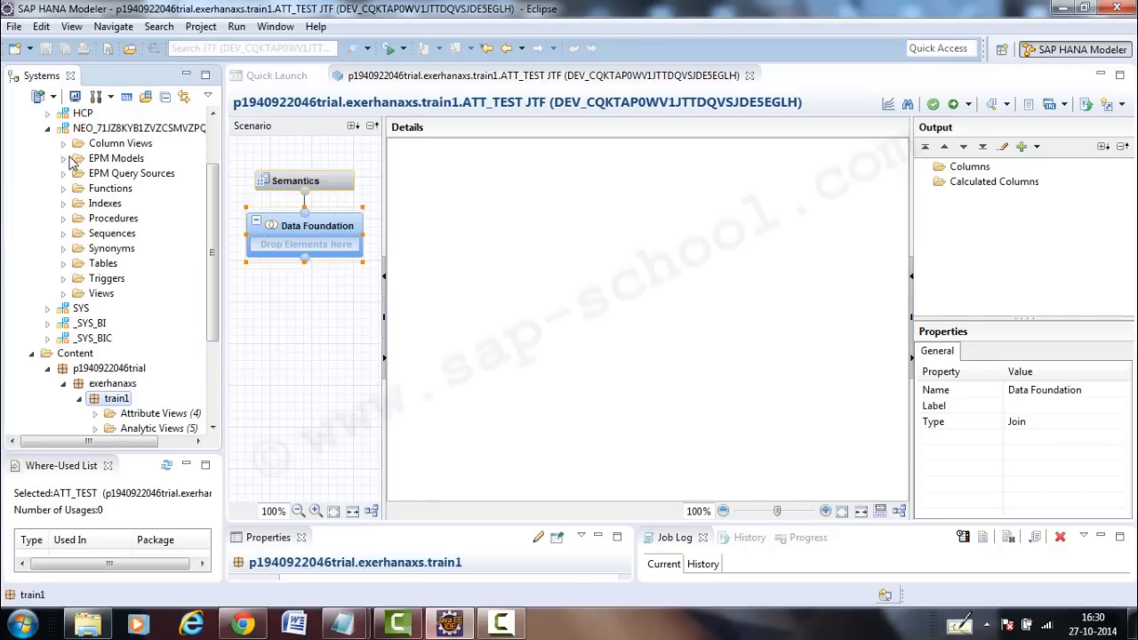
{"action": "left_click", "coordinate": [64, 265]}
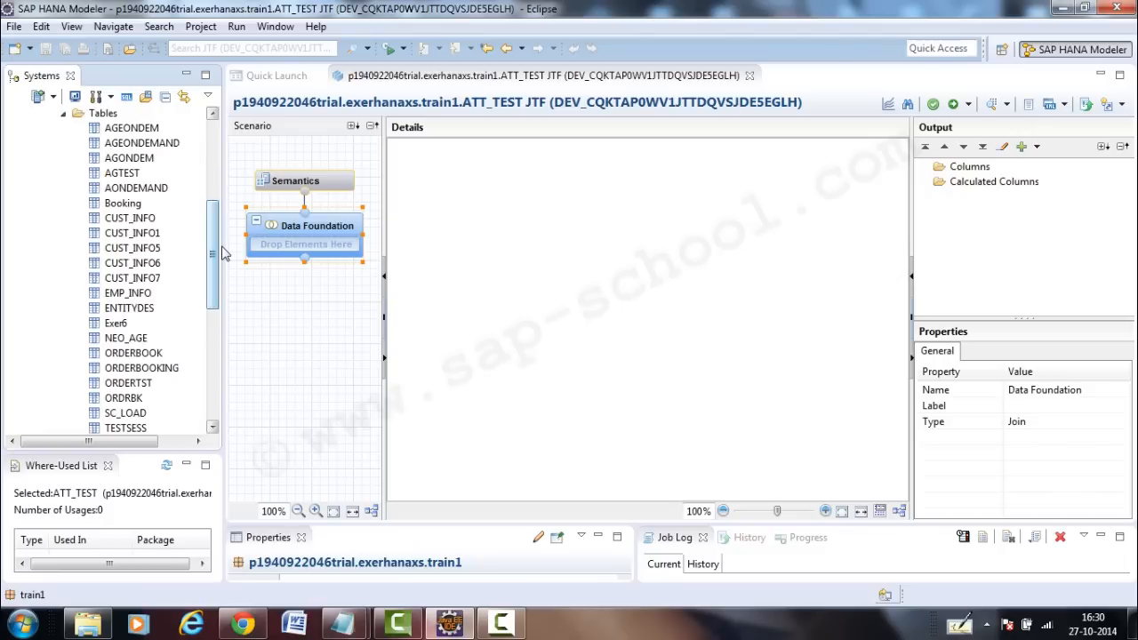
{"action": "left_click_drag", "start_coordinate": [218, 253], "coordinate": [218, 262]}
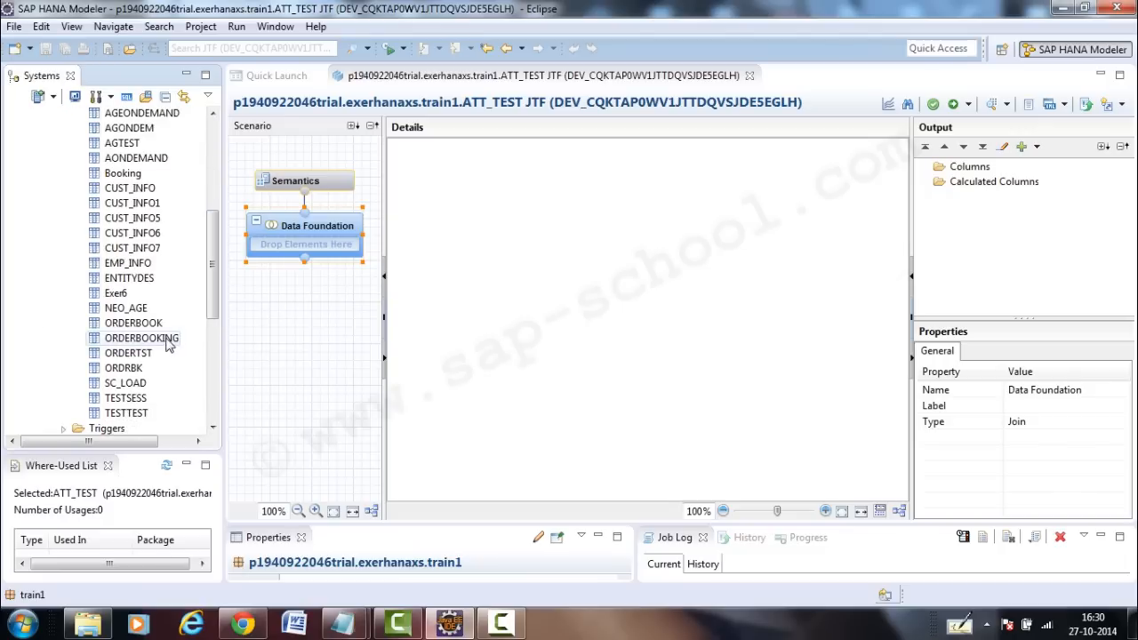
{"action": "left_click_drag", "start_coordinate": [165, 347], "coordinate": [336, 253]}
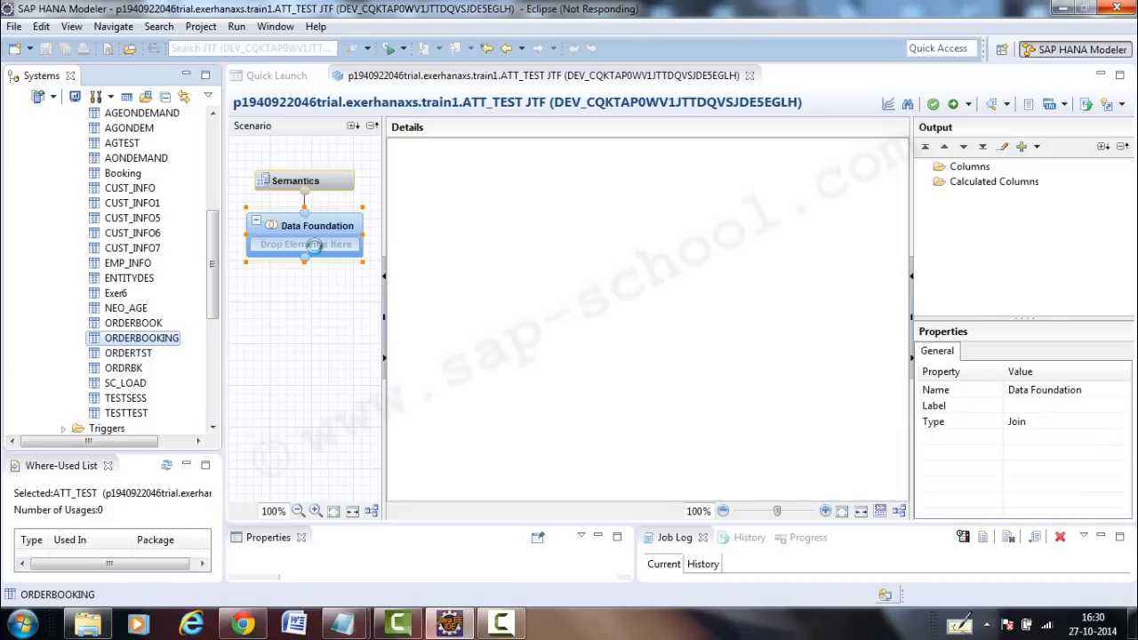
{"action": "left_click_drag", "start_coordinate": [147, 279], "coordinate": [330, 258]}
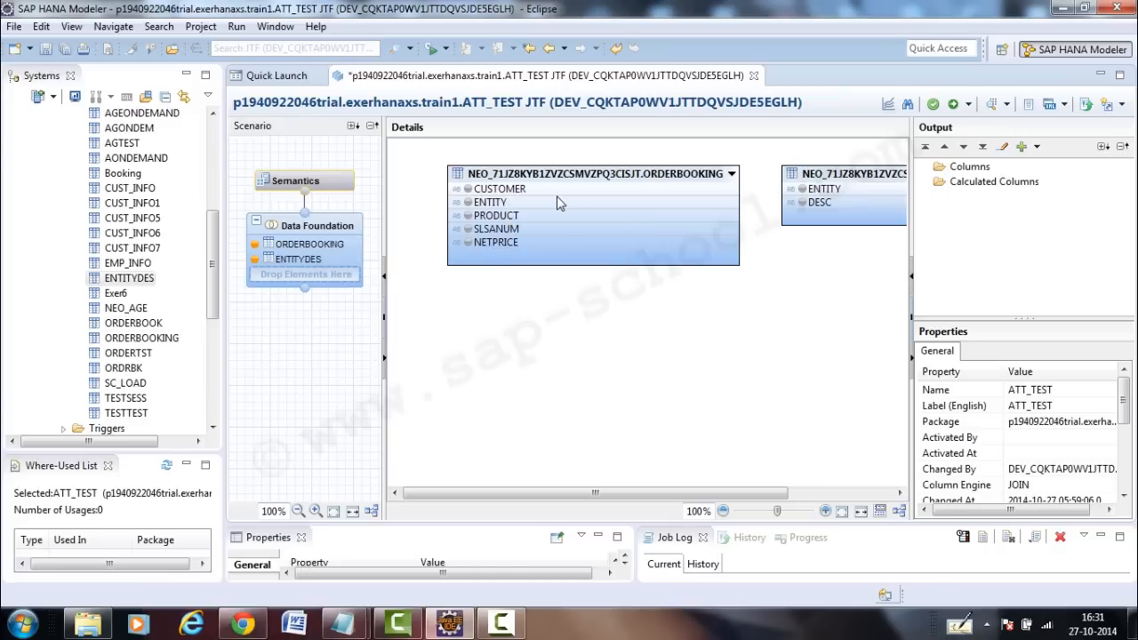
- Join the ENTITY column of ORDERBOOKING to the ENTITY column of ENTITYDES
{"action": "left_click", "coordinate": [502, 245]}
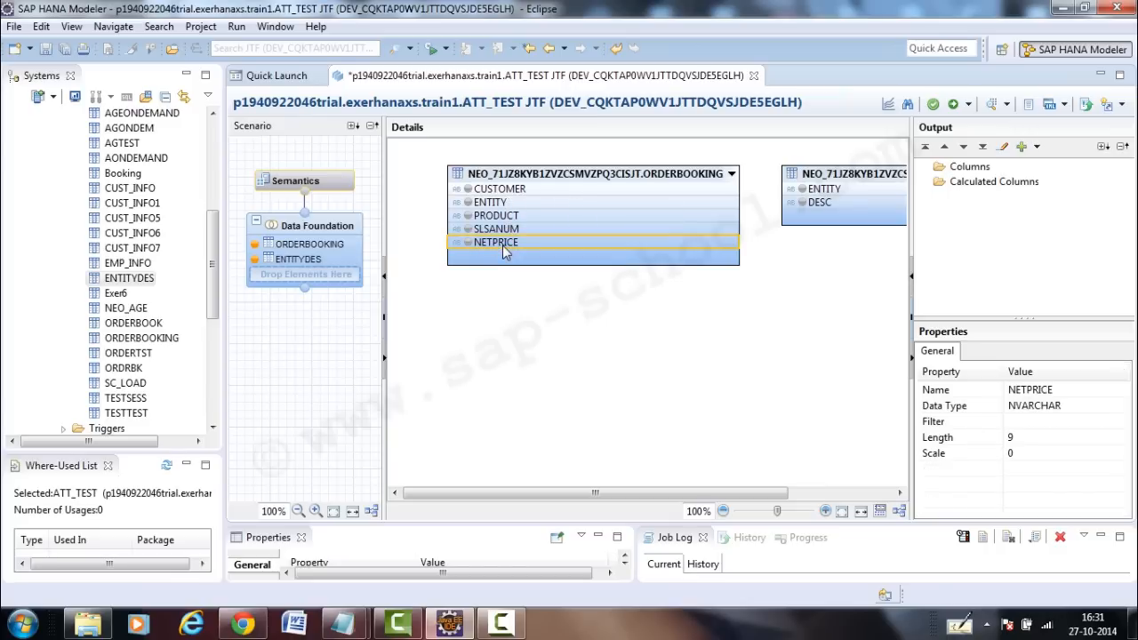
{"action": "left_click", "coordinate": [601, 171]}
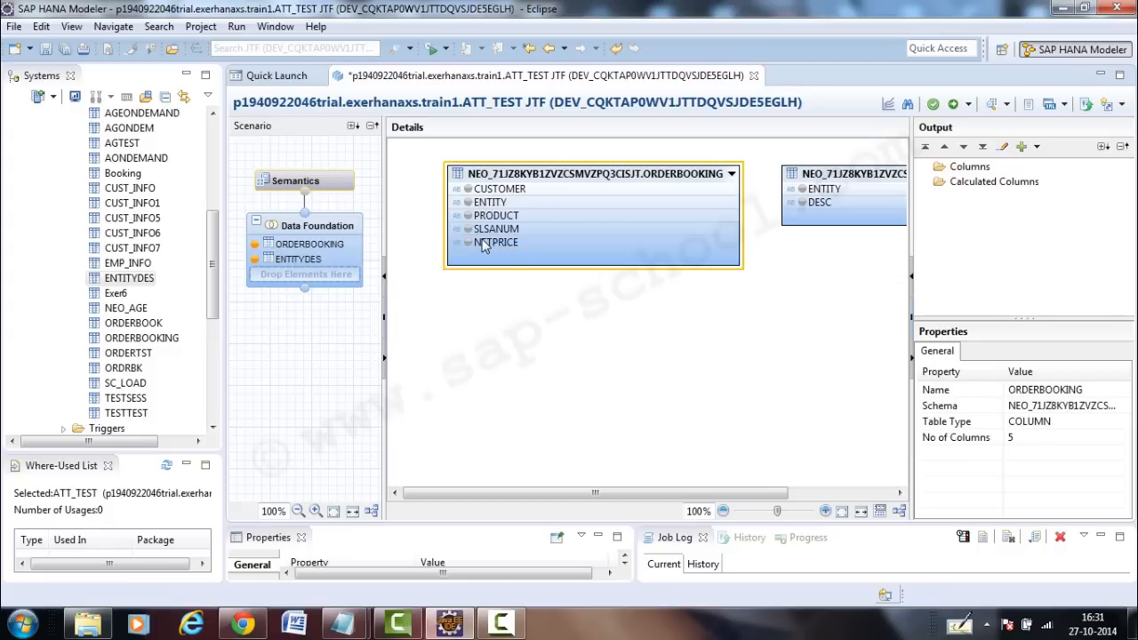
{"action": "left_click", "coordinate": [837, 171]}
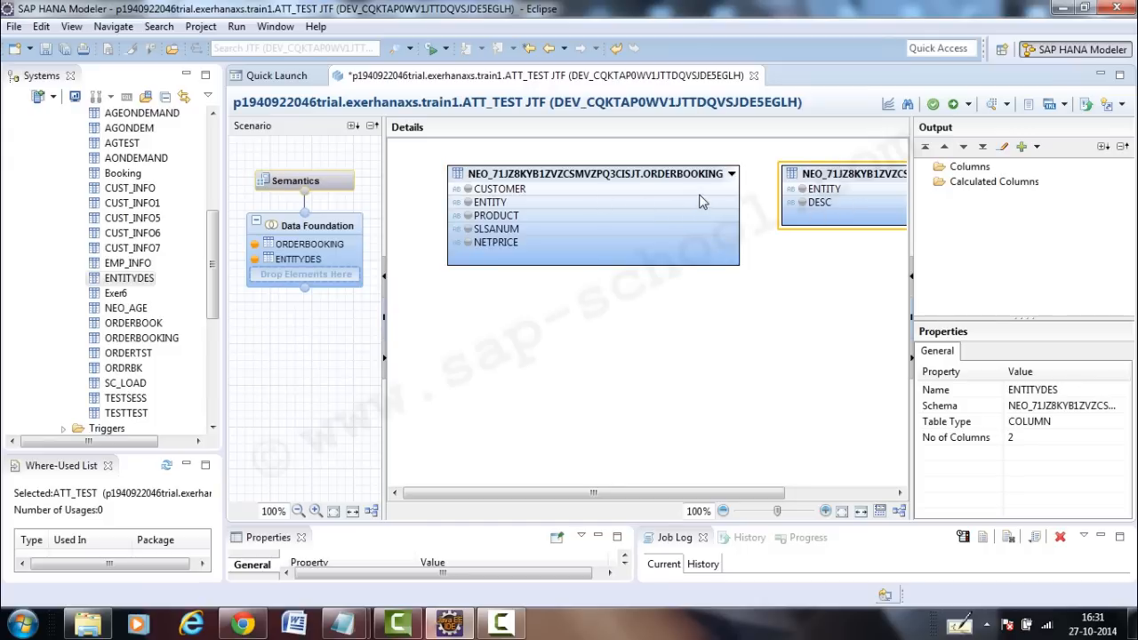
{"action": "left_click", "coordinate": [719, 205]}
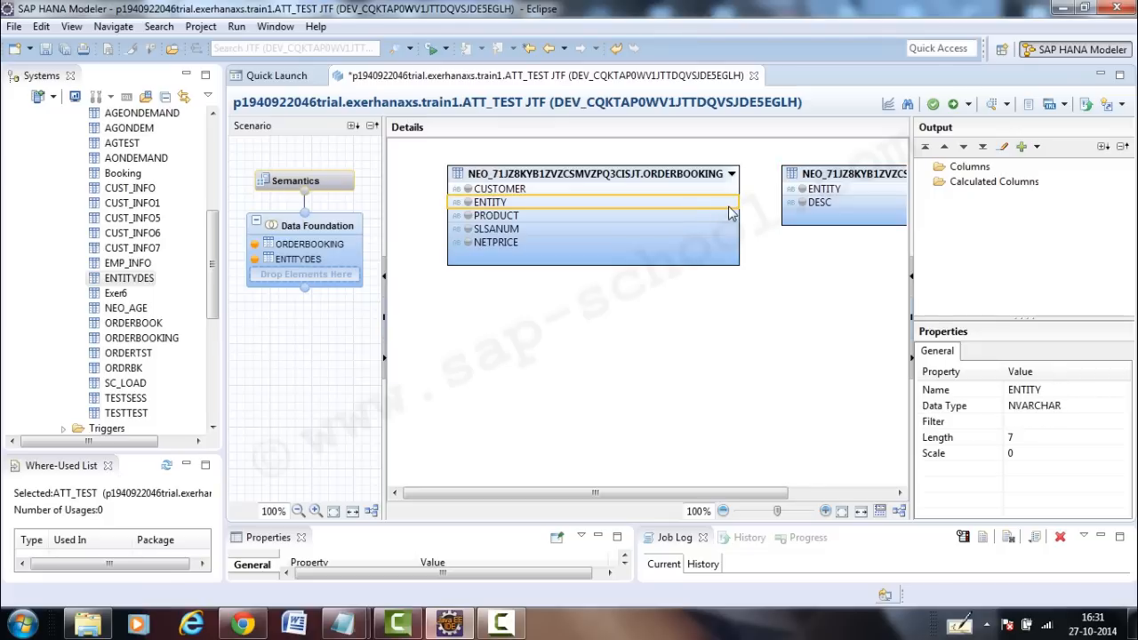
{"action": "left_click_drag", "start_coordinate": [735, 207], "coordinate": [804, 190]}
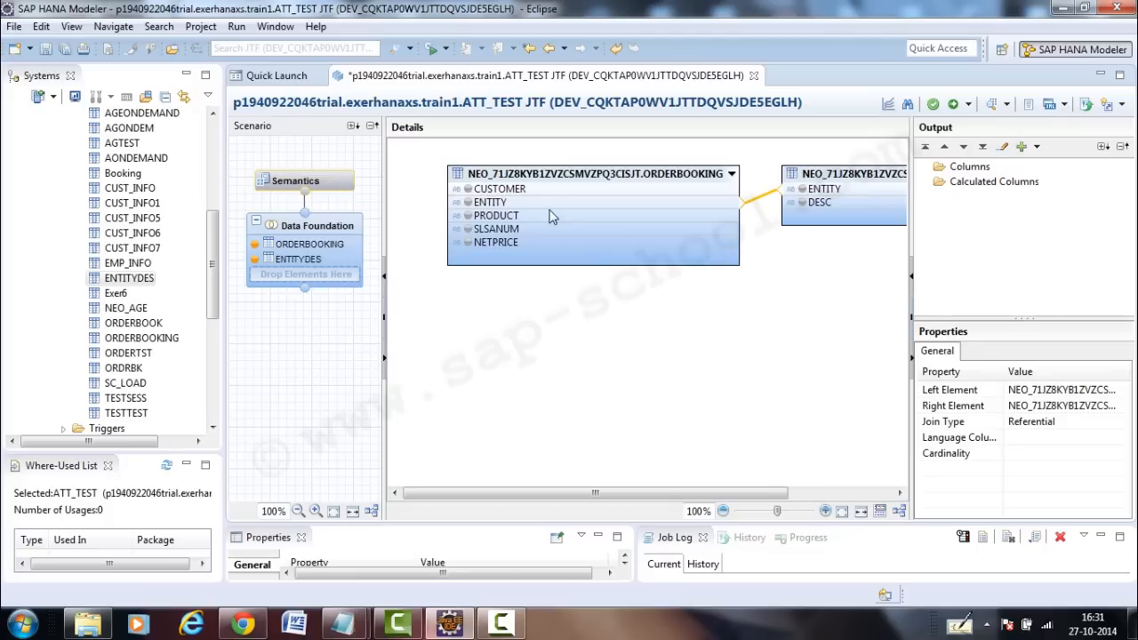
- Add CUSTOMER, PRODUCT, SLSANUM, NETPRICE and ENTITY from ORDERBOOKING and DESC from ENTITYDES to the output columns
{"action": "left_click", "coordinate": [964, 171]}
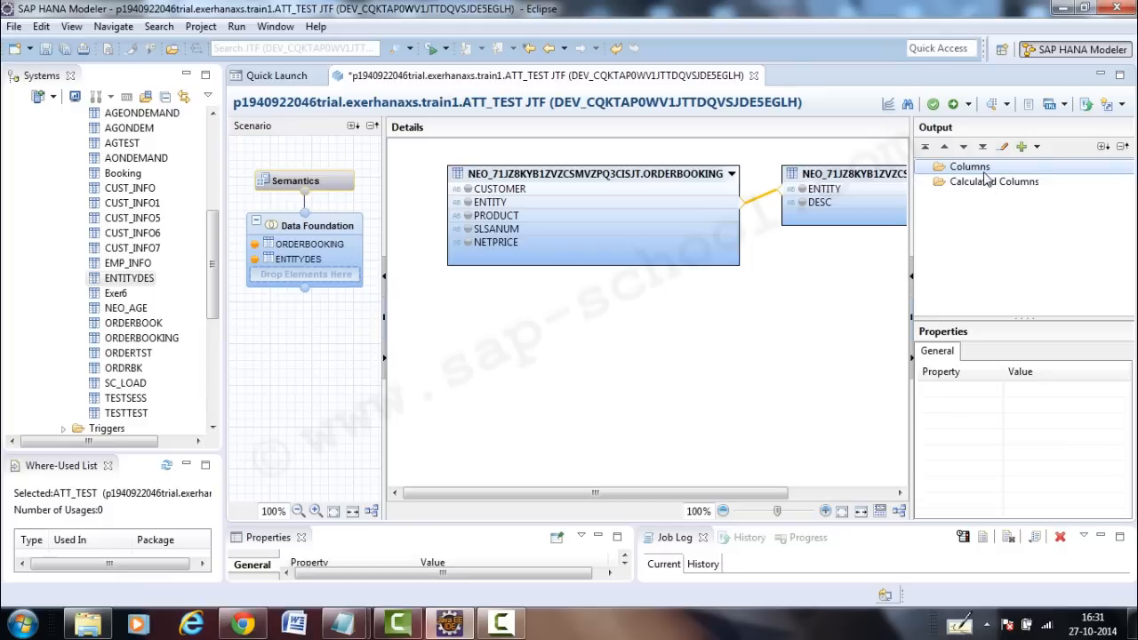
{"action": "left_click", "coordinate": [469, 191]}
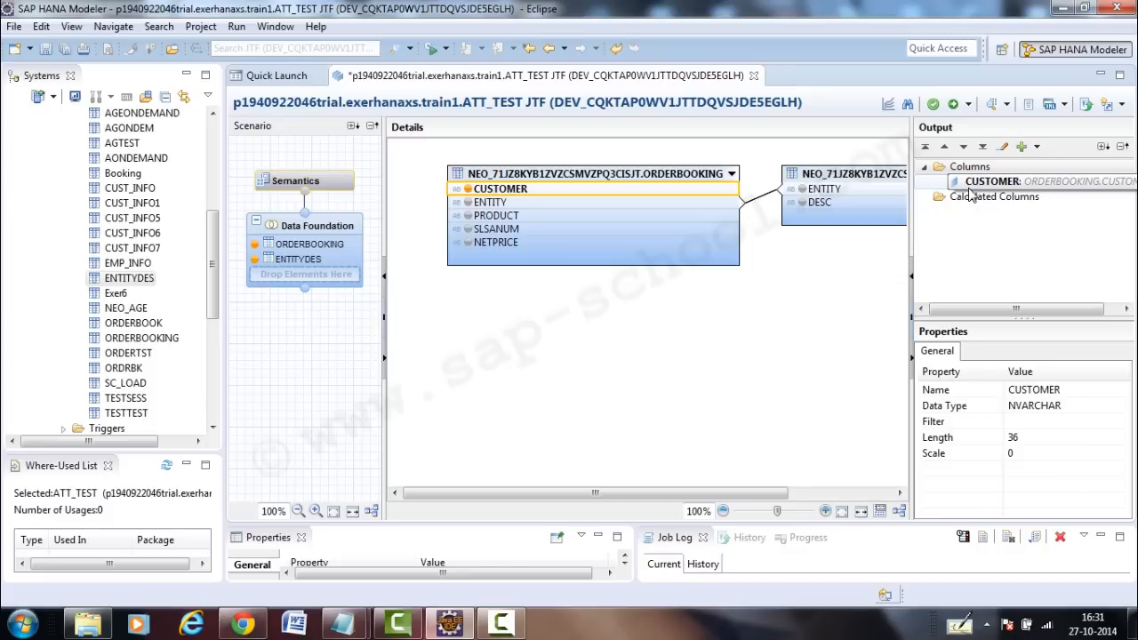
{"action": "left_click", "coordinate": [469, 217]}
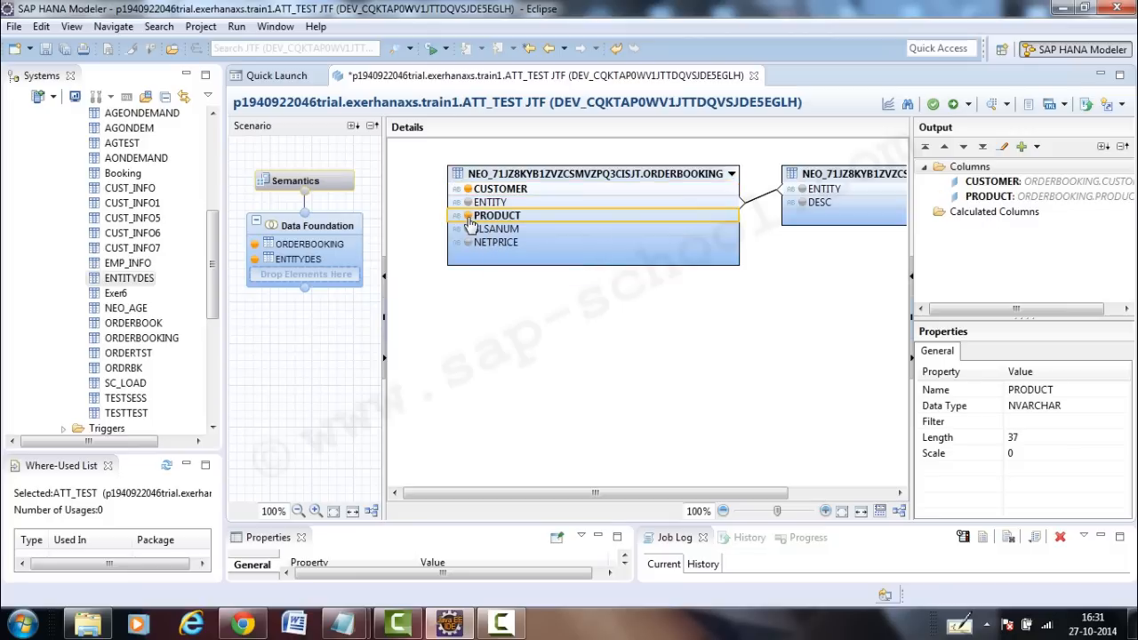
{"action": "left_click", "coordinate": [470, 229]}
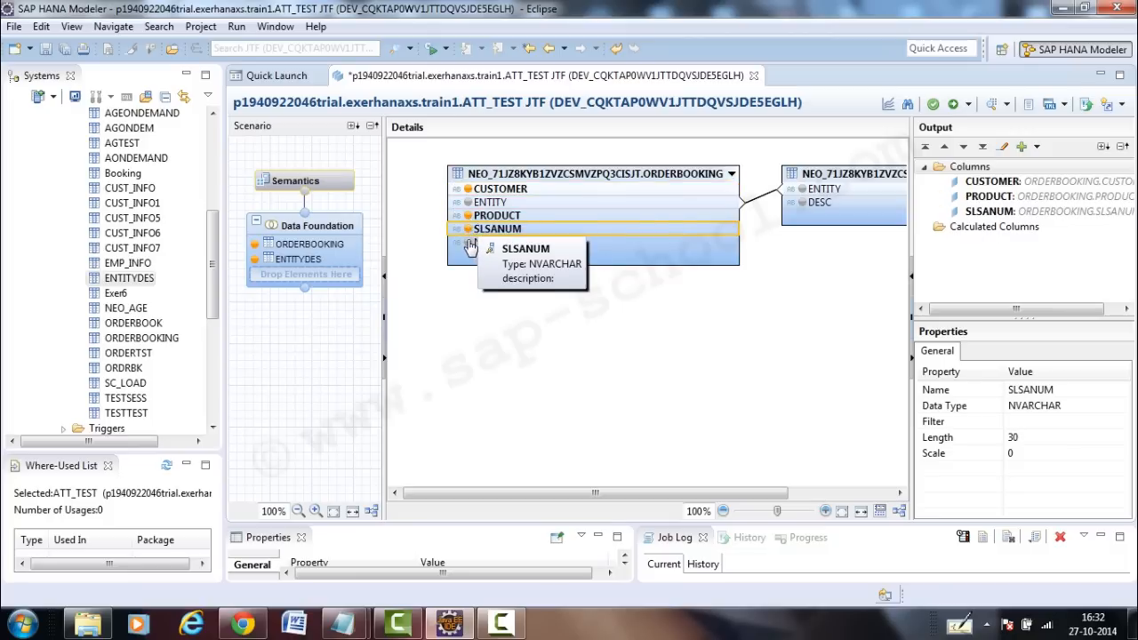
{"action": "left_click", "coordinate": [469, 242]}
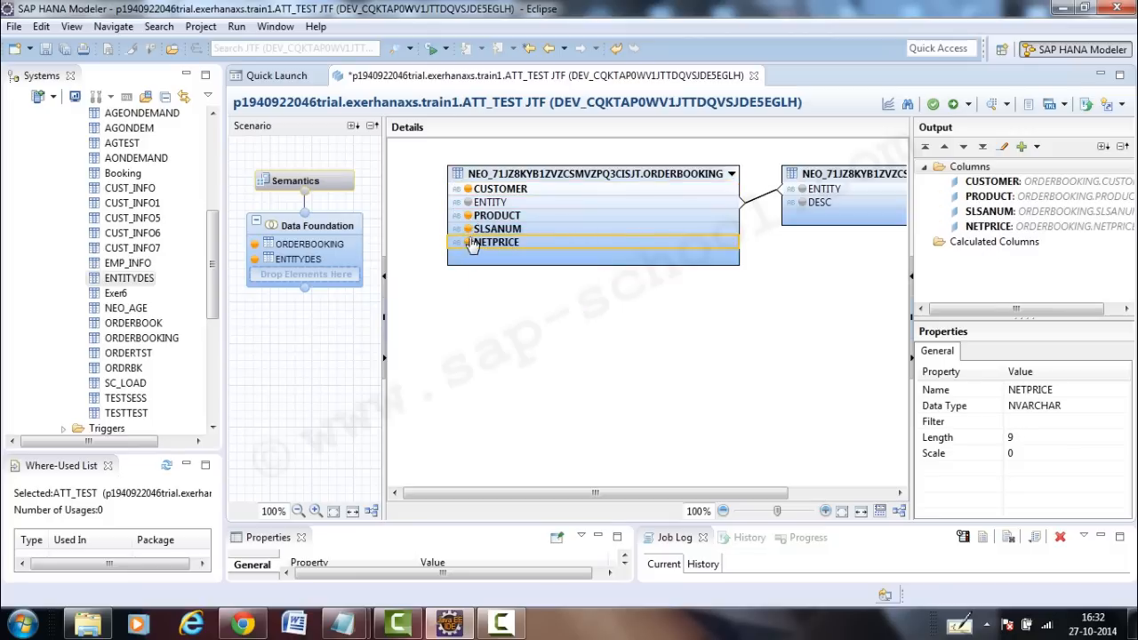
{"action": "left_click", "coordinate": [808, 204]}
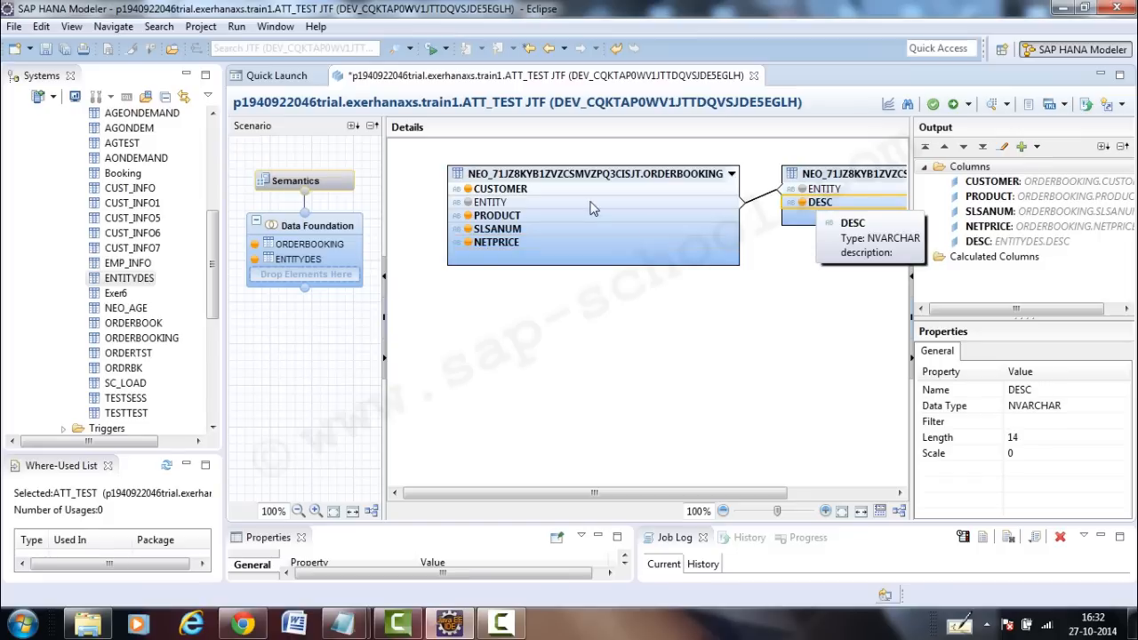
{"action": "left_click", "coordinate": [468, 203]}
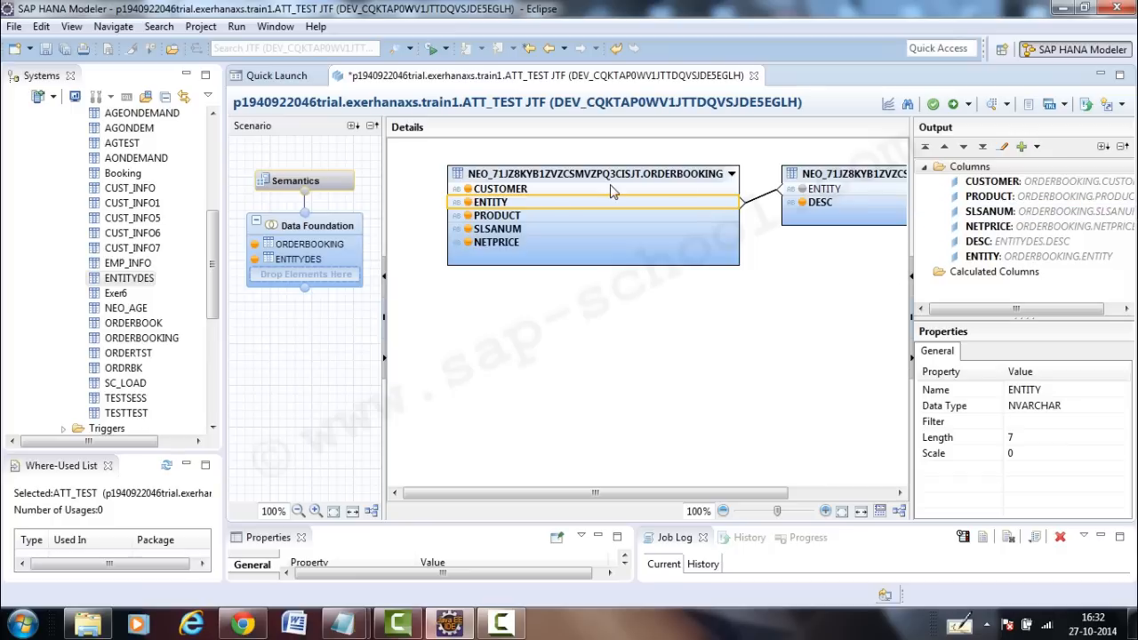
- Make CUSTOMER the key attribute in the Semantics node, and save and activate the ATT_TEST view
{"action": "left_click", "coordinate": [296, 183]}
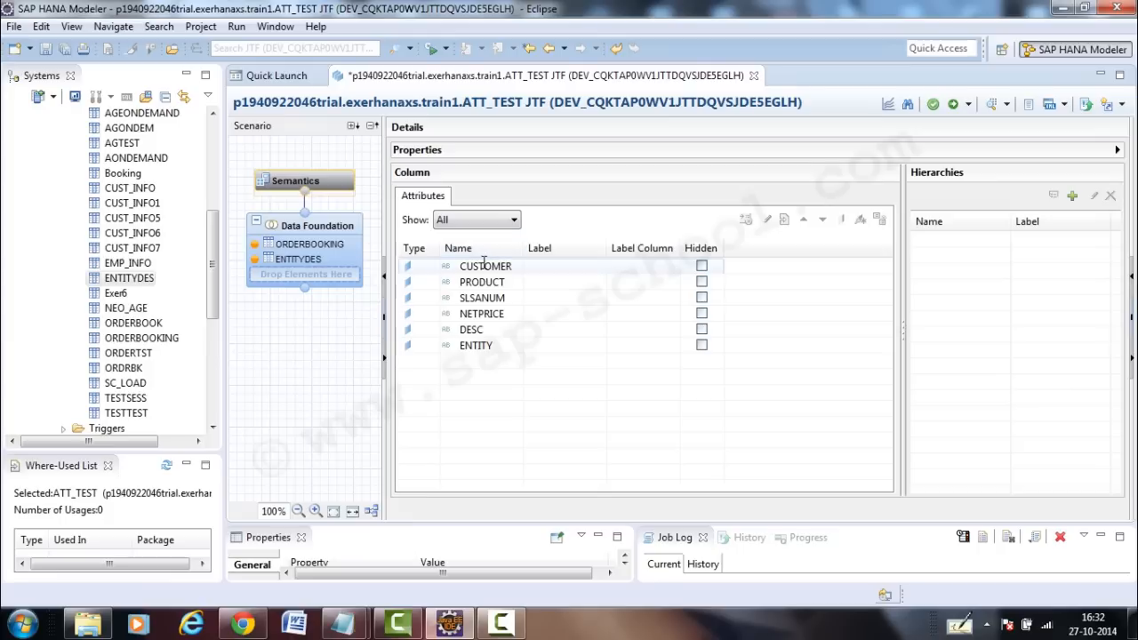
{"action": "left_click", "coordinate": [424, 269]}
{"action": "left_click", "coordinate": [432, 268]}
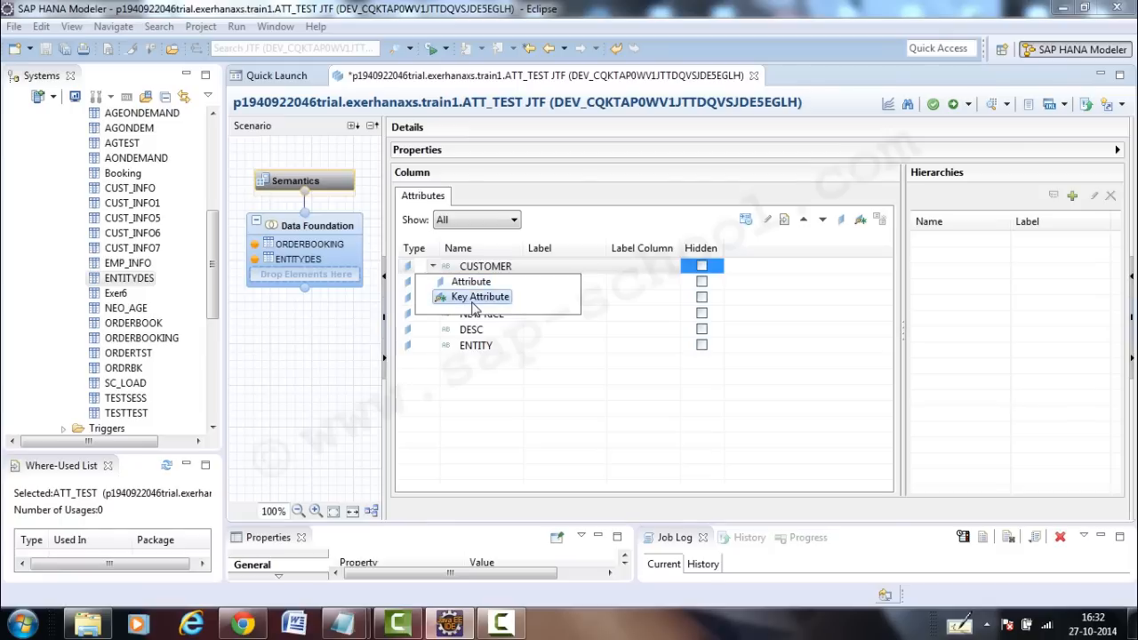
{"action": "left_click", "coordinate": [479, 300]}
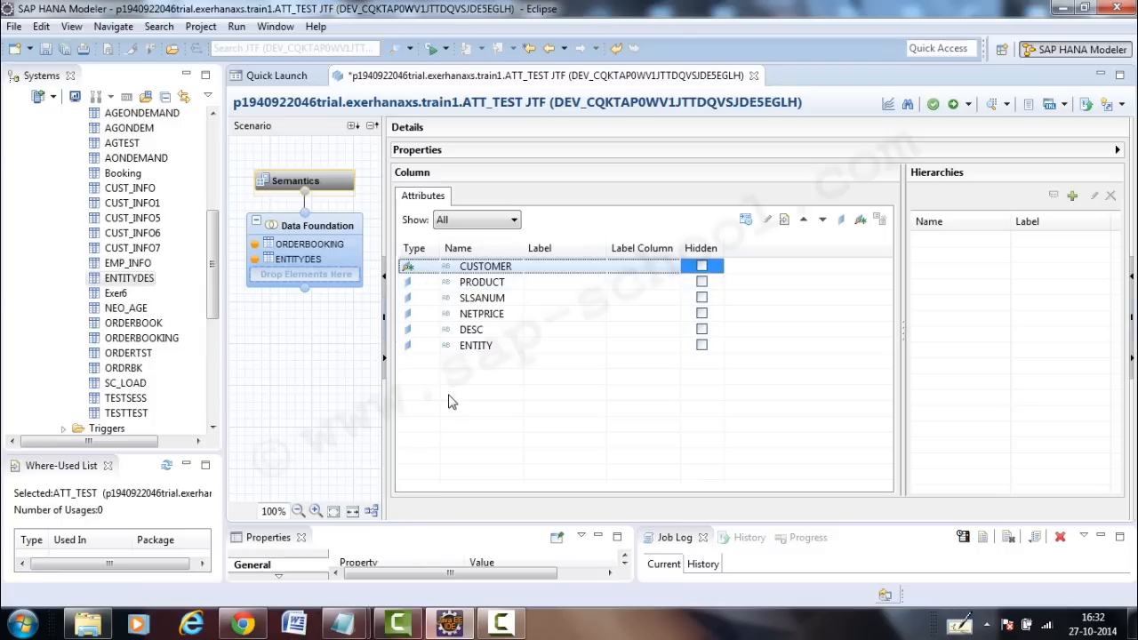
{"action": "left_click", "coordinate": [955, 107]}
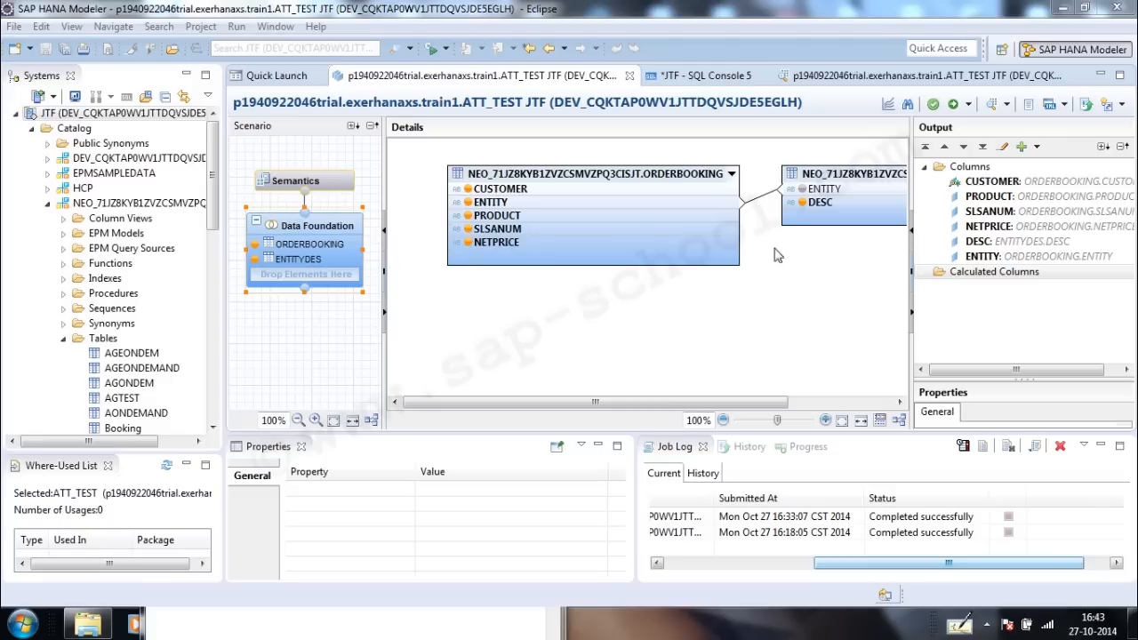
- Preview the raw data of ATT_TEST and widen the DESC column to read the full entity descriptions
{"action": "left_click", "coordinate": [993, 106]}
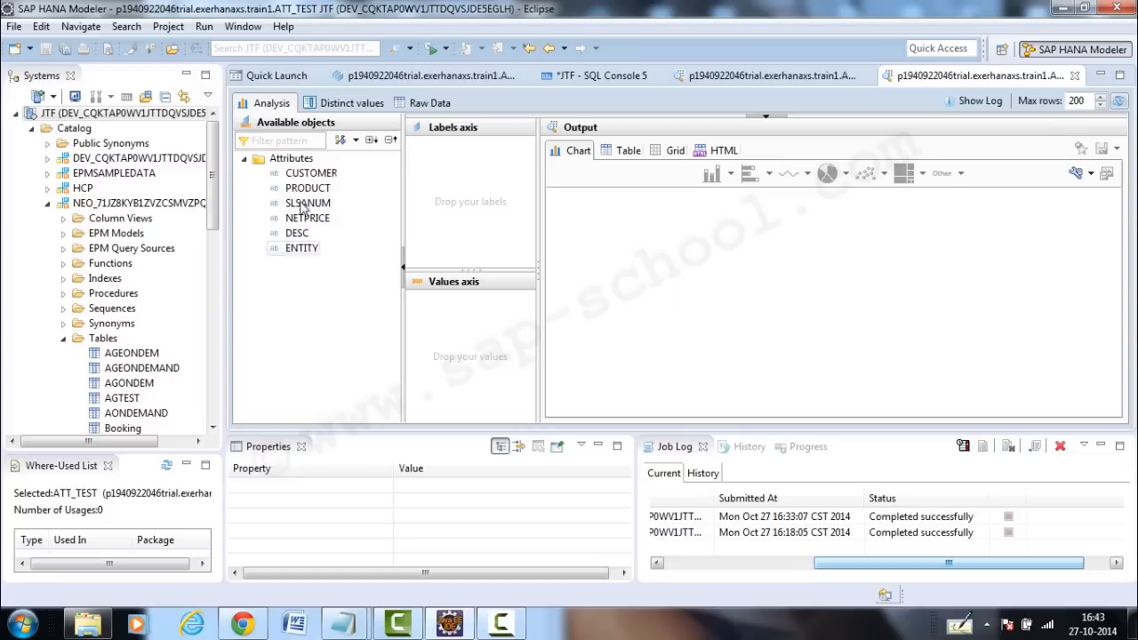
{"action": "left_click", "coordinate": [444, 107]}
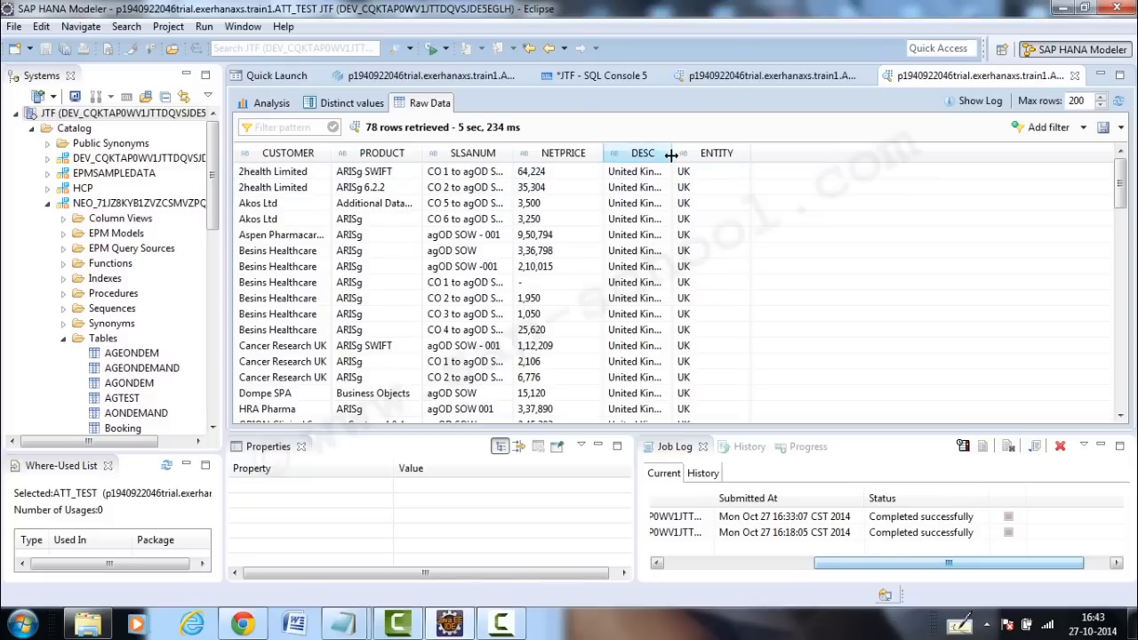
{"action": "left_click_drag", "start_coordinate": [671, 155], "coordinate": [724, 155]}
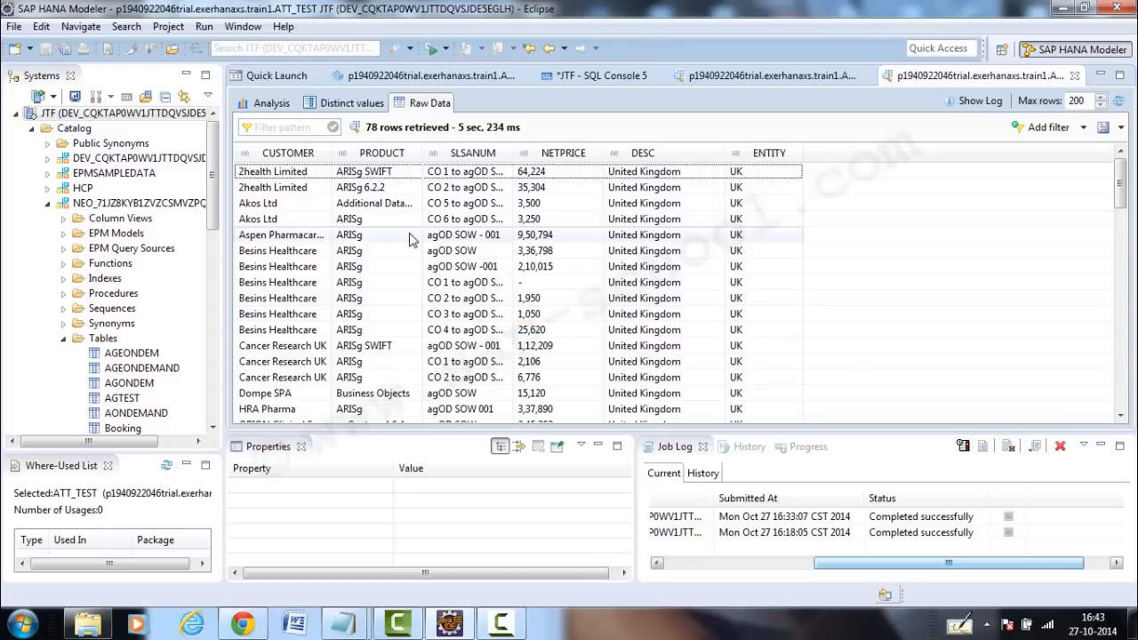
- Analyze the preview data with CUSTOMER on the labels axis and PRODUCT on the values axis, displayed as a pie chart
{"action": "left_click", "coordinate": [270, 107]}
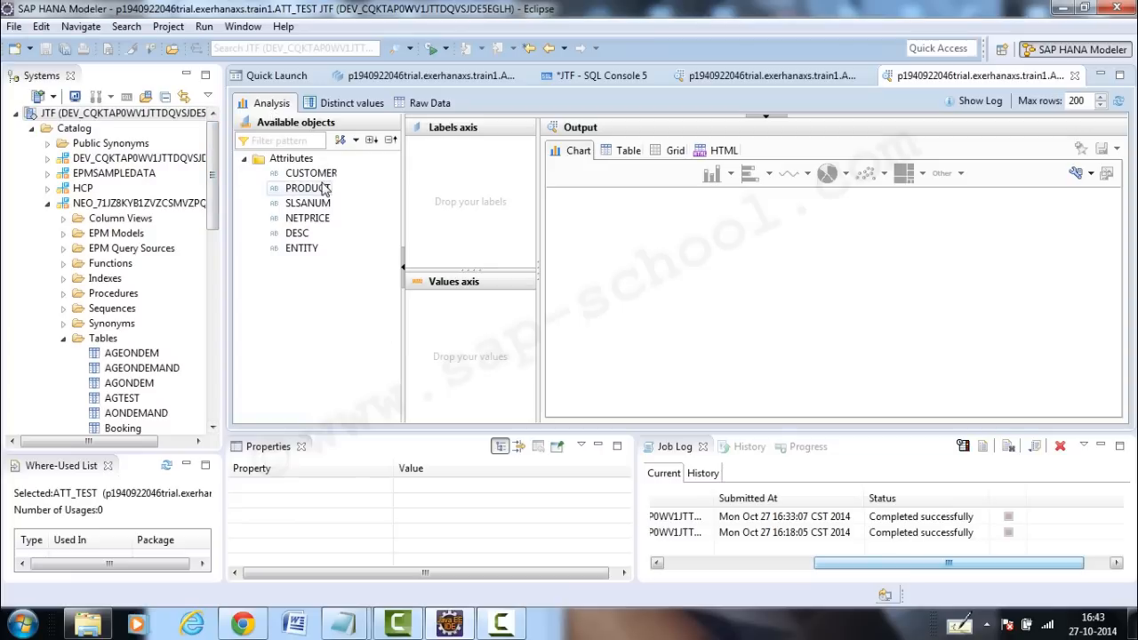
{"action": "left_click_drag", "start_coordinate": [324, 172], "coordinate": [462, 175]}
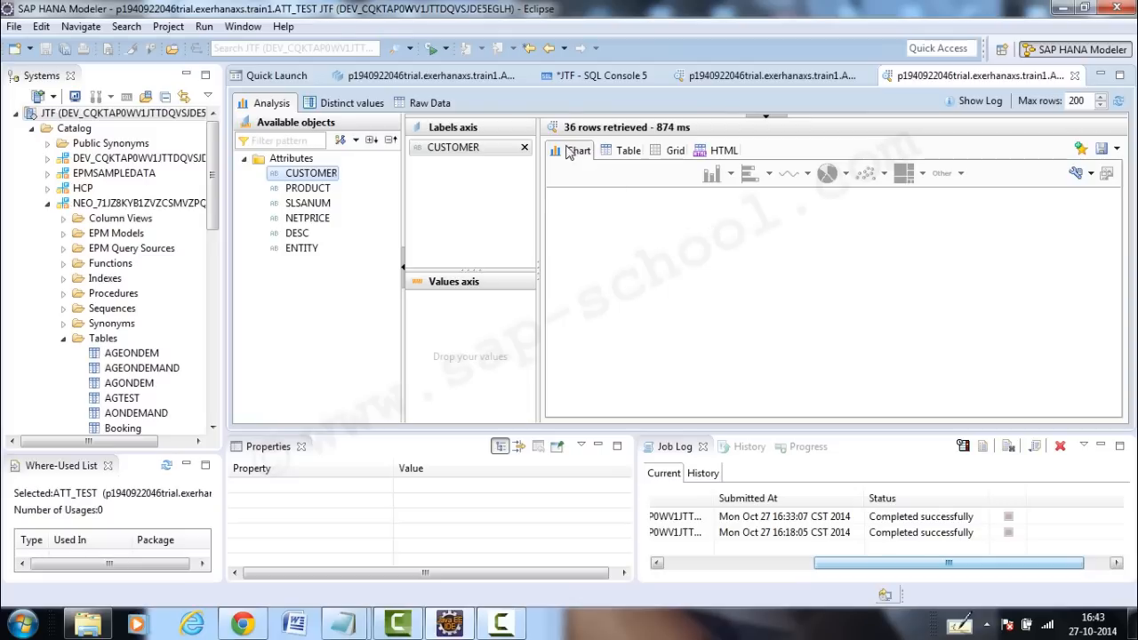
{"action": "left_click_drag", "start_coordinate": [308, 188], "coordinate": [491, 362]}
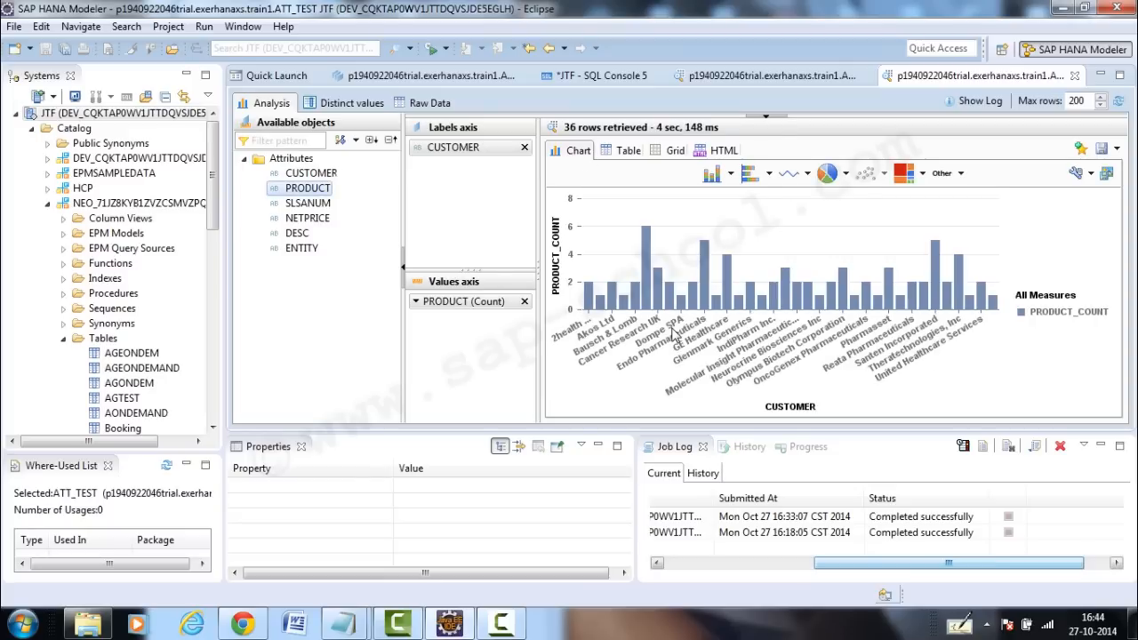
{"action": "left_click", "coordinate": [846, 174]}
{"action": "left_click", "coordinate": [849, 202]}
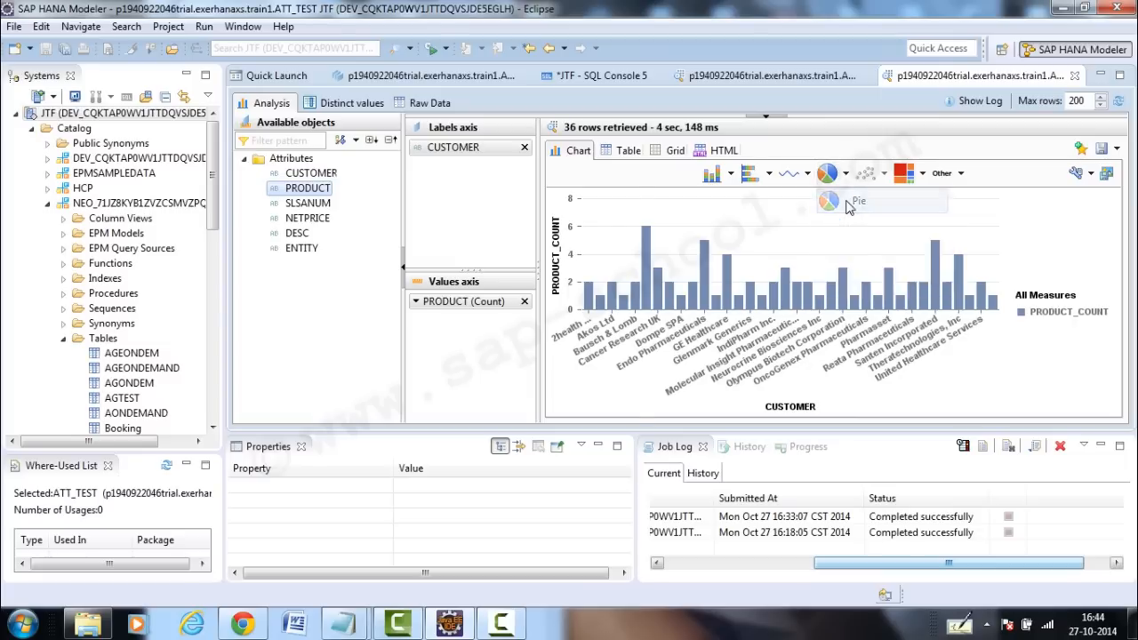
{"action": "mouse_move", "coordinate": [811, 265]}
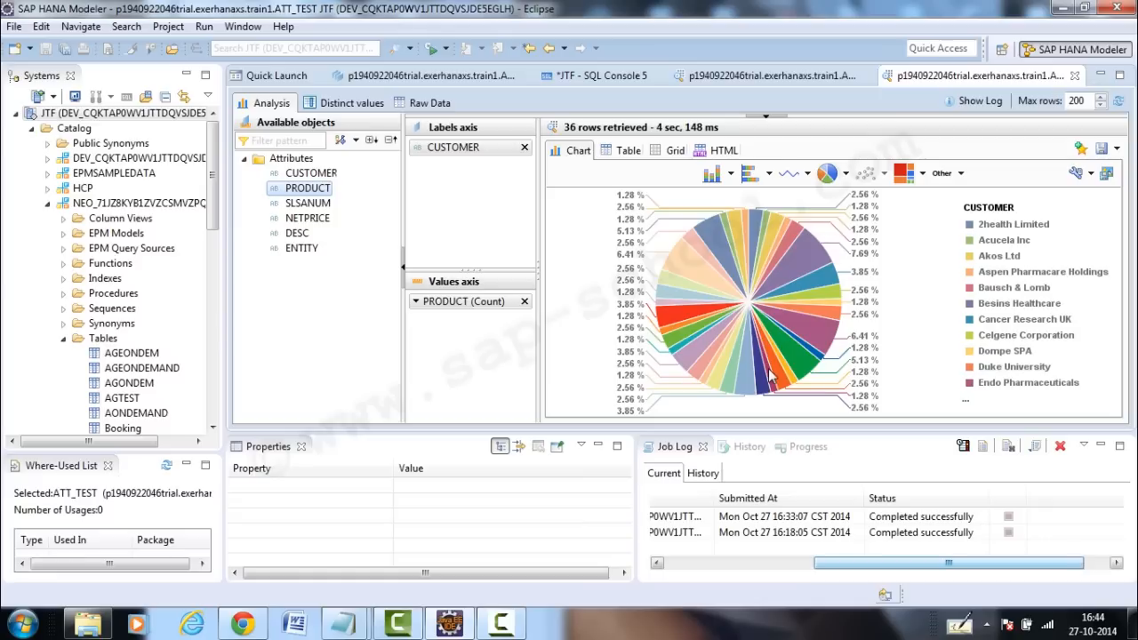
{"action": "mouse_move", "coordinate": [770, 377]}
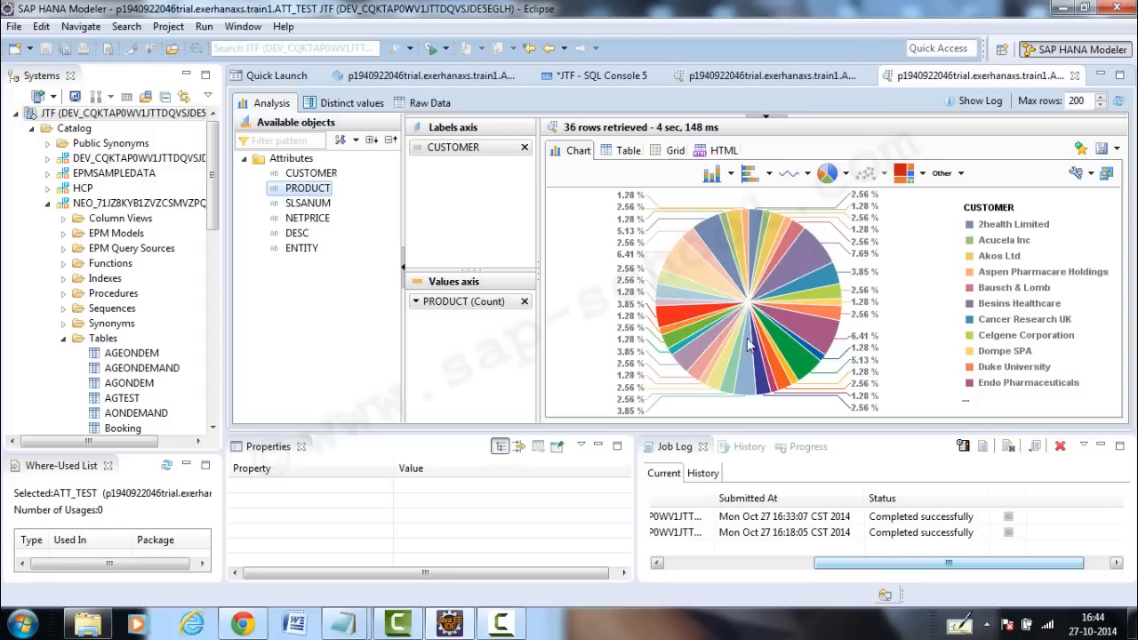
- Start a new calculated column in the ATT_TEST editor with name and label Netprice*1000 and data type DECIMAL
{"action": "left_click", "coordinate": [723, 76]}
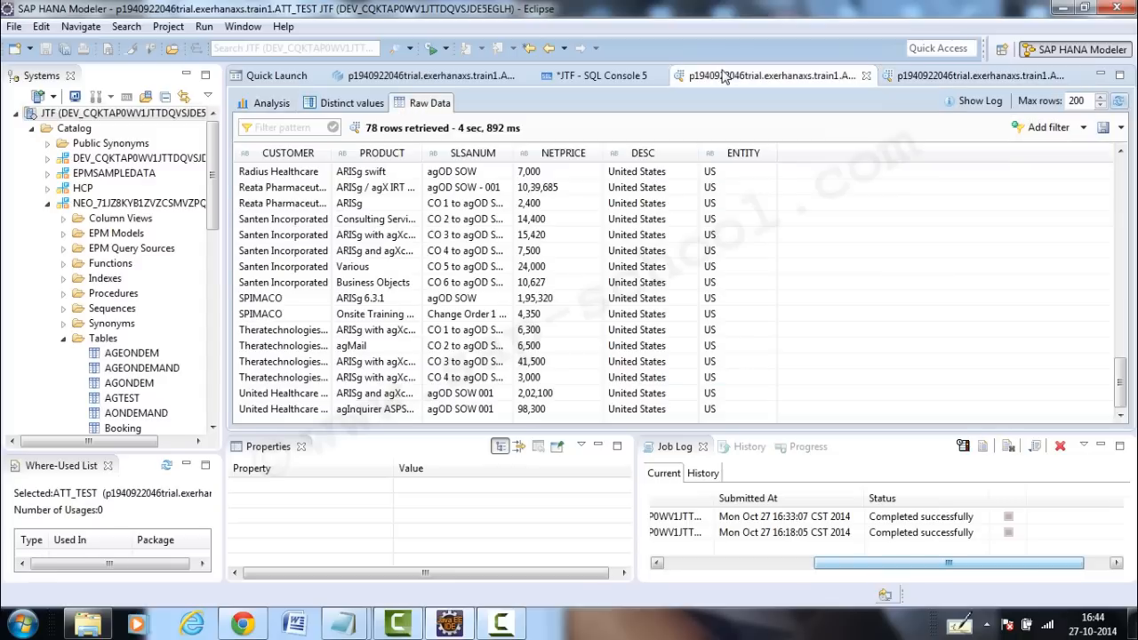
{"action": "left_click", "coordinate": [447, 78]}
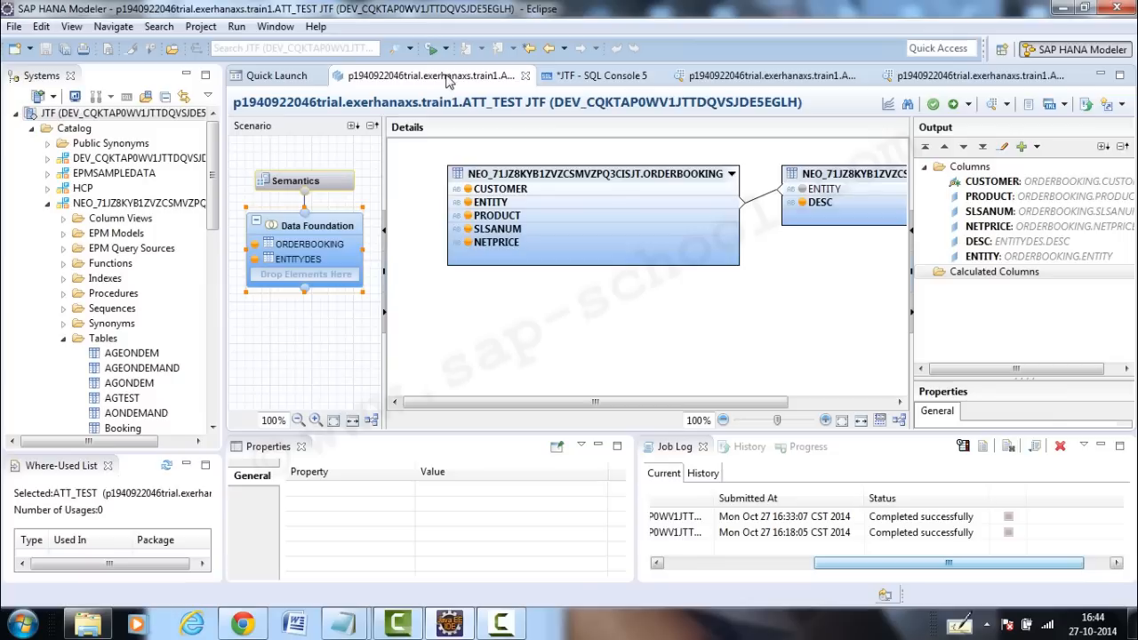
{"action": "right_click", "coordinate": [964, 273]}
{"action": "left_click", "coordinate": [991, 287]}
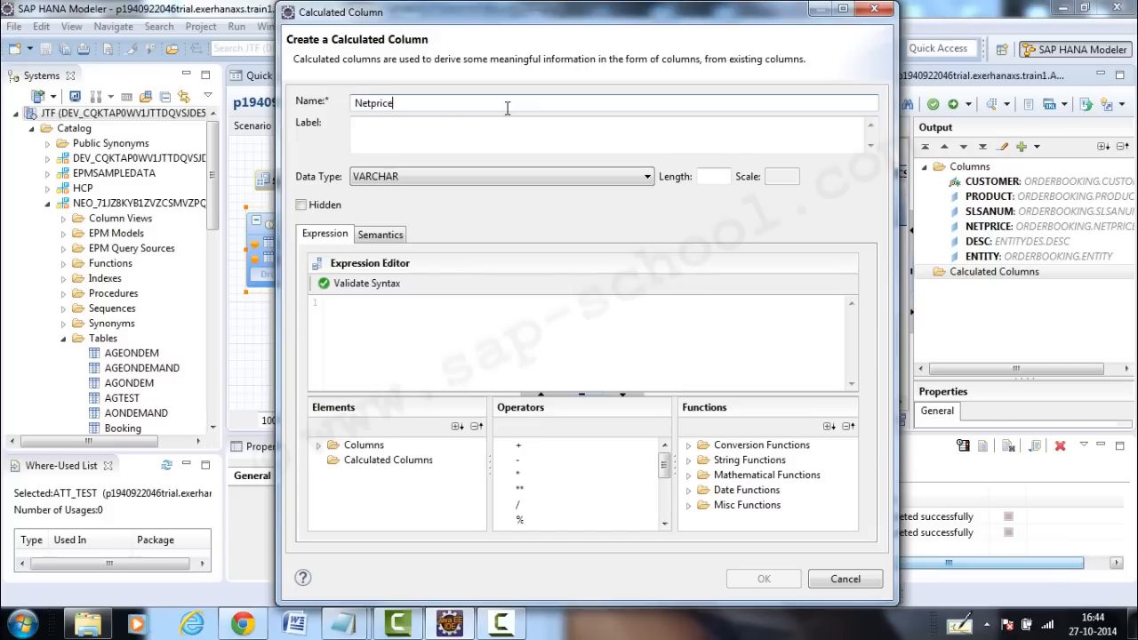
{"action": "type", "text": "*"}
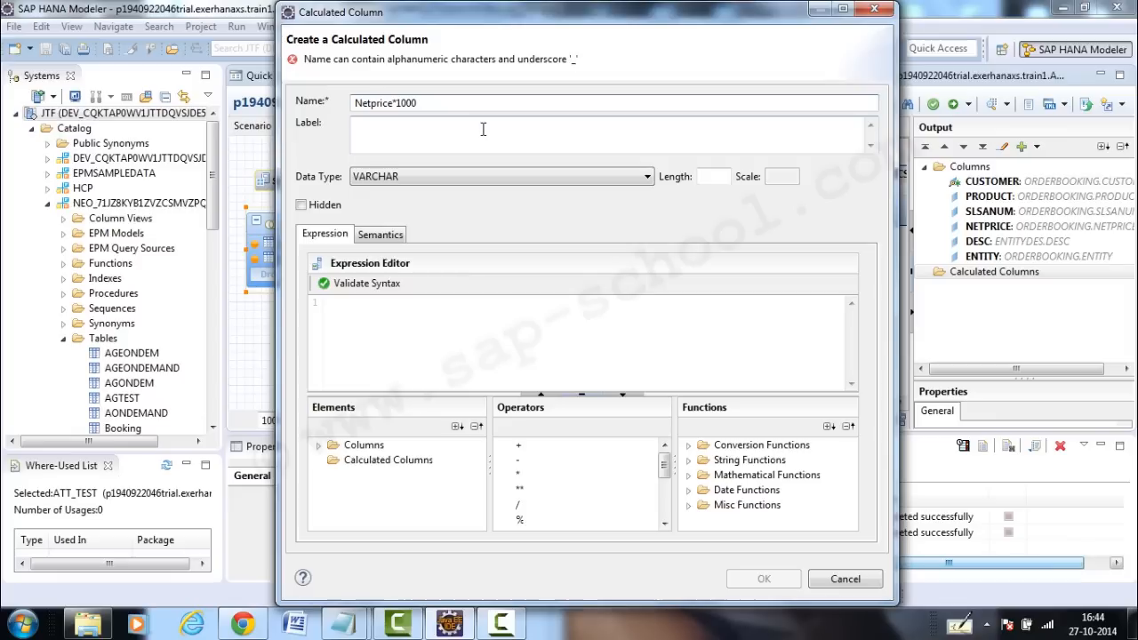
{"action": "left_click", "coordinate": [483, 129]}
{"action": "left_click", "coordinate": [457, 178]}
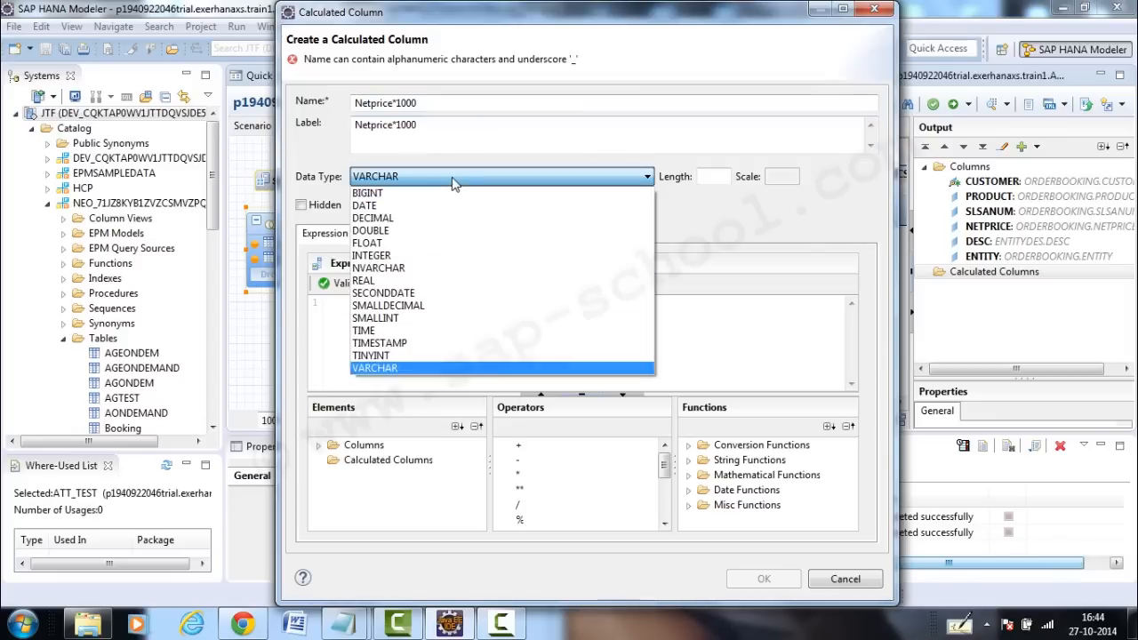
{"action": "left_click", "coordinate": [430, 219]}
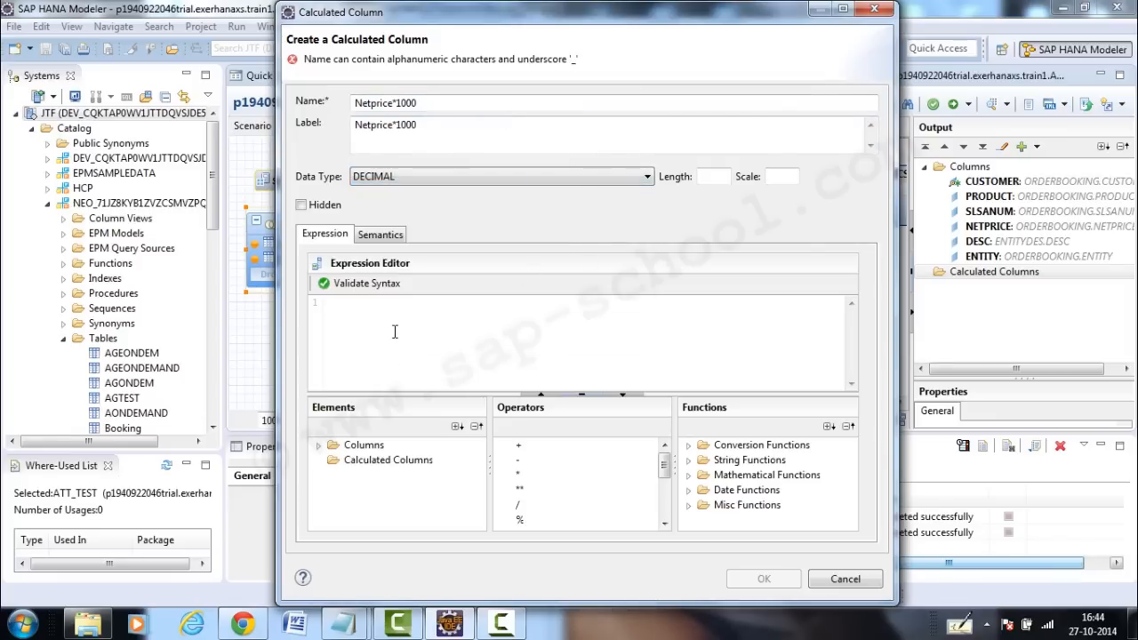
- Enter the expression "NETPRICE" +'1000' for the calculated column and validate its syntax
{"action": "left_click", "coordinate": [320, 446]}
{"action": "mouse_move", "coordinate": [482, 466]}
{"action": "left_mouse_down"}
{"action": "mouse_move", "coordinate": [486, 496]}
{"action": "mouse_move", "coordinate": [485, 480]}
{"action": "left_mouse_up"}
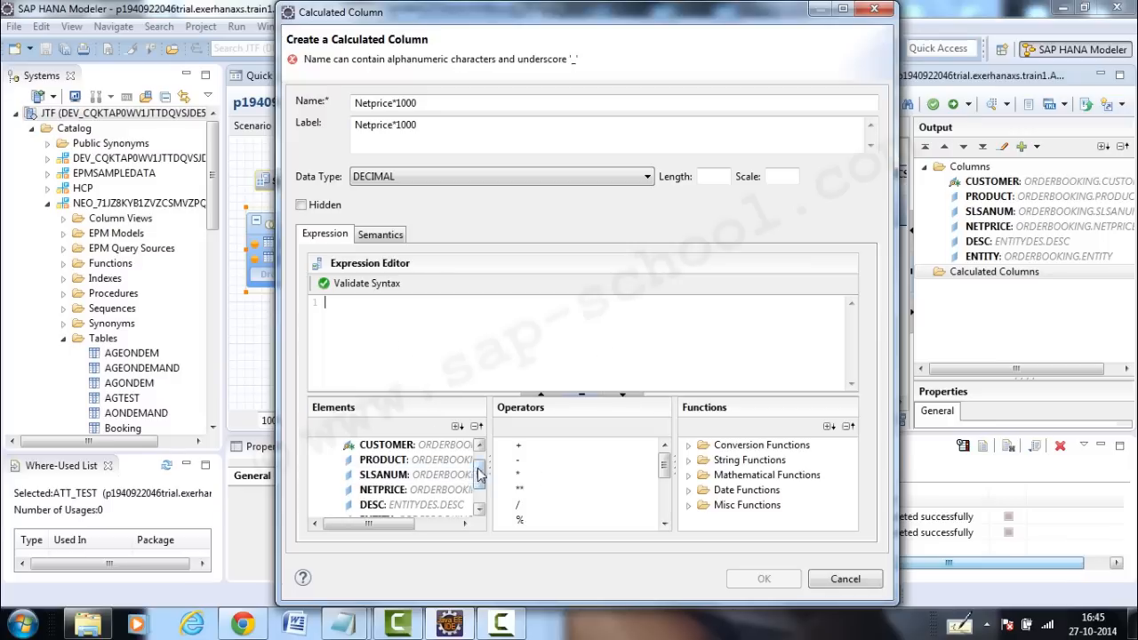
{"action": "double_click", "coordinate": [388, 491]}
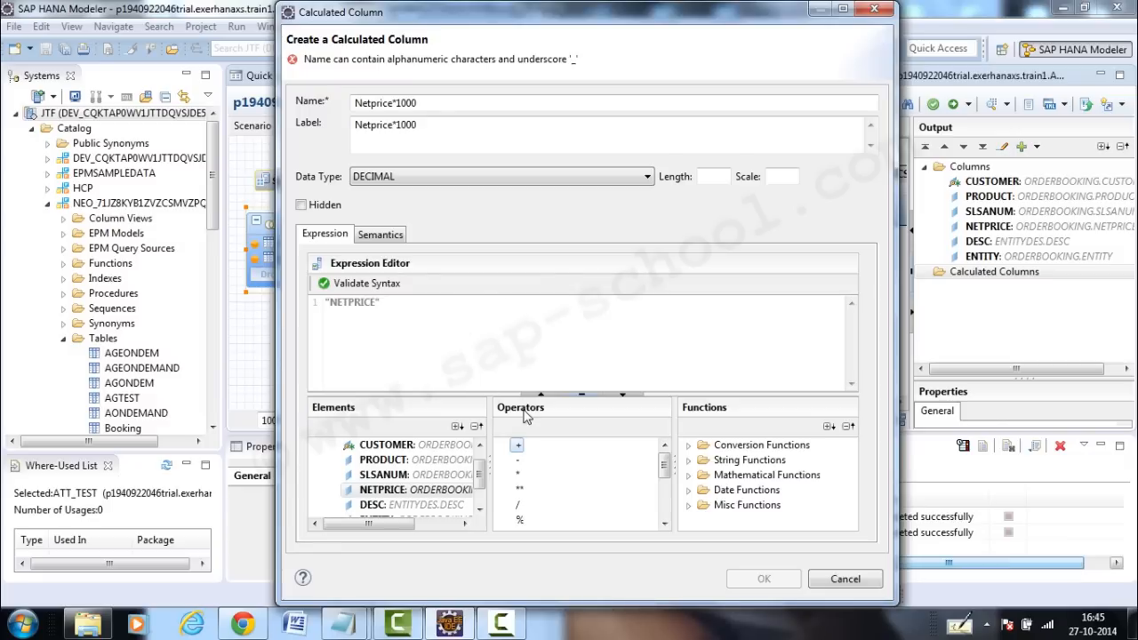
{"action": "left_click", "coordinate": [419, 311]}
{"action": "left_click", "coordinate": [362, 283]}
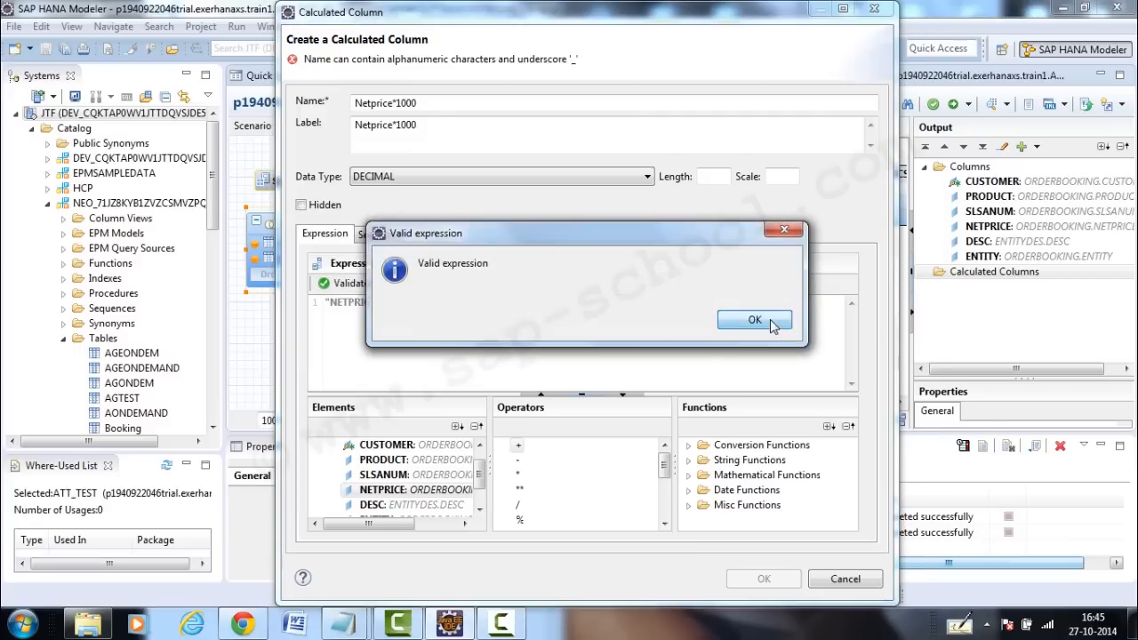
{"action": "left_click", "coordinate": [754, 320]}
- Set the calculated column's length to 20 and scale to 2, and create it with name and label Netprice1000
{"action": "left_click", "coordinate": [716, 178]}
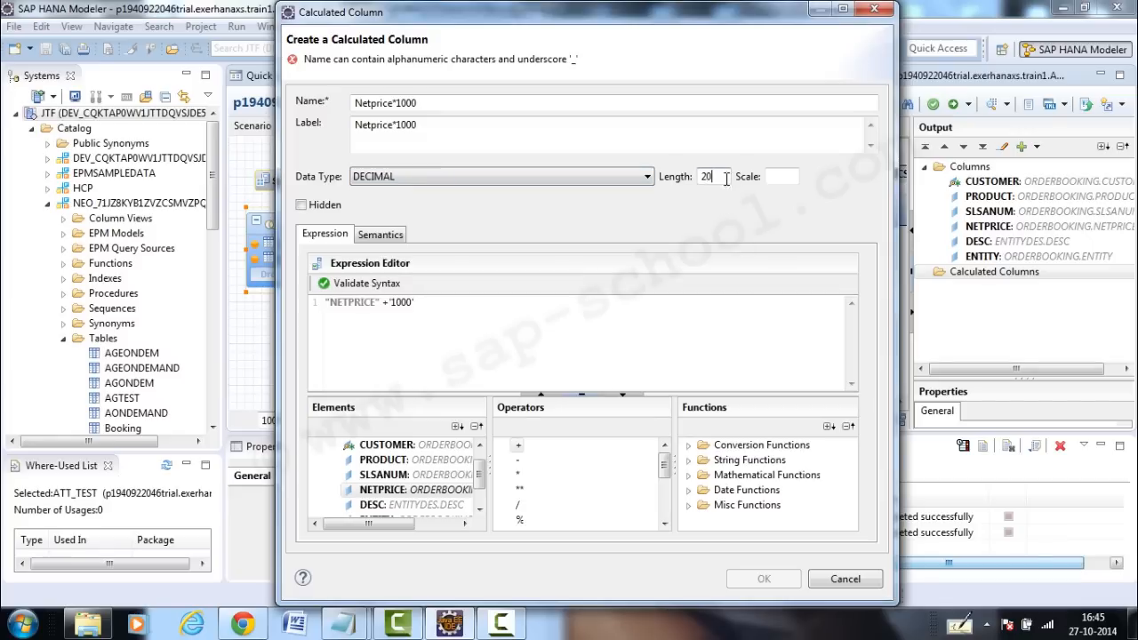
{"action": "left_click", "coordinate": [774, 176]}
{"action": "left_click", "coordinate": [399, 103]}
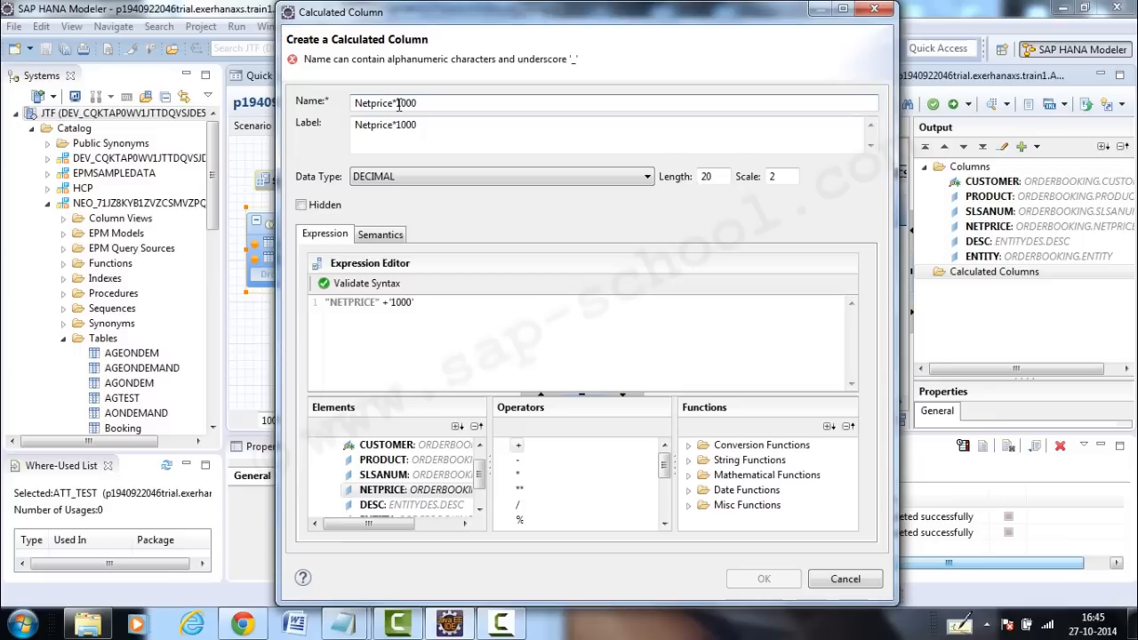
{"action": "key", "text": "BackSpace"}
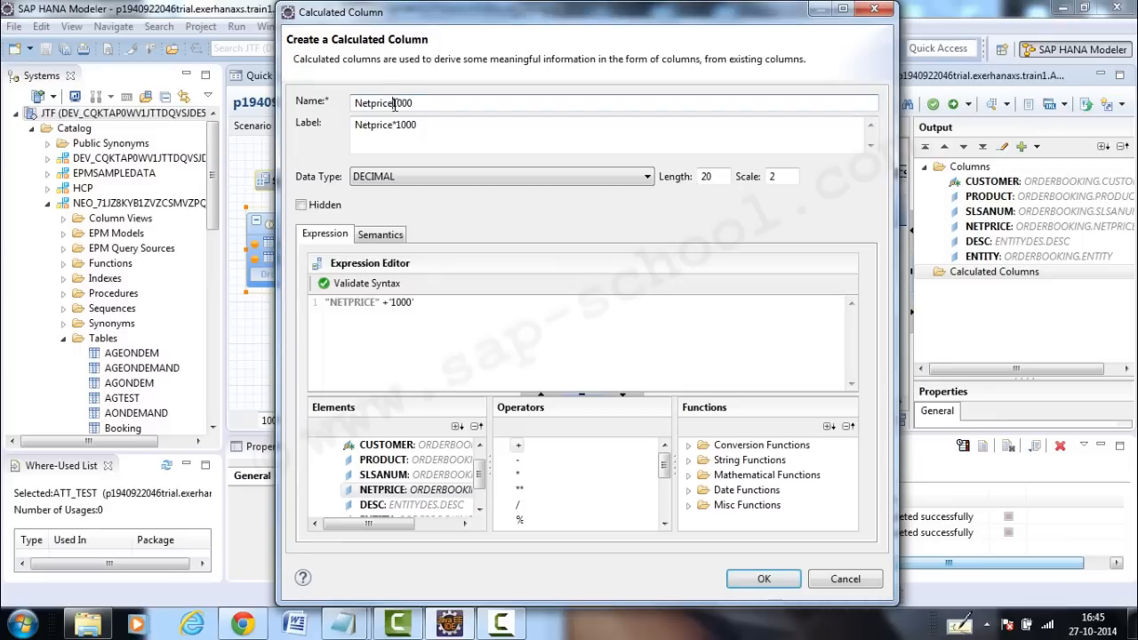
{"action": "left_click", "coordinate": [397, 124]}
{"action": "key", "text": "BackSpace"}
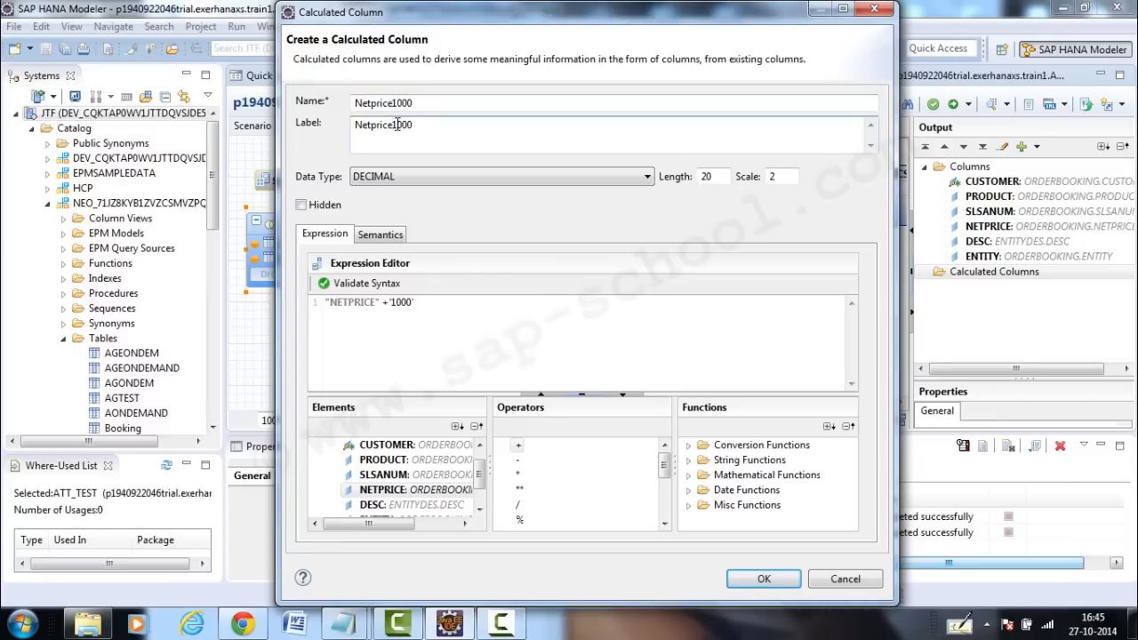
{"action": "left_click", "coordinate": [763, 578]}
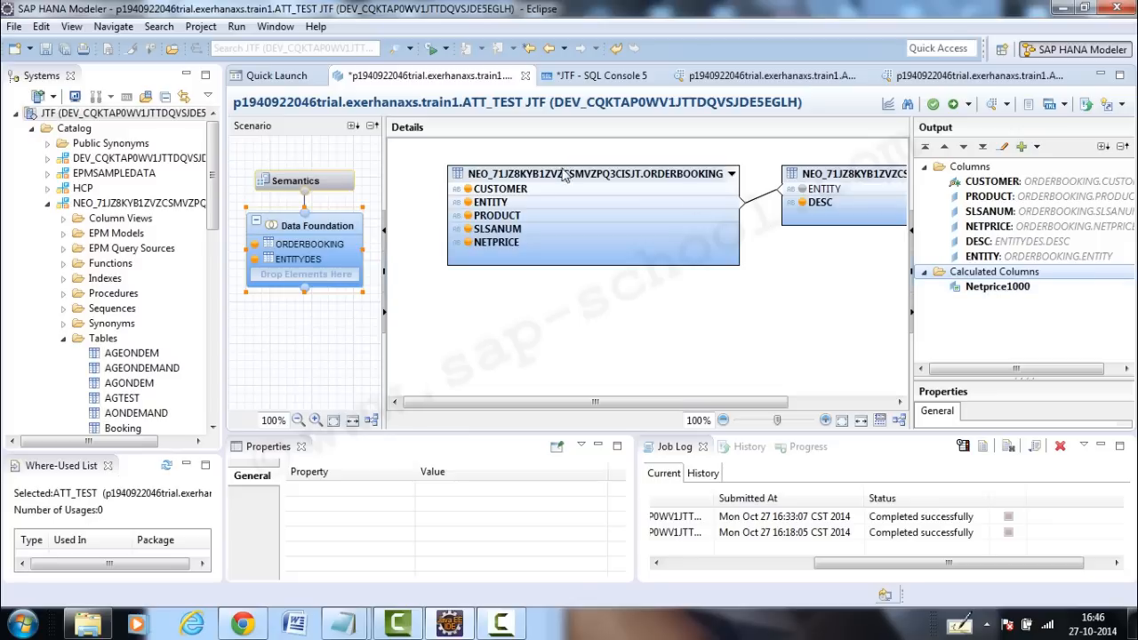
- Examine the attribute types of the ENTITY and Netprice1000 columns in the ATT_TEST semantics
{"action": "left_click", "coordinate": [292, 182]}
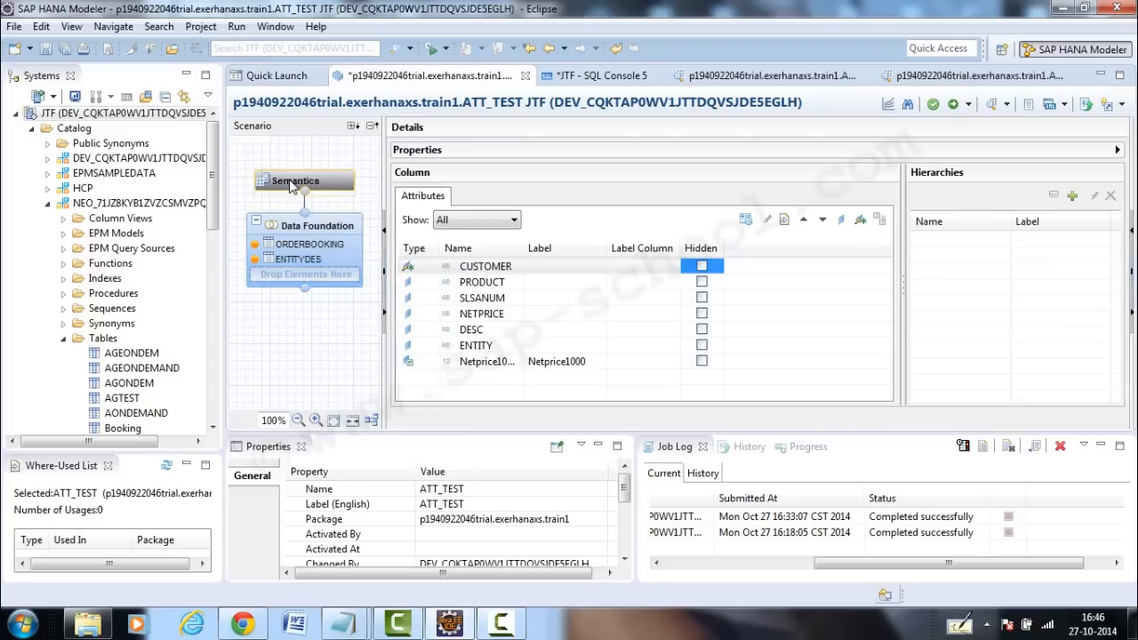
{"action": "left_click", "coordinate": [409, 361]}
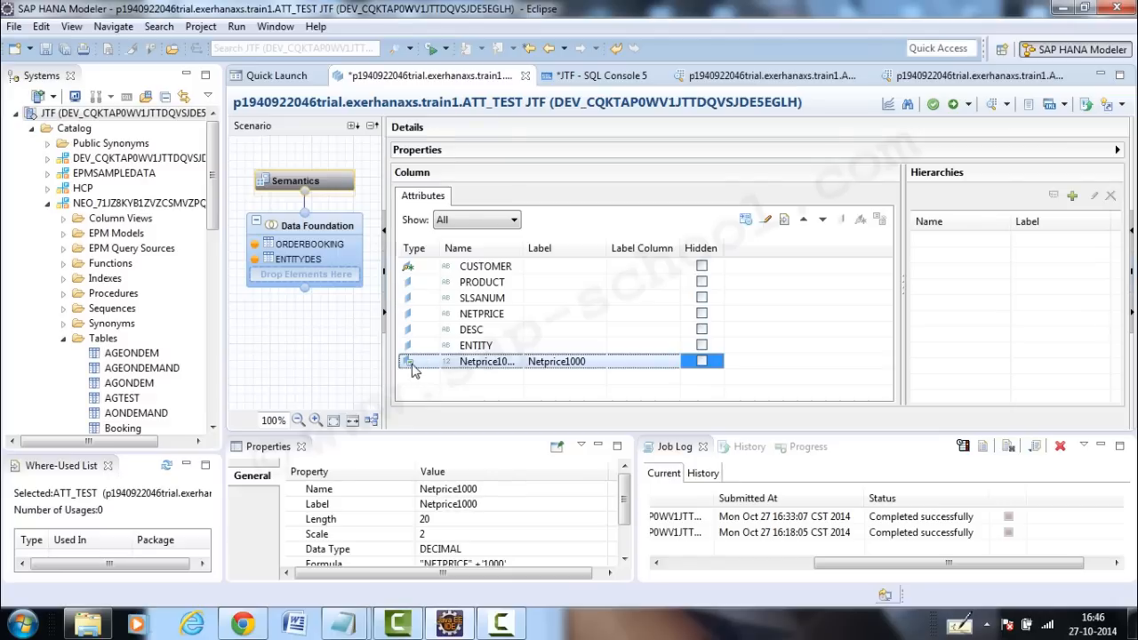
{"action": "left_click", "coordinate": [431, 347]}
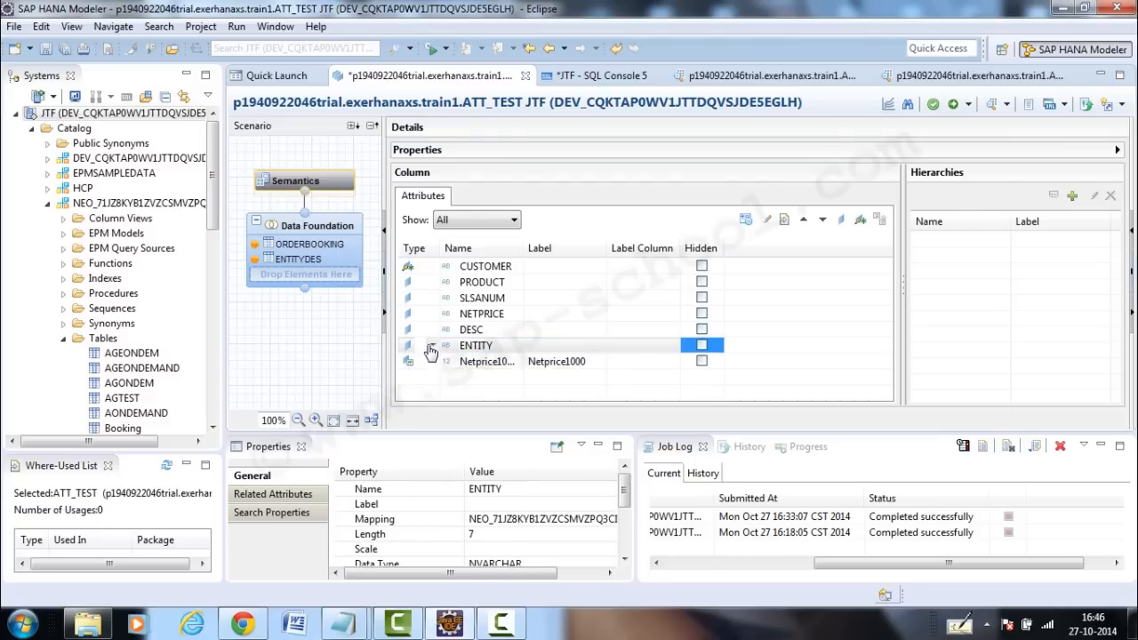
{"action": "left_click", "coordinate": [433, 347]}
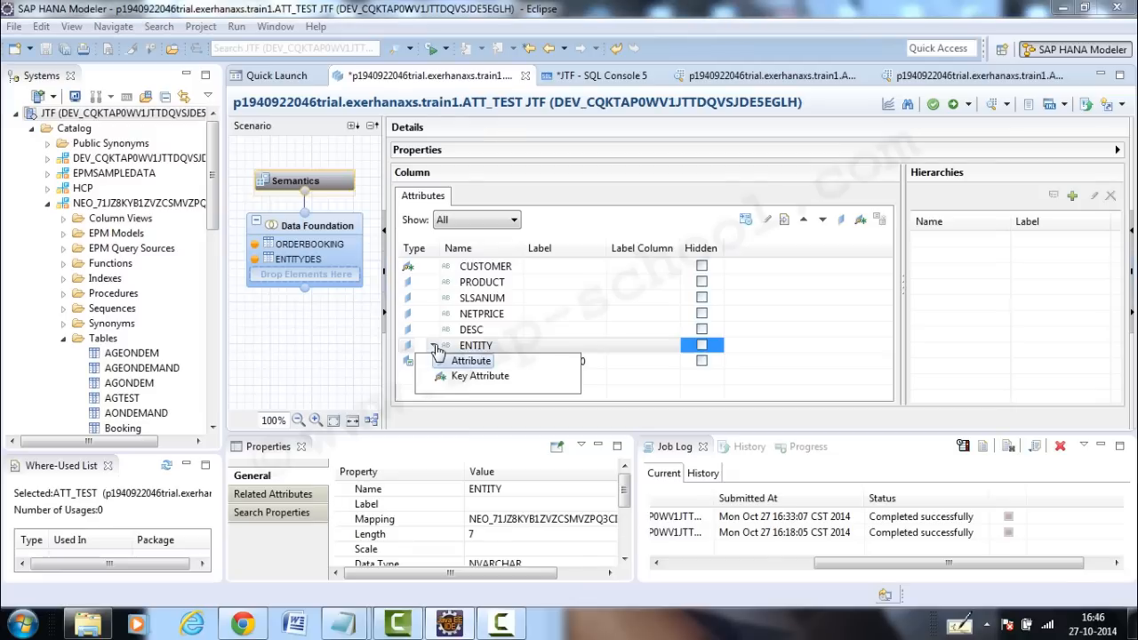
{"action": "left_click", "coordinate": [410, 363]}
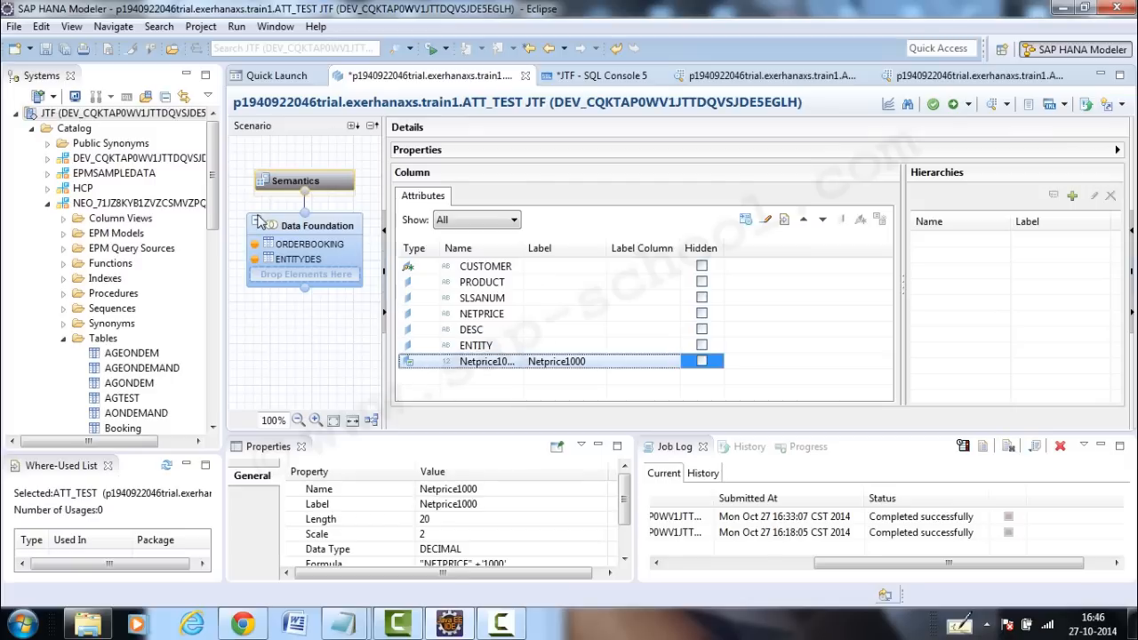
- Activate ATT_TEST and preview its data, checking the NETPRICE1000 column in both the raw data and the analysis
{"action": "left_click", "coordinate": [951, 105]}
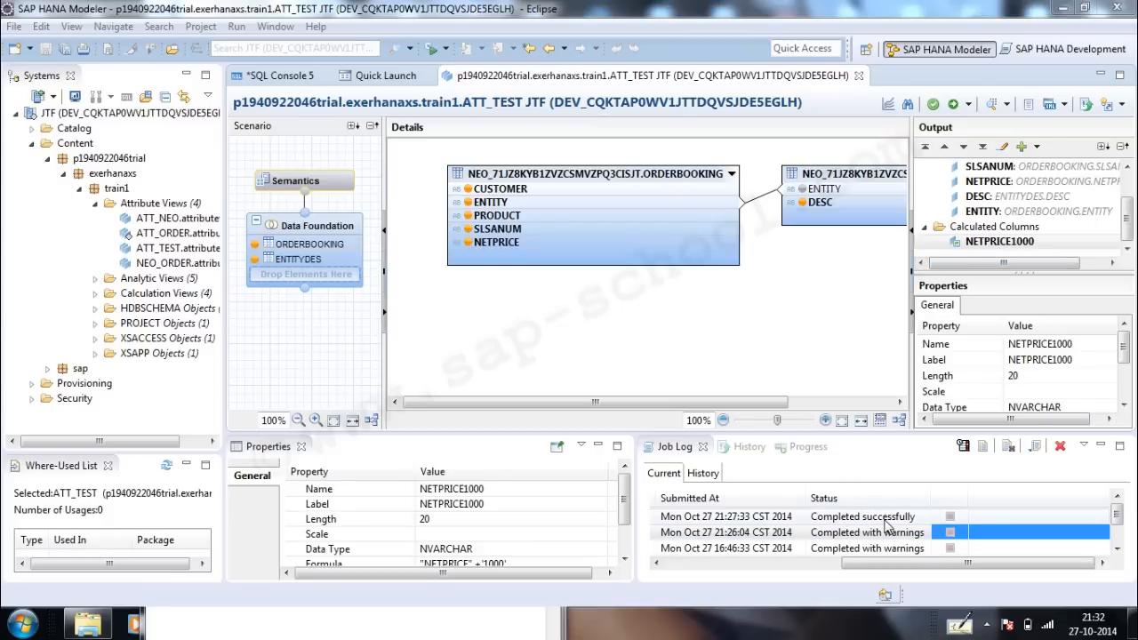
{"action": "left_click", "coordinate": [993, 106]}
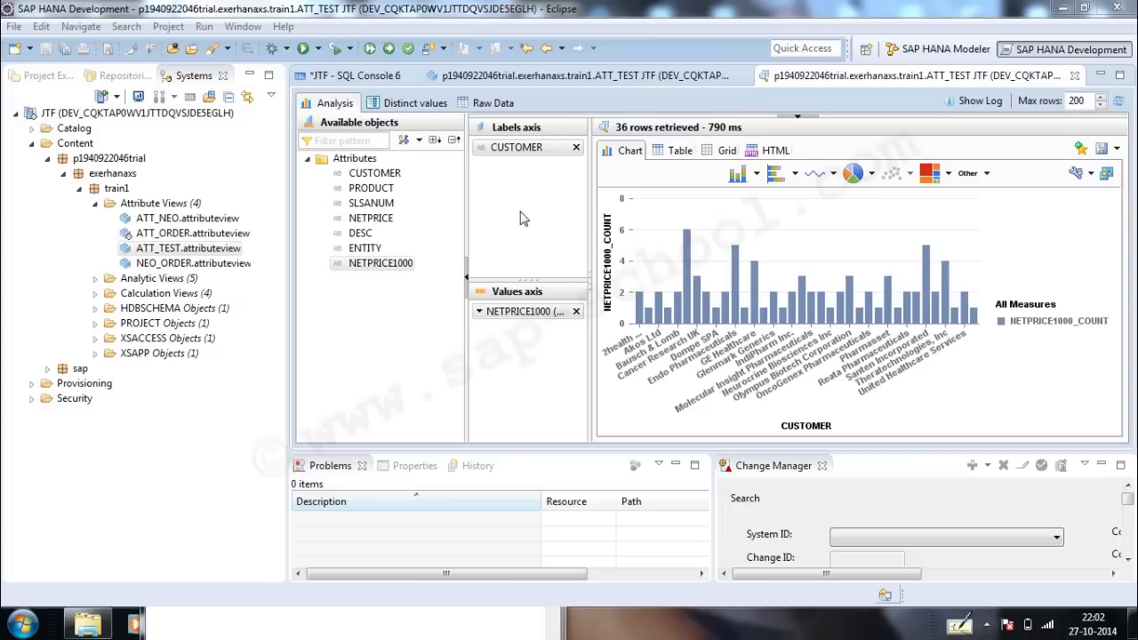
{"action": "left_click", "coordinate": [480, 104]}
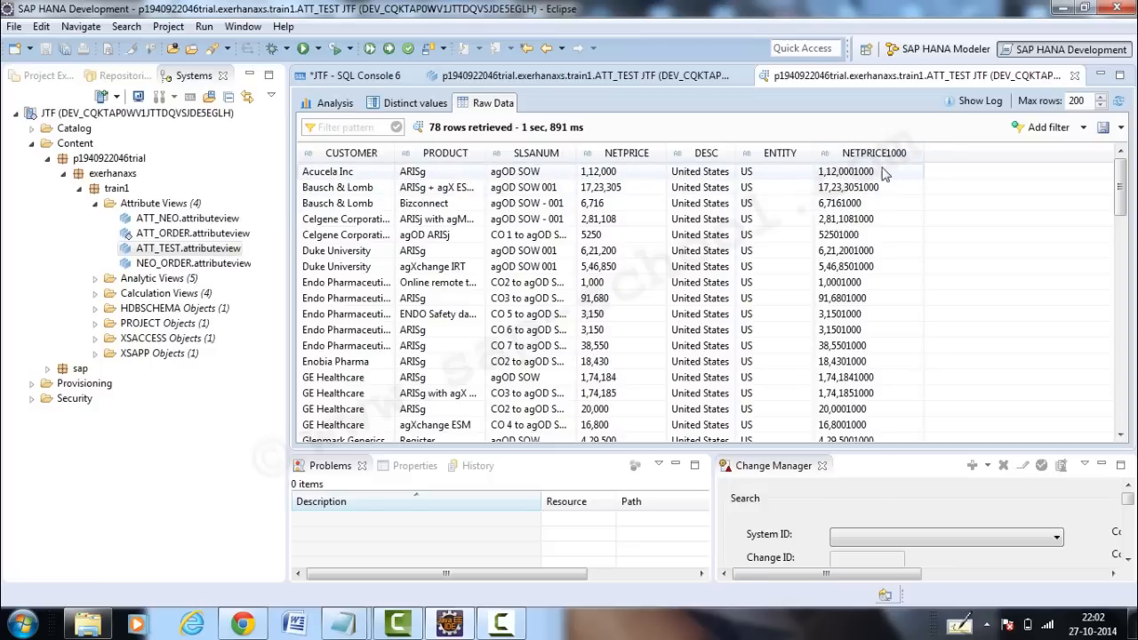
{"action": "left_click", "coordinate": [330, 103]}
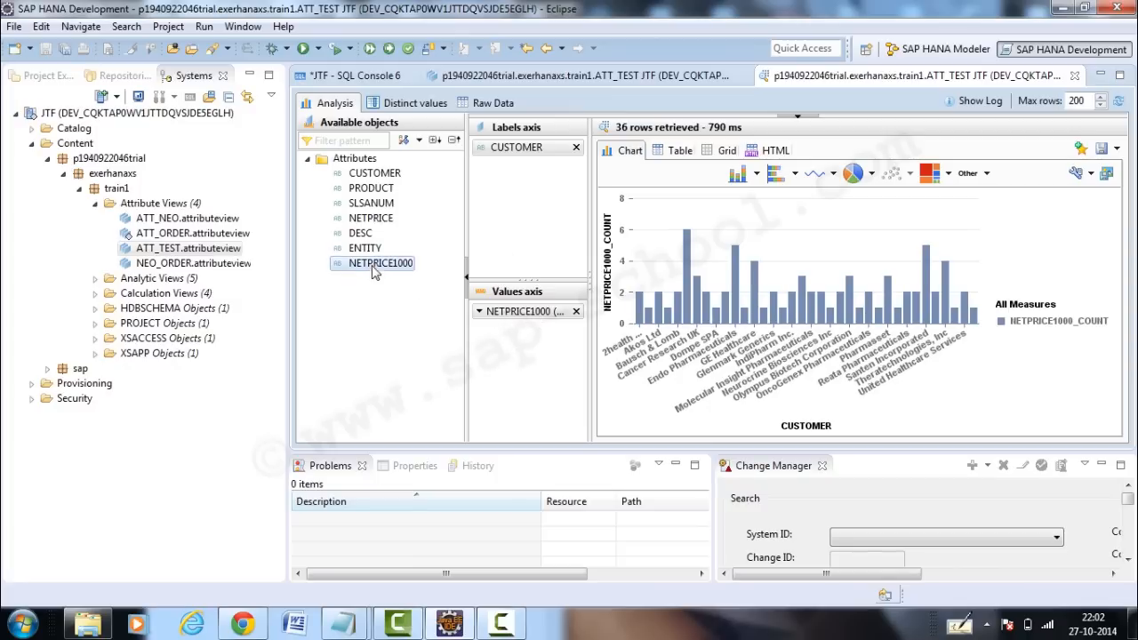
{"action": "mouse_move", "coordinate": [370, 265]}
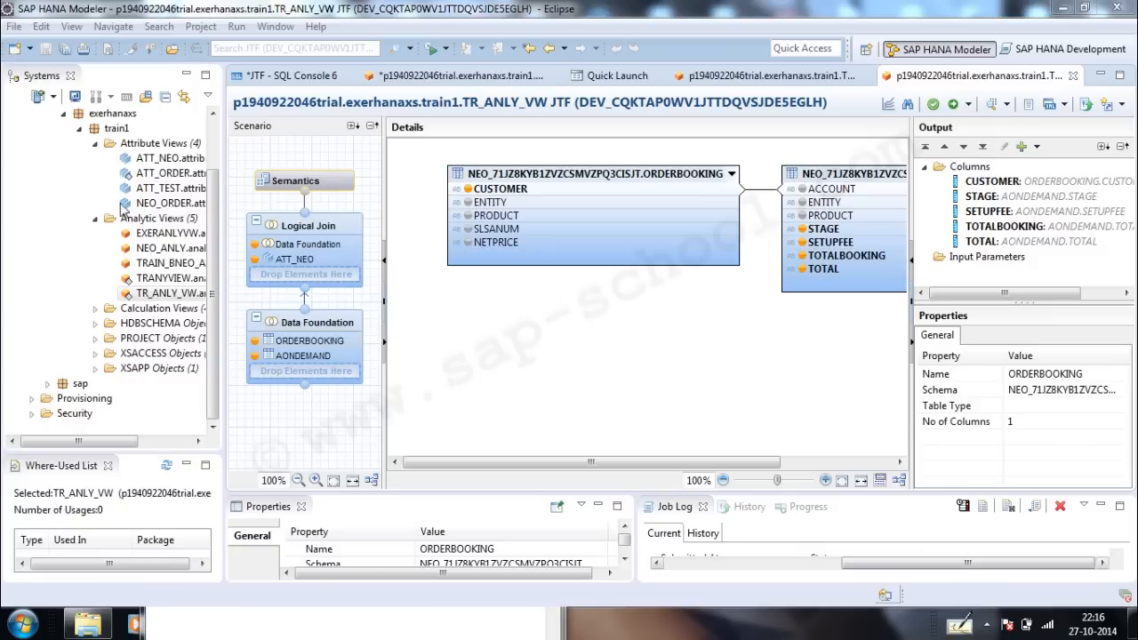
{"action": "right_click", "coordinate": [113, 132]}
{"action": "mouse_move", "coordinate": [149, 166]}
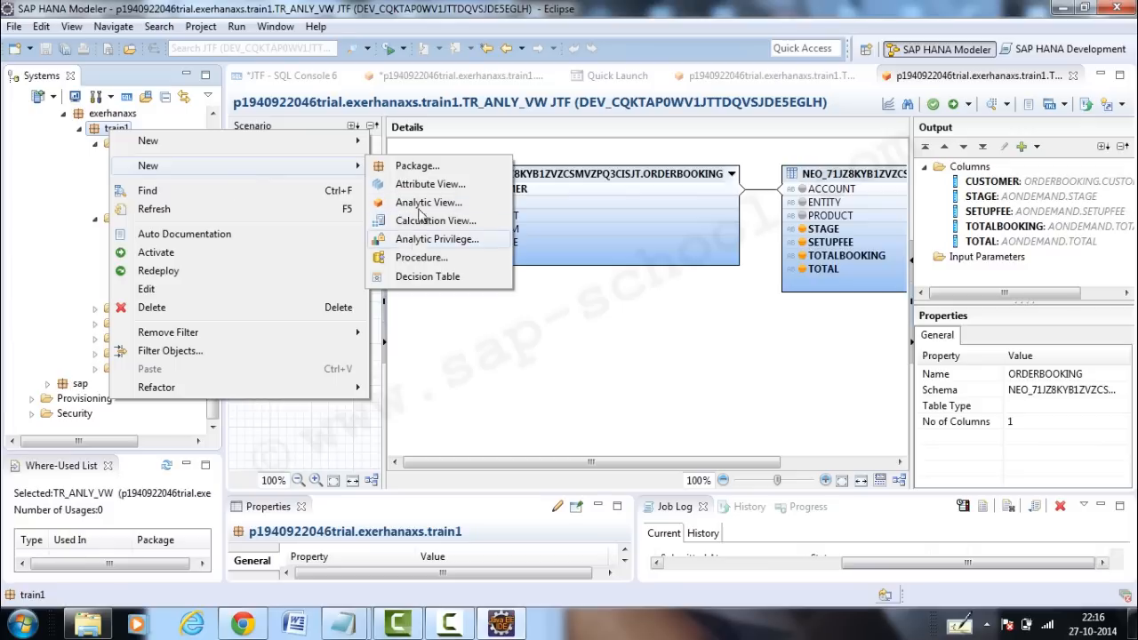
{"action": "left_click", "coordinate": [554, 341]}
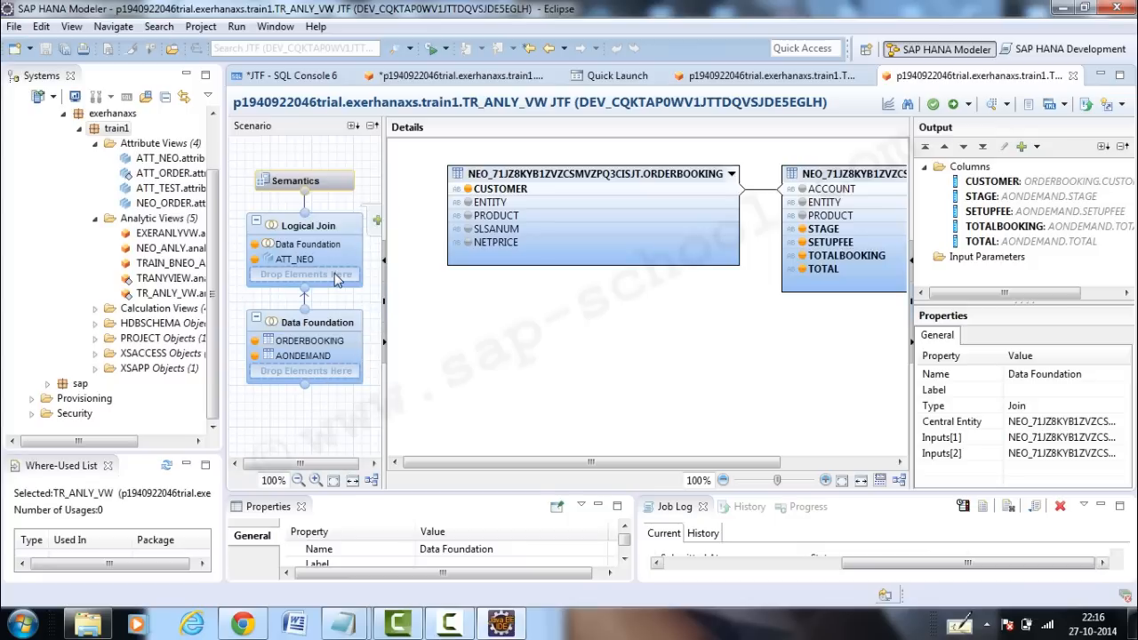
- Examine the ORDERBOOKING and AONDEMAND tables in the data foundation of analytic view TR_ANLY_VW
{"action": "left_click", "coordinate": [345, 343]}
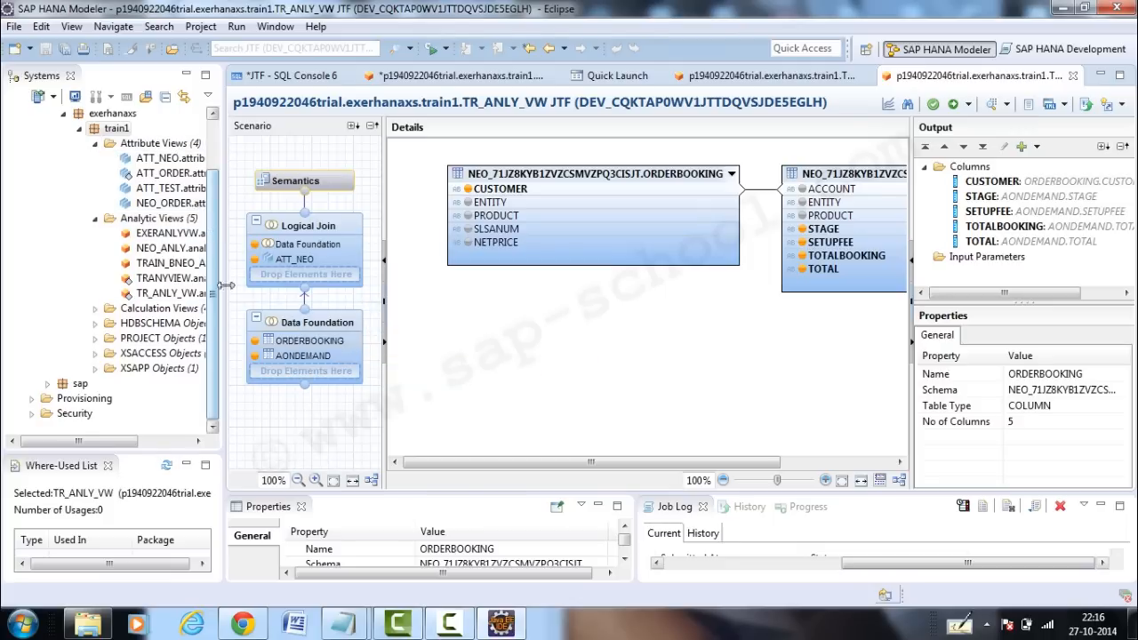
{"action": "left_click", "coordinate": [304, 356]}
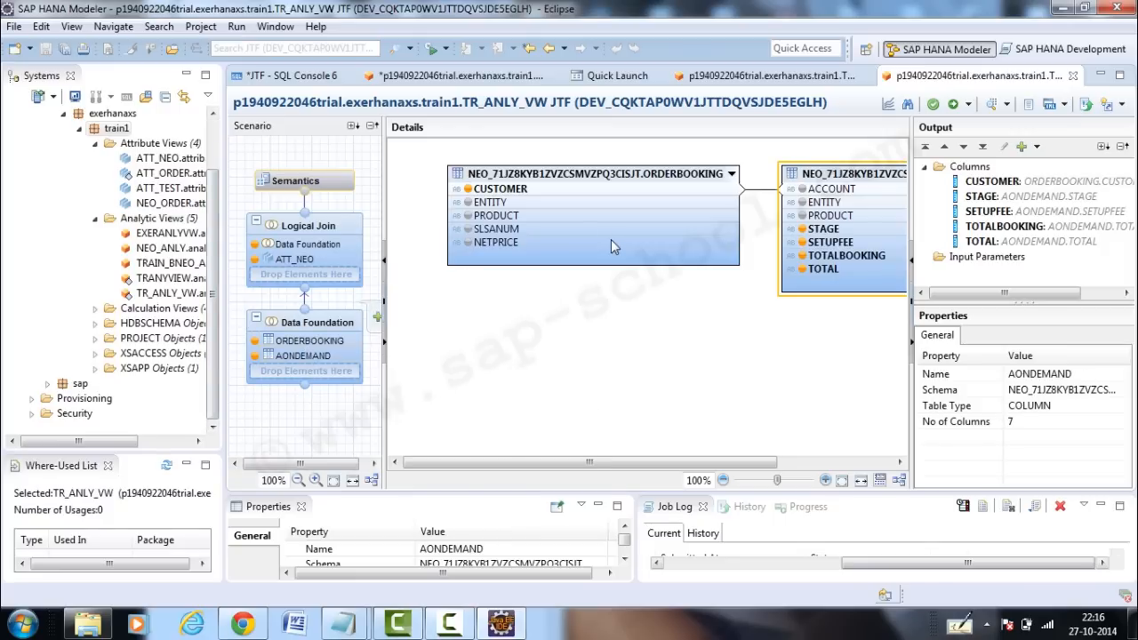
{"action": "left_click", "coordinate": [333, 329]}
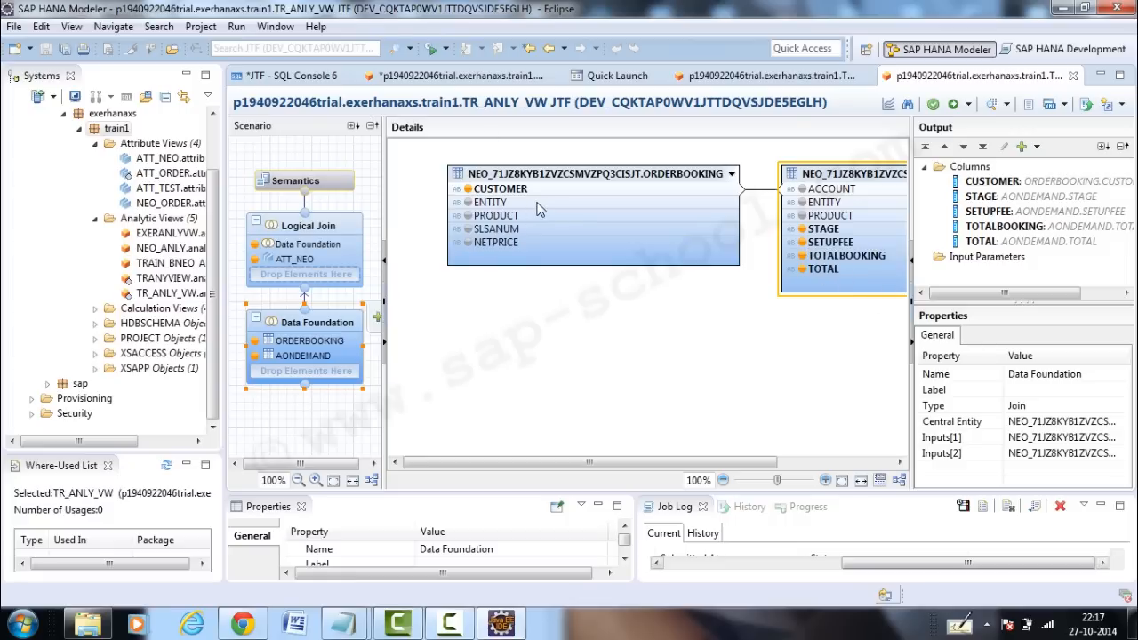
- Rearrange the Data Foundation and ATT_NEO boxes in the logical join and join them on CUSTOMER
{"action": "left_click", "coordinate": [303, 233]}
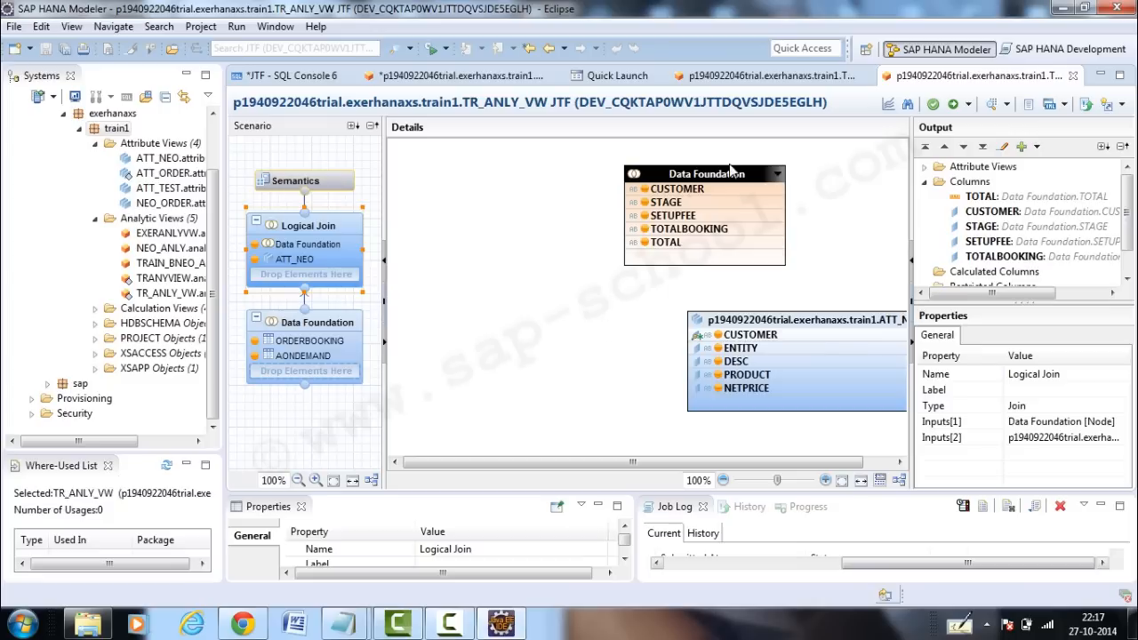
{"action": "left_click_drag", "start_coordinate": [729, 167], "coordinate": [576, 196]}
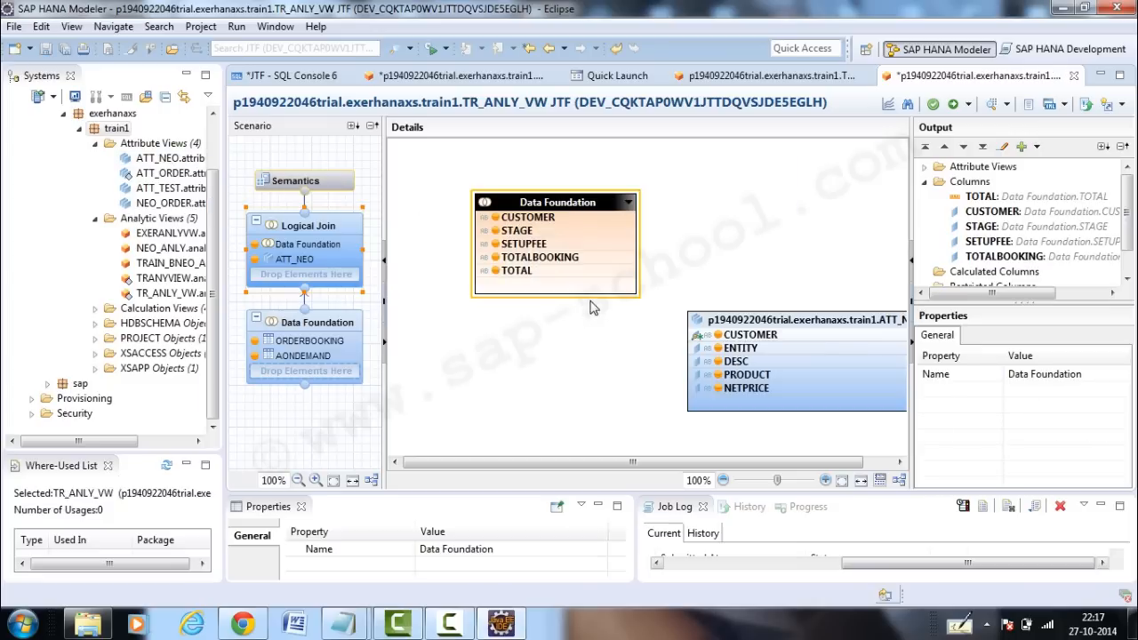
{"action": "left_click_drag", "start_coordinate": [752, 320], "coordinate": [779, 181]}
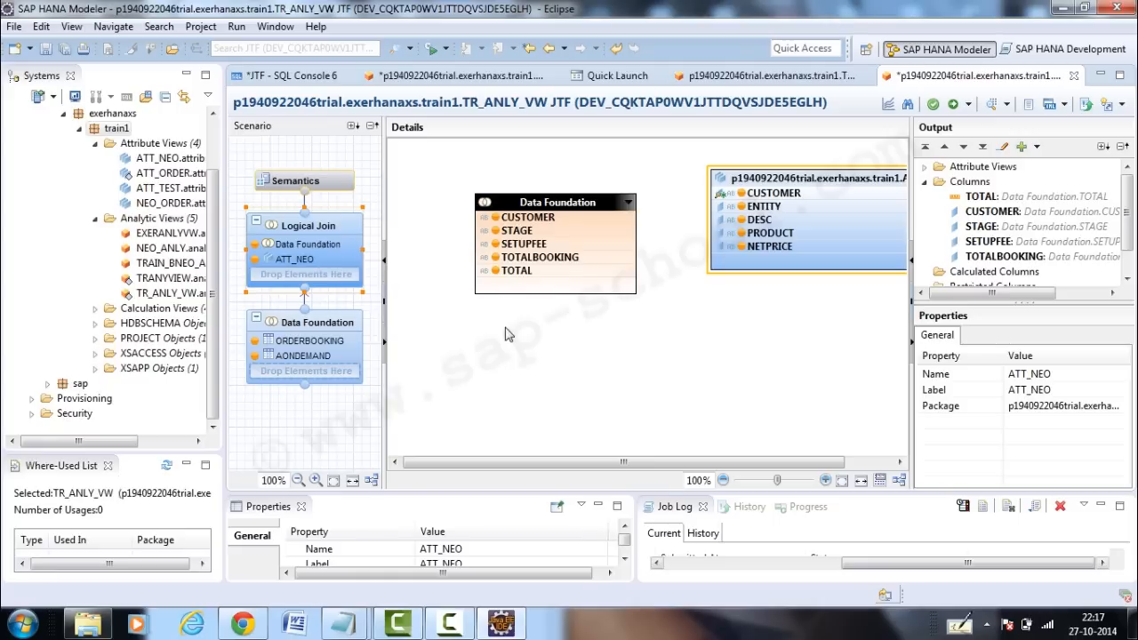
{"action": "left_click", "coordinate": [604, 230]}
{"action": "left_click_drag", "start_coordinate": [627, 218], "coordinate": [720, 195]}
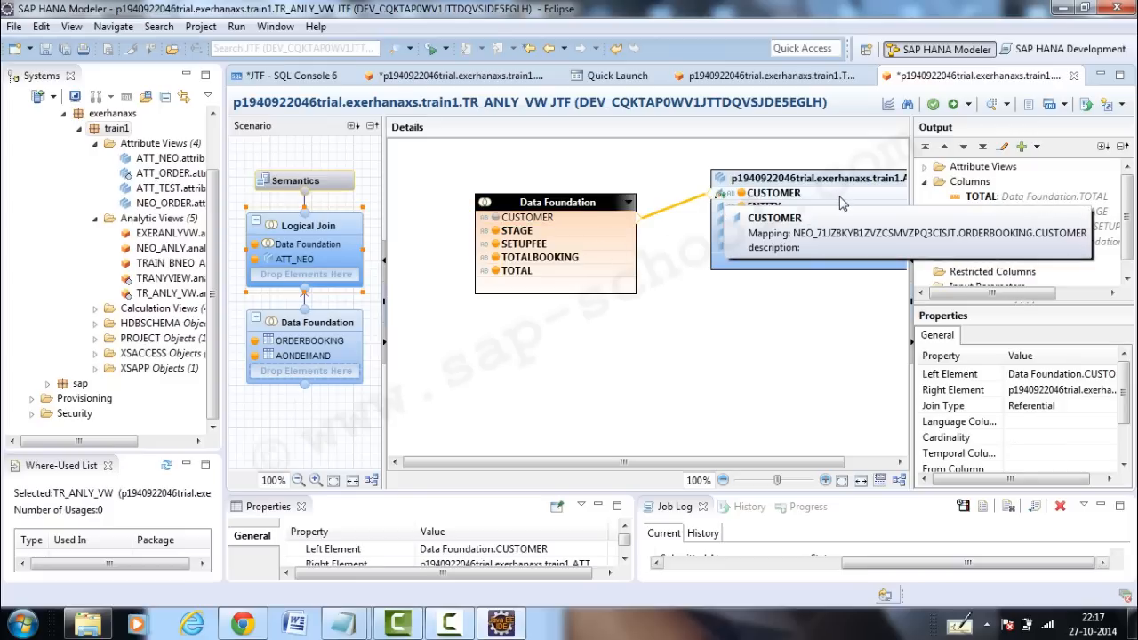
{"action": "left_click", "coordinate": [622, 323]}
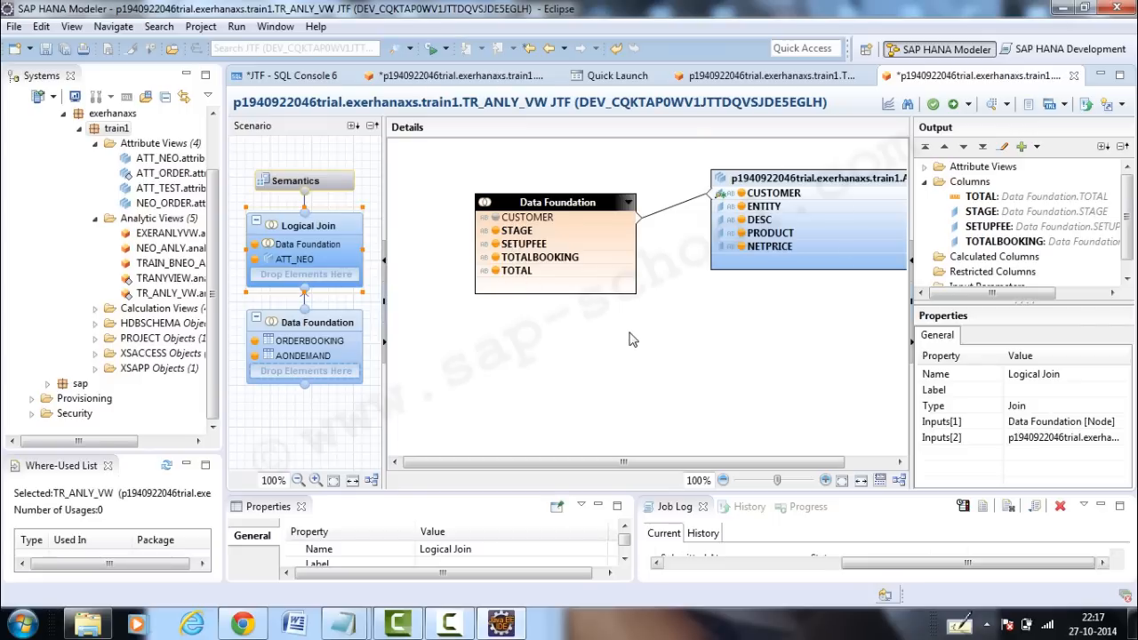
- Check the column type choices for TOTAL in the TR_ANLY_VW semantics, leaving it as a measure
{"action": "left_click", "coordinate": [320, 182]}
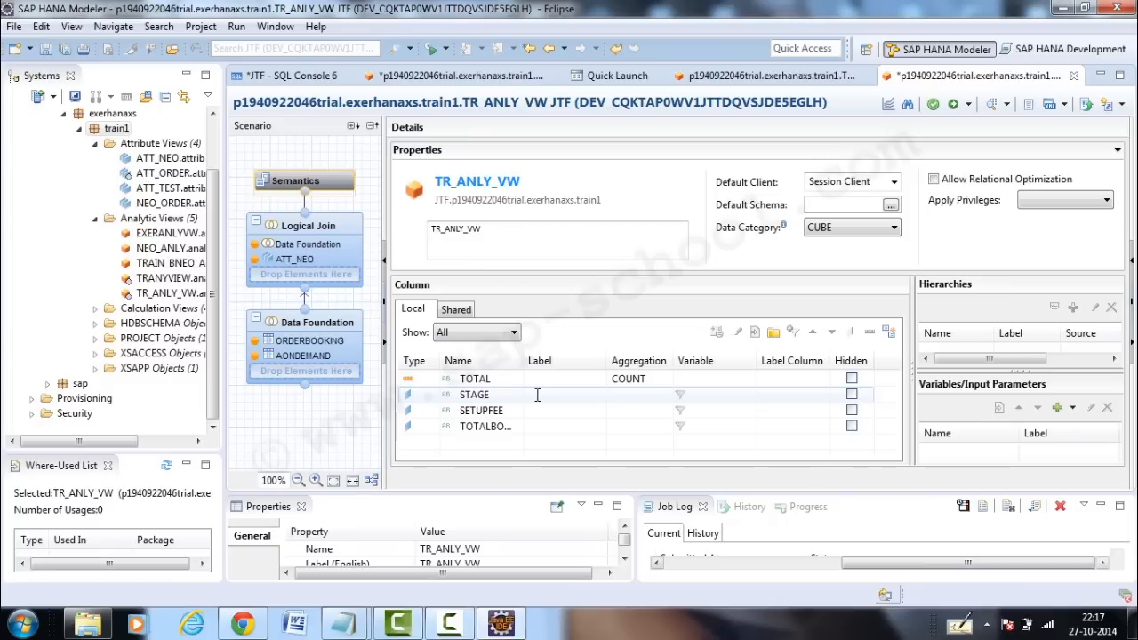
{"action": "left_click", "coordinate": [429, 383]}
{"action": "left_click", "coordinate": [431, 380]}
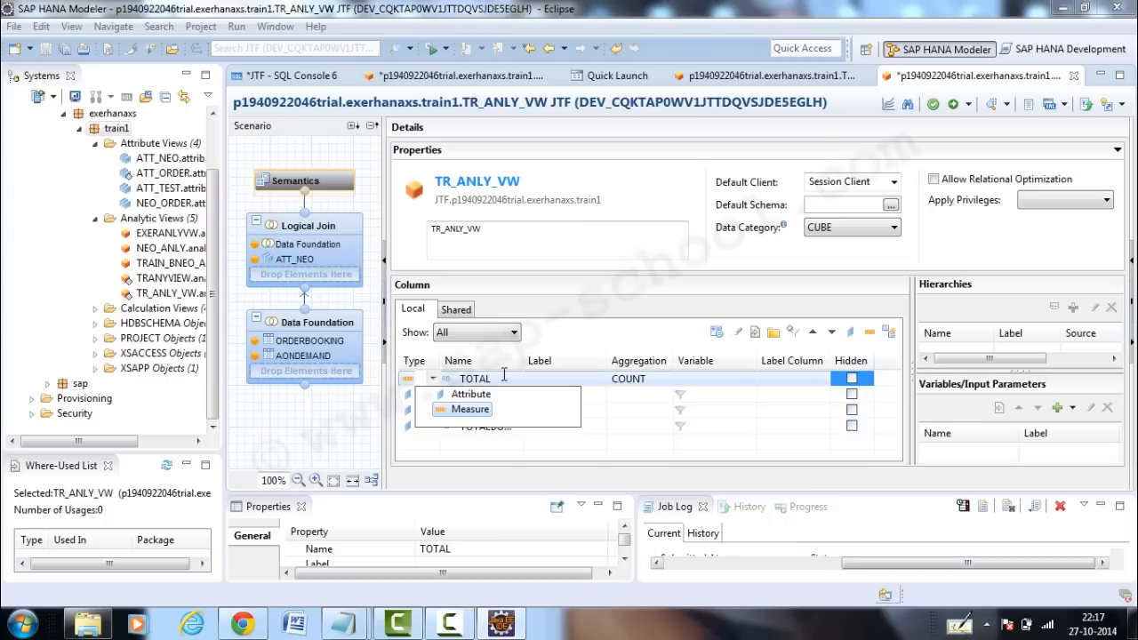
{"action": "left_click", "coordinate": [551, 340]}
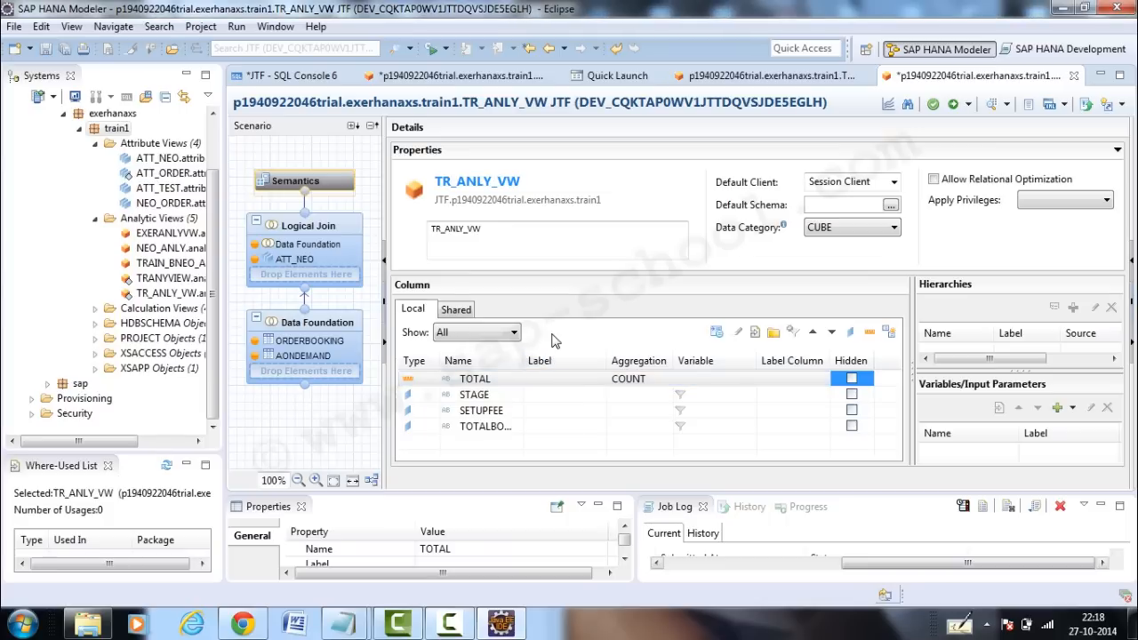
{"action": "left_click", "coordinate": [476, 380]}
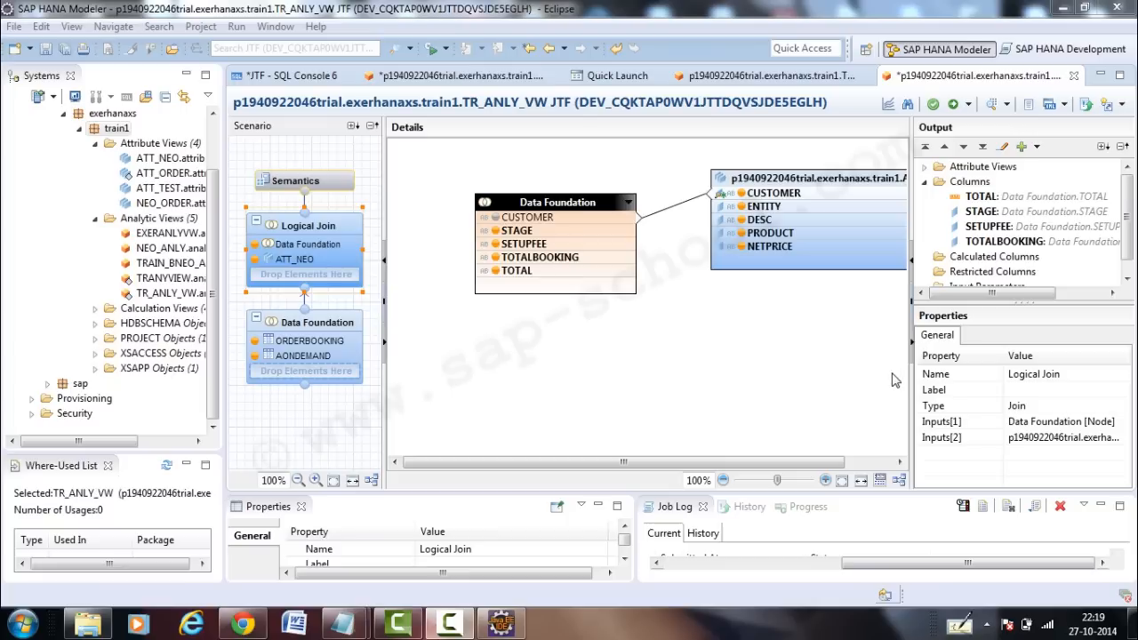
- Start a new restricted column in the logical join output, based on the TOTAL column
{"action": "left_click", "coordinate": [1016, 274]}
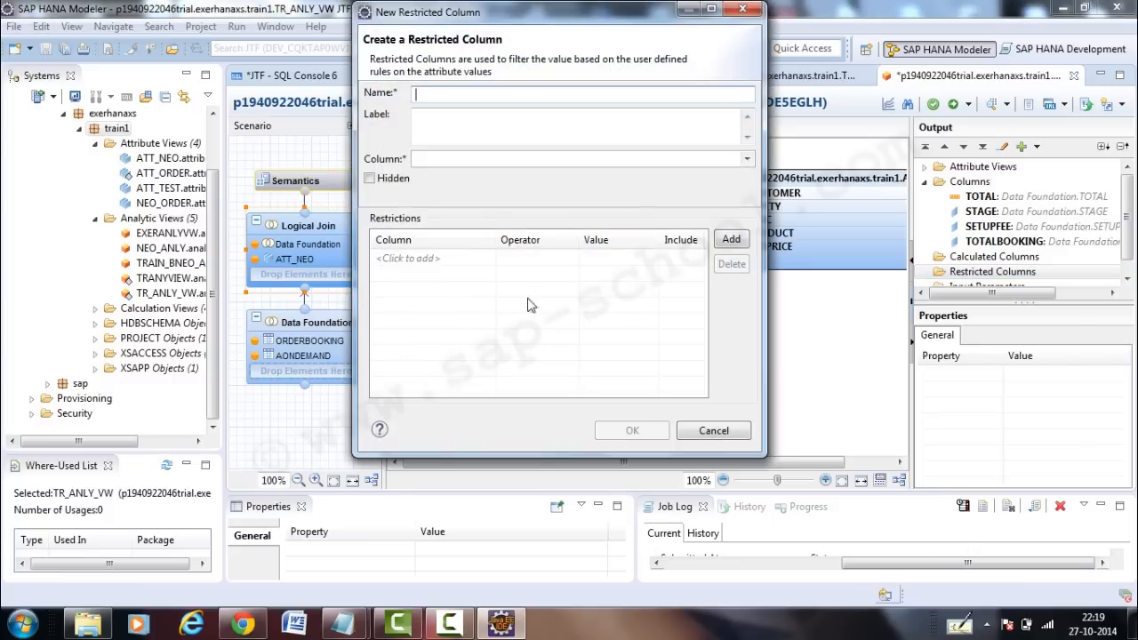
{"action": "left_click", "coordinate": [428, 160]}
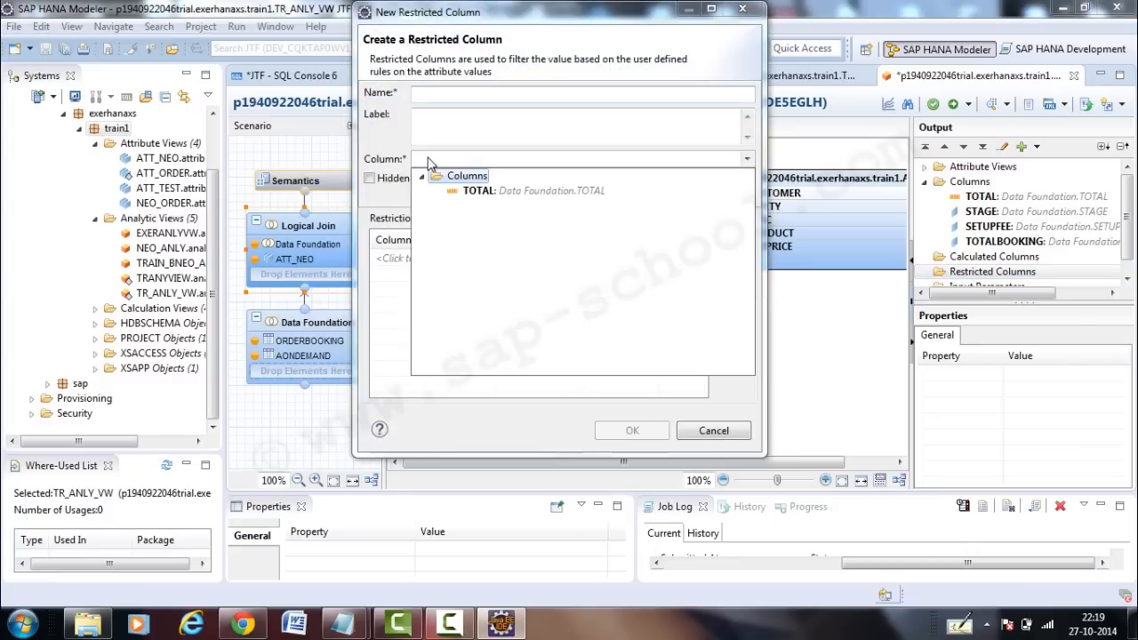
{"action": "left_click", "coordinate": [464, 190]}
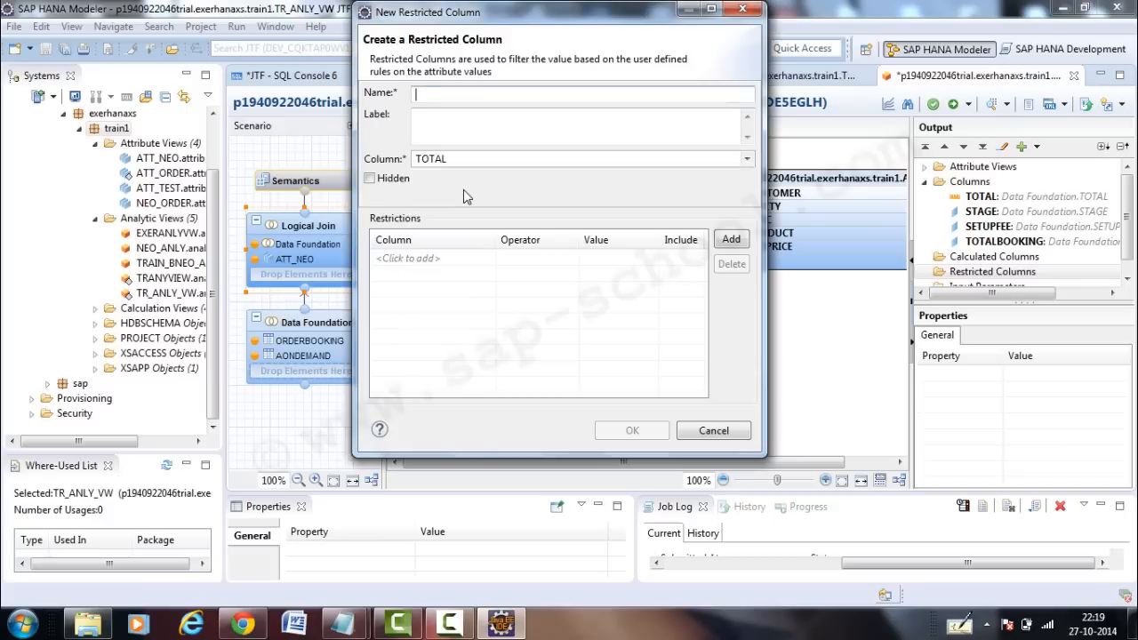
- Add a restriction that ATT_NEO.ENTITY equals US to the restricted column
{"action": "left_click", "coordinate": [729, 240]}
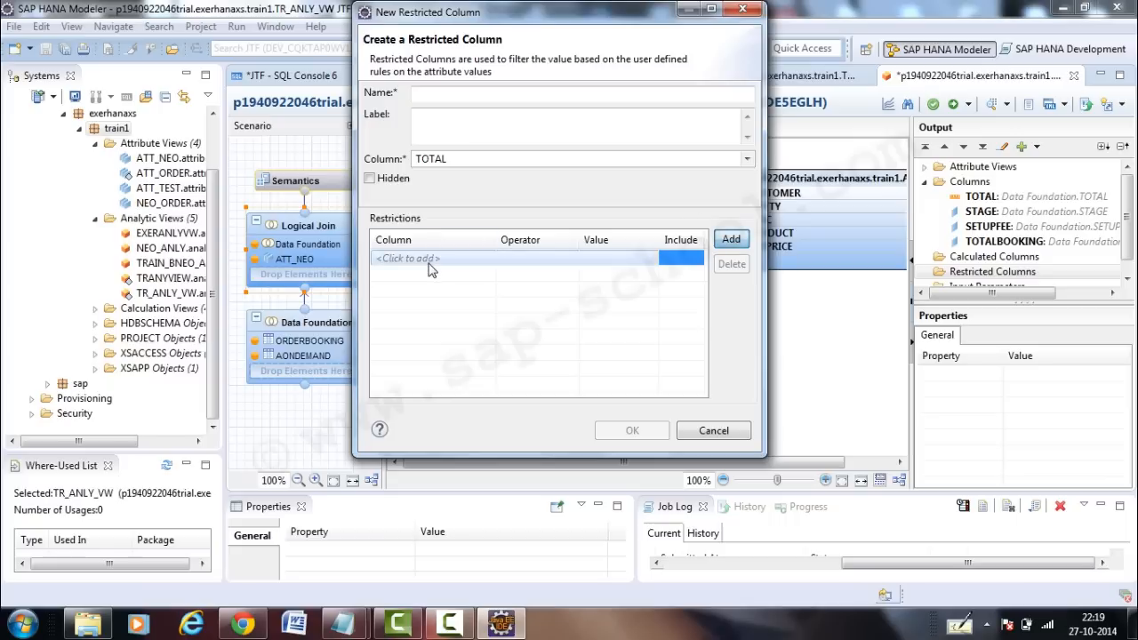
{"action": "left_click", "coordinate": [395, 258]}
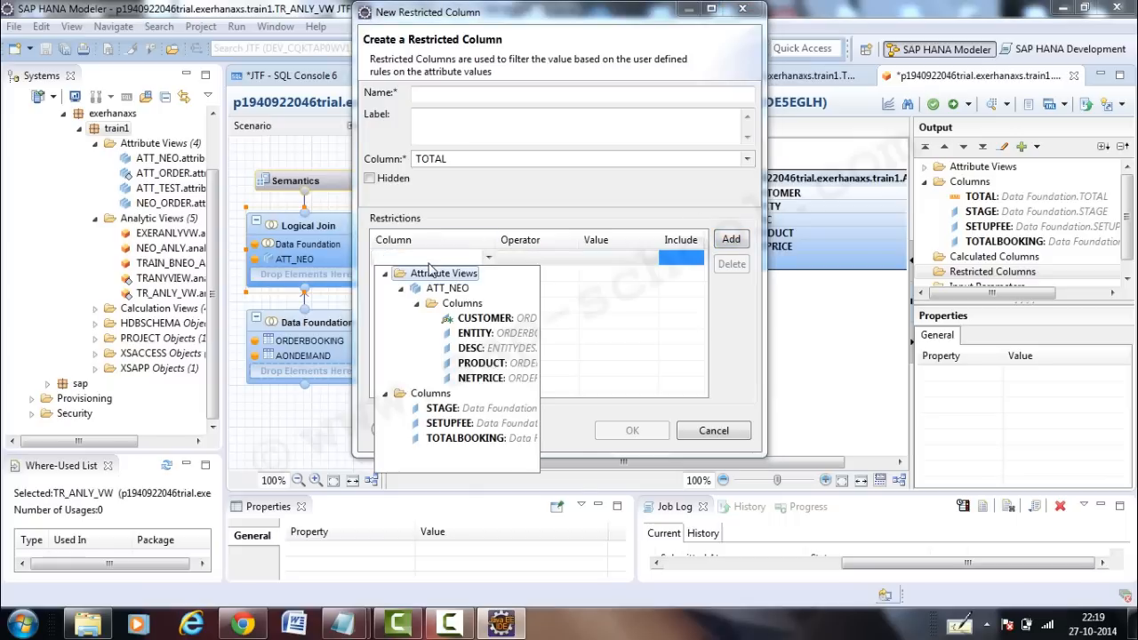
{"action": "double_click", "coordinate": [474, 333]}
{"action": "left_click", "coordinate": [605, 260]}
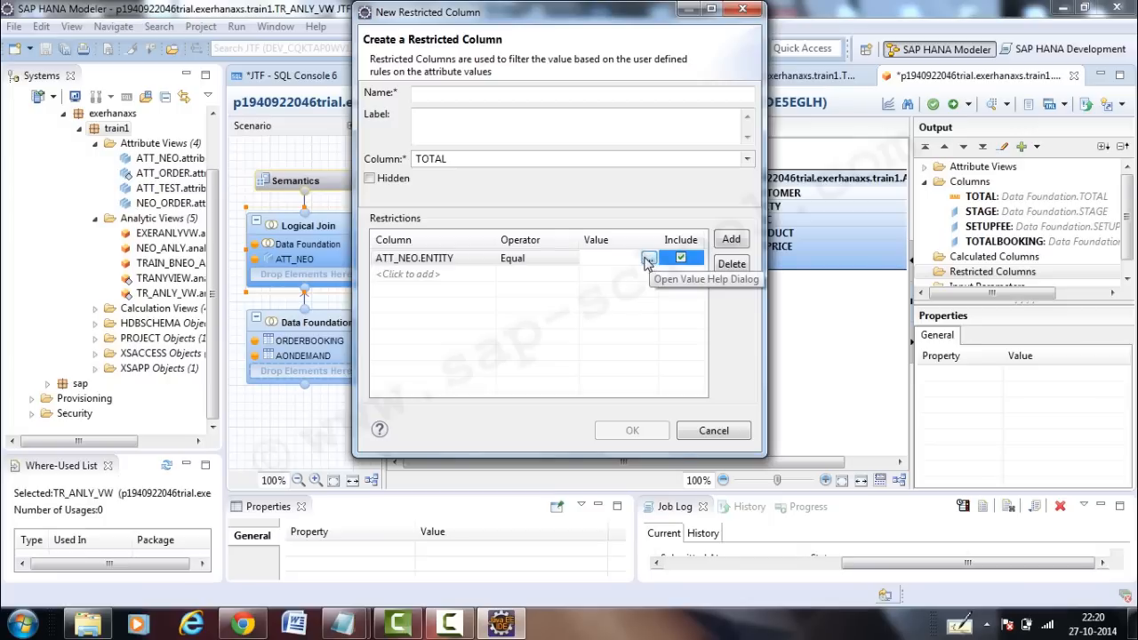
{"action": "left_click", "coordinate": [649, 258]}
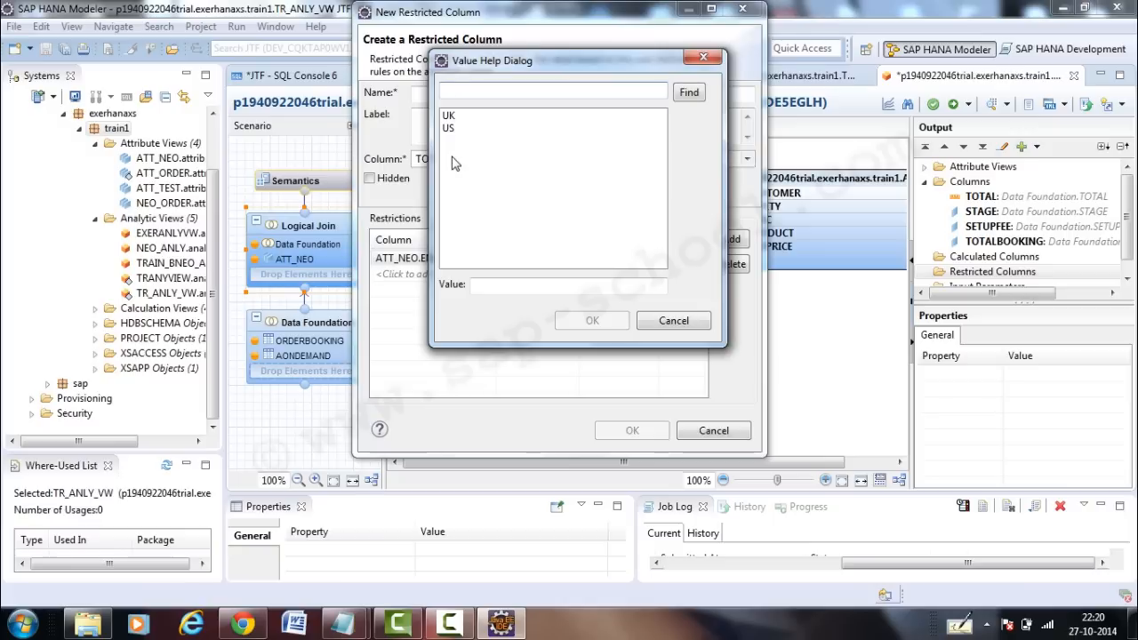
{"action": "double_click", "coordinate": [448, 128]}
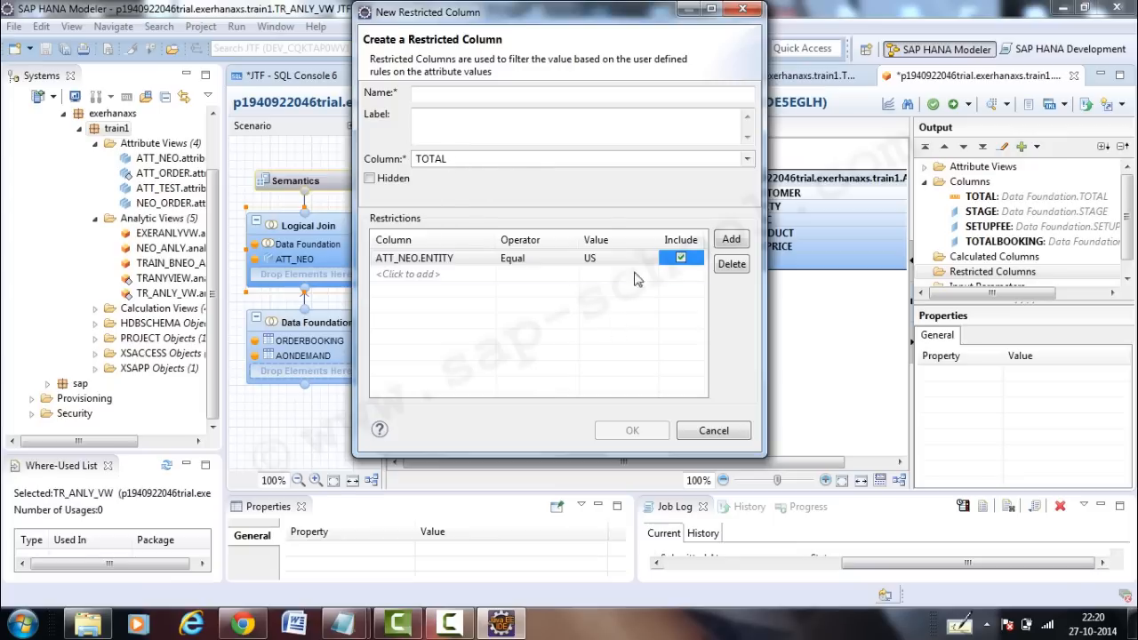
- Add a second restriction to the restricted column so that ATT_NEO.CUSTOMER equals Bausch & Lomb
{"action": "left_click", "coordinate": [732, 242]}
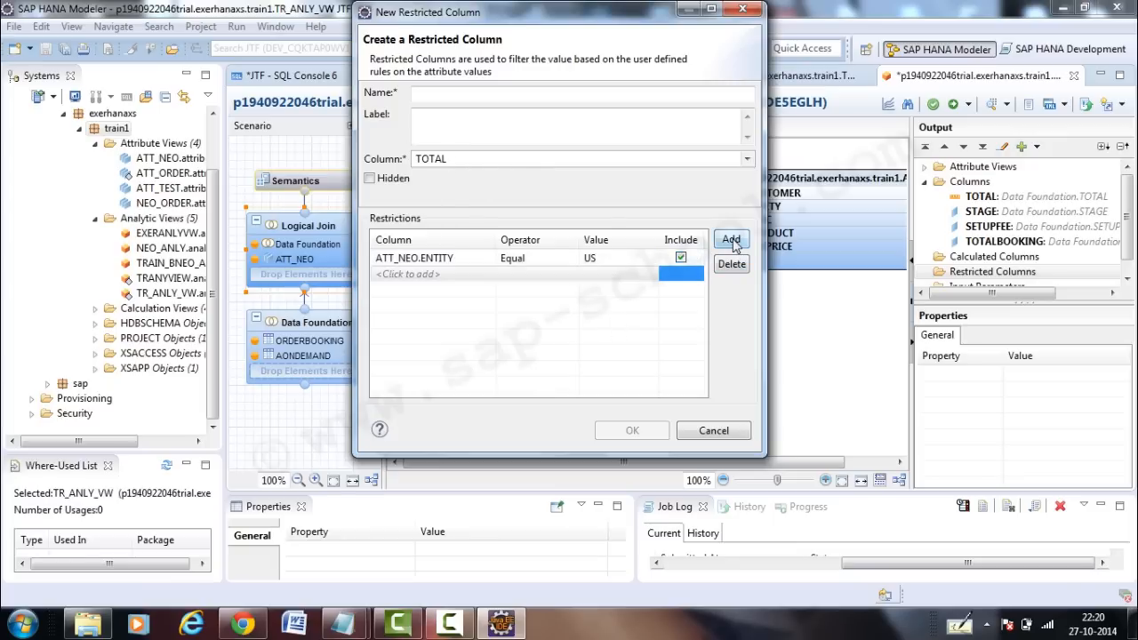
{"action": "left_click", "coordinate": [478, 276]}
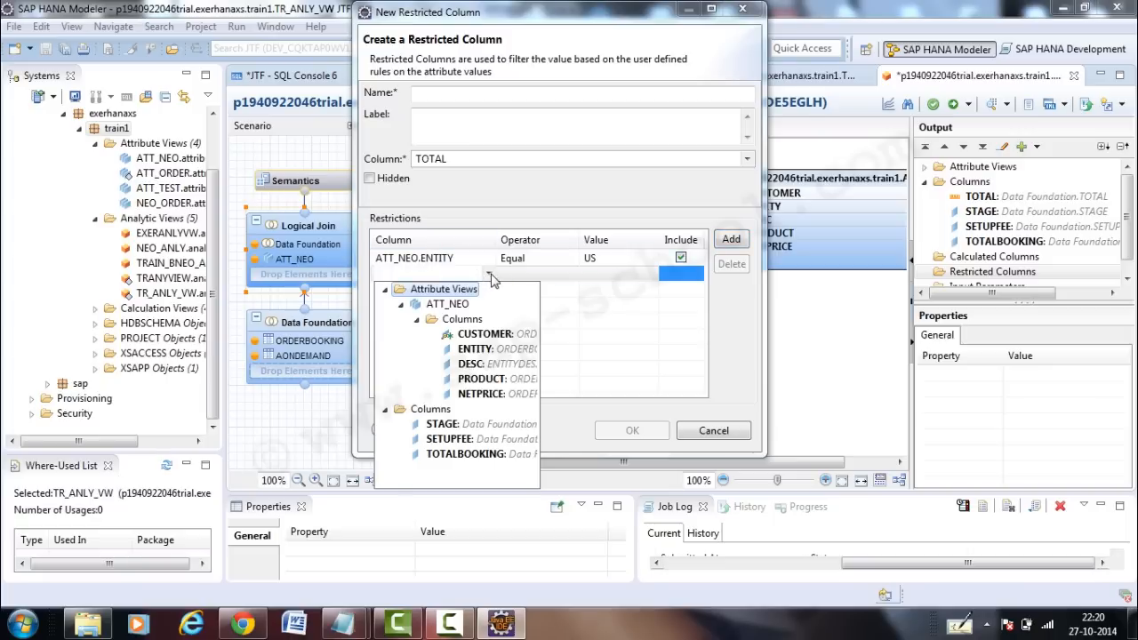
{"action": "left_click", "coordinate": [482, 341]}
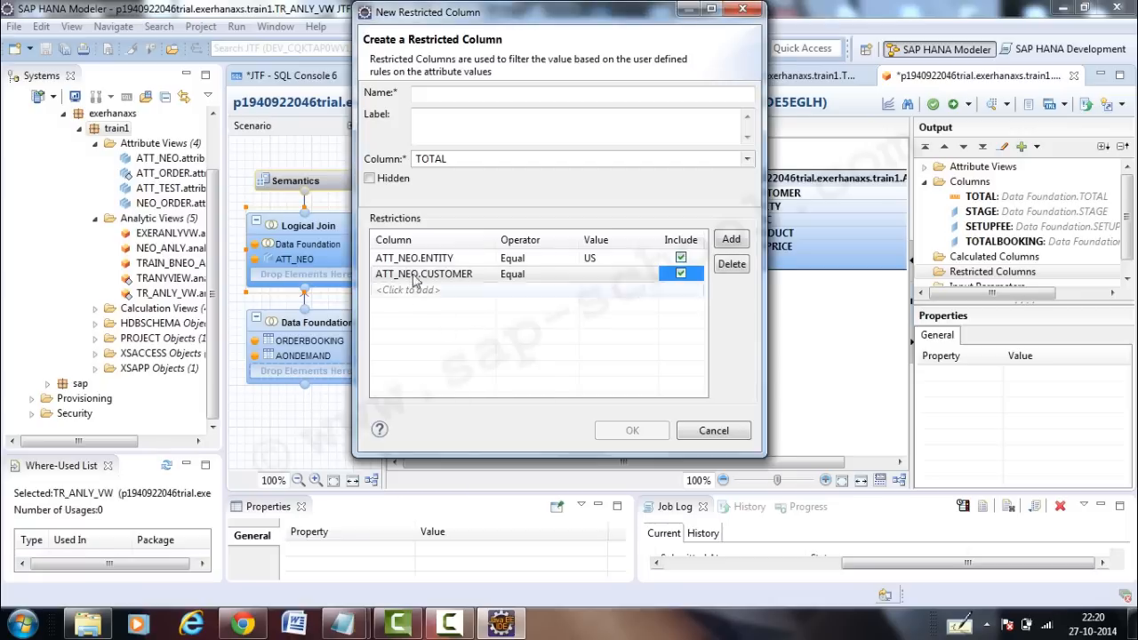
{"action": "left_click", "coordinate": [614, 274]}
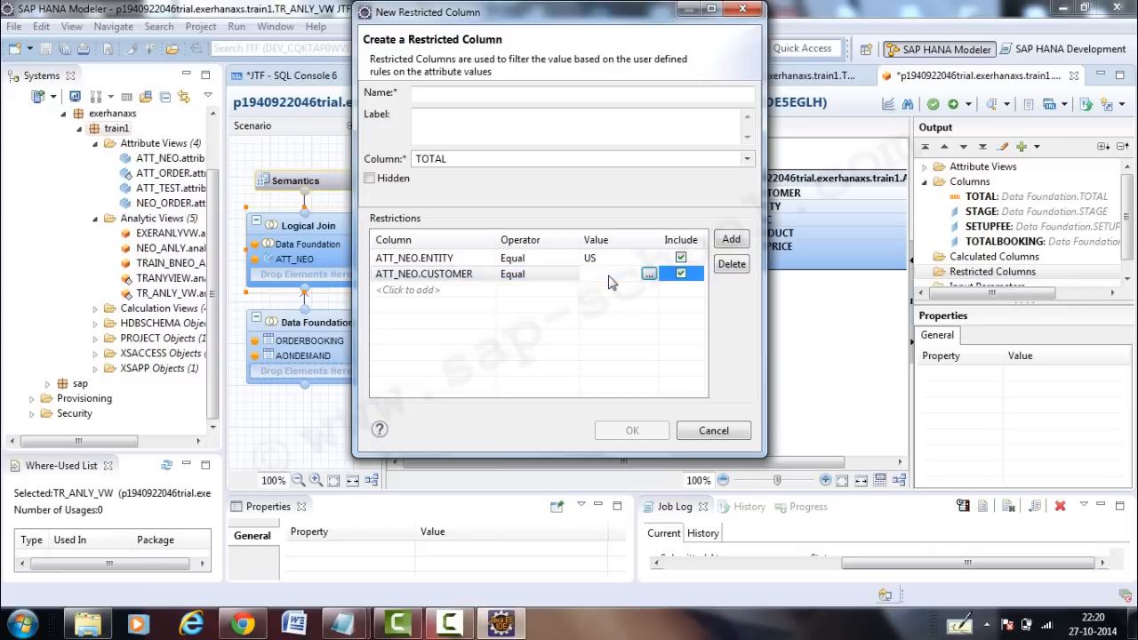
{"action": "left_click", "coordinate": [648, 275]}
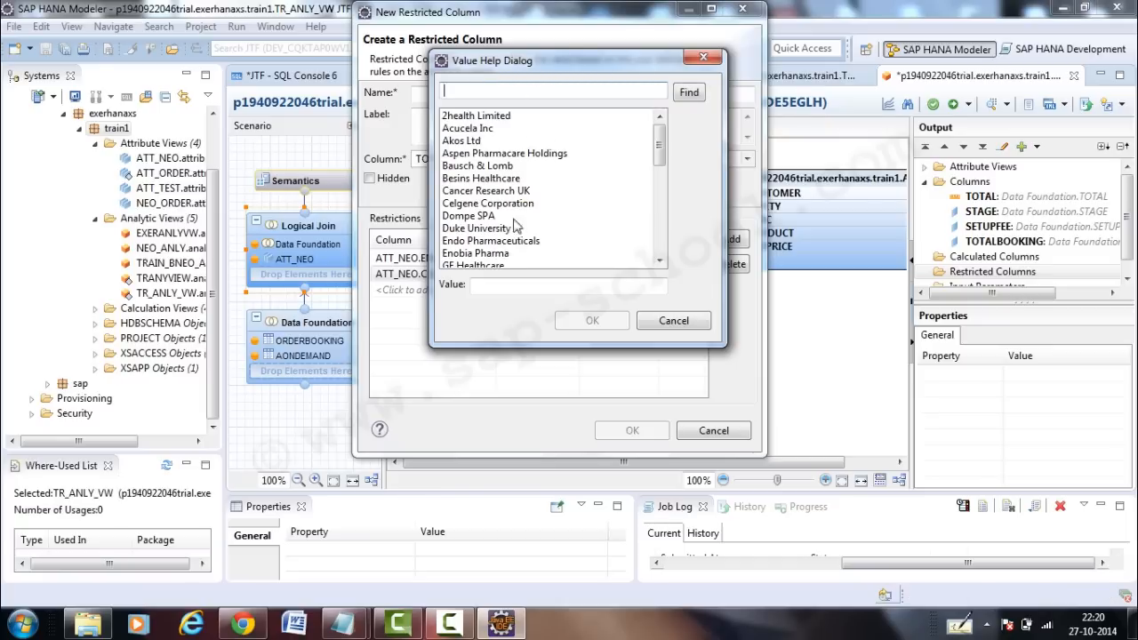
{"action": "double_click", "coordinate": [504, 167]}
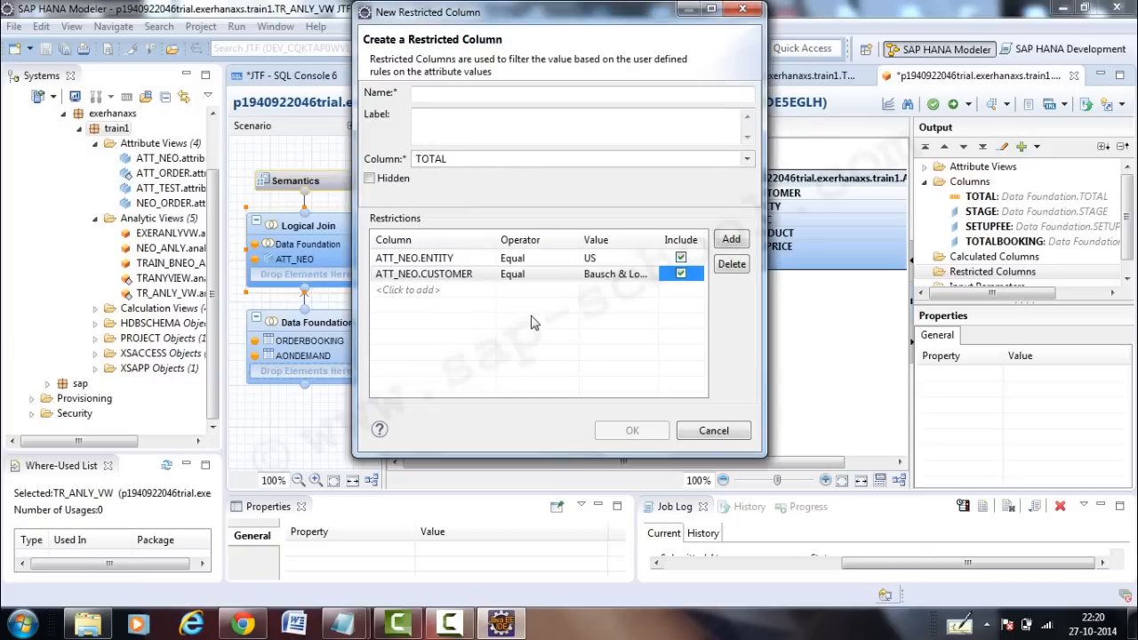
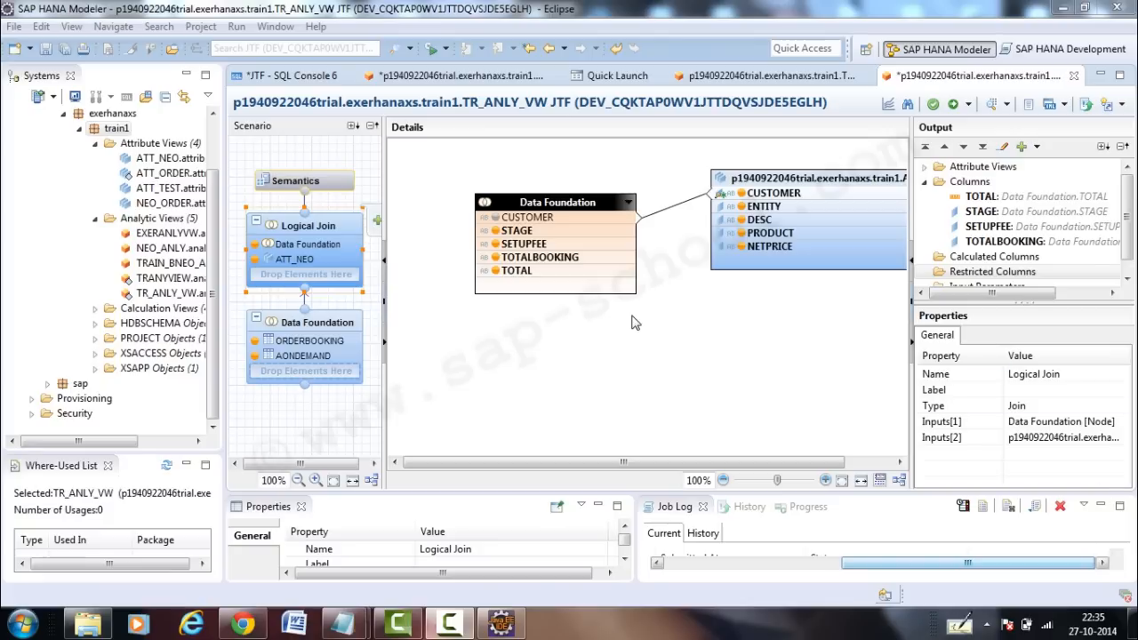
- Start a new calculation view in the train1 package and check the available view types, keeping Calculation View
{"action": "left_click", "coordinate": [114, 130]}
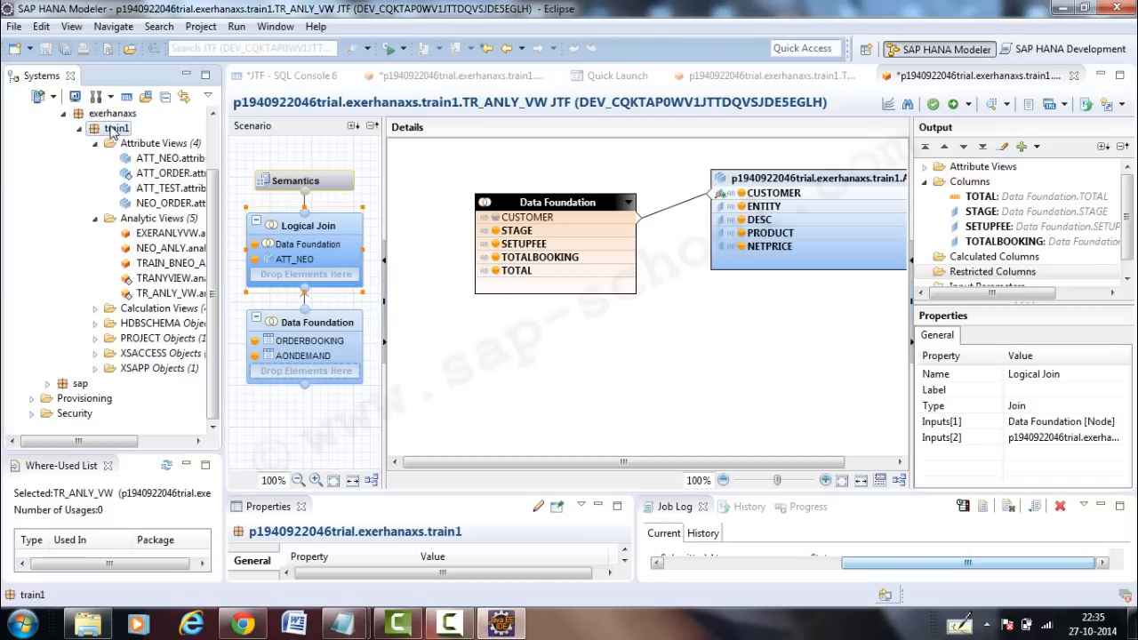
{"action": "right_click", "coordinate": [114, 130]}
{"action": "mouse_move", "coordinate": [151, 161]}
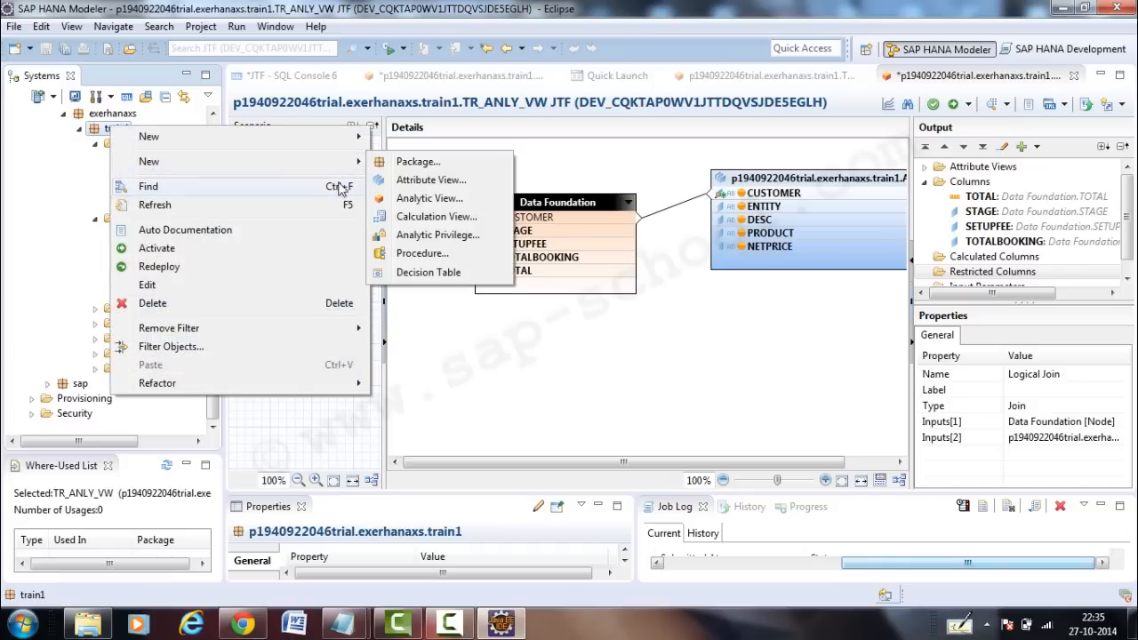
{"action": "left_click", "coordinate": [398, 218]}
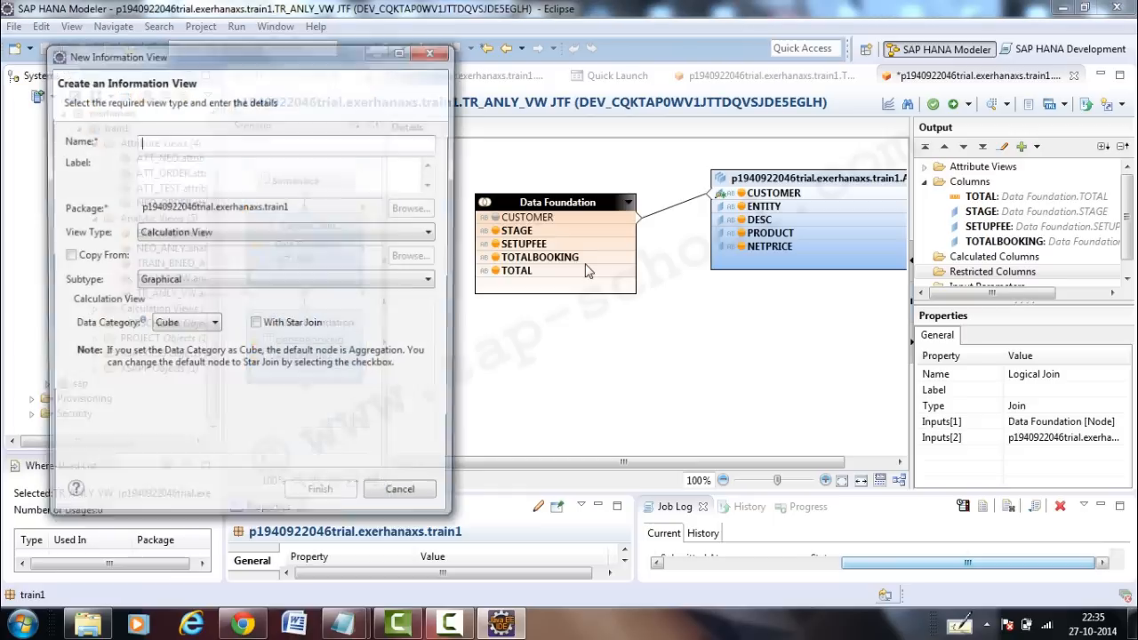
{"action": "left_click", "coordinate": [354, 233]}
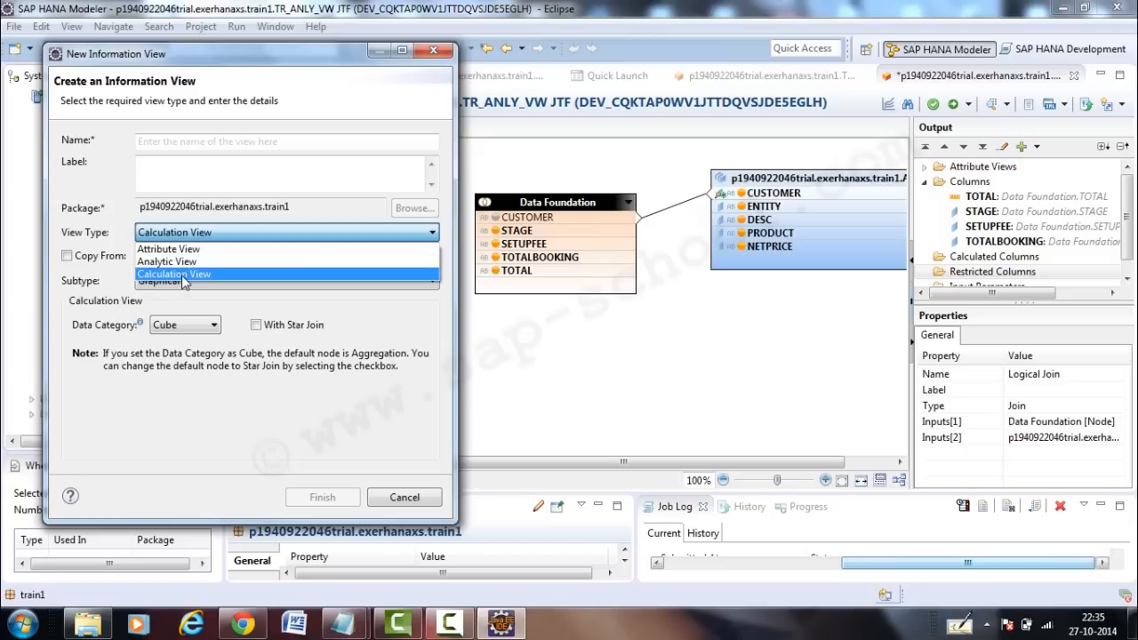
{"action": "left_click", "coordinate": [183, 275]}
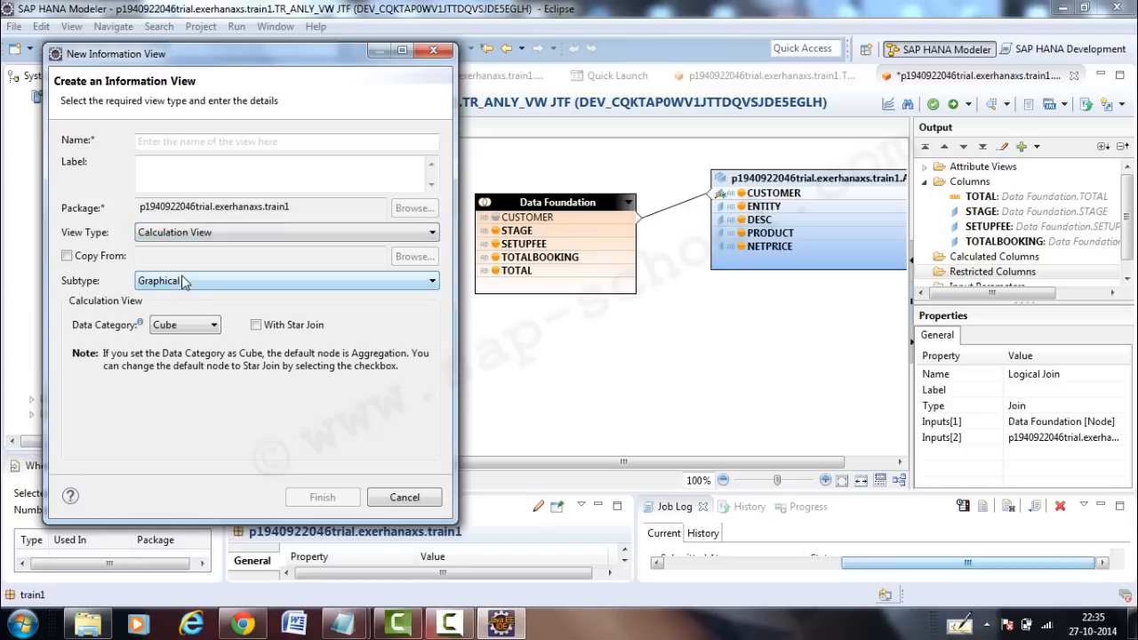
- Review the copy option, the subtypes and the data categories for a new calculation view, then cancel its creation
{"action": "left_click", "coordinate": [67, 257]}
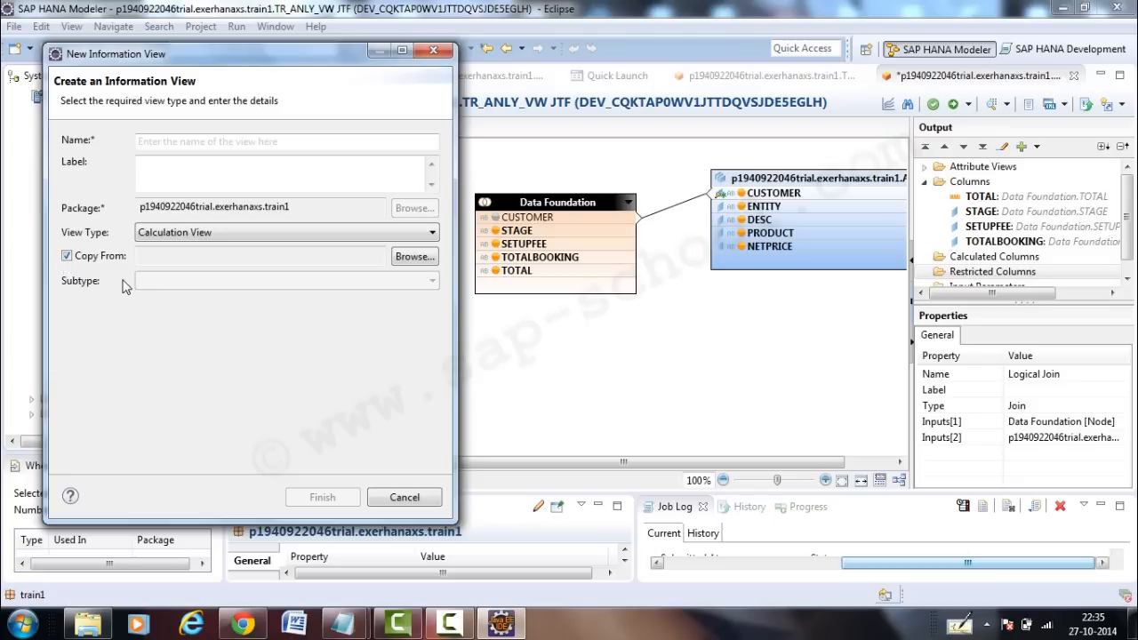
{"action": "left_click", "coordinate": [68, 257]}
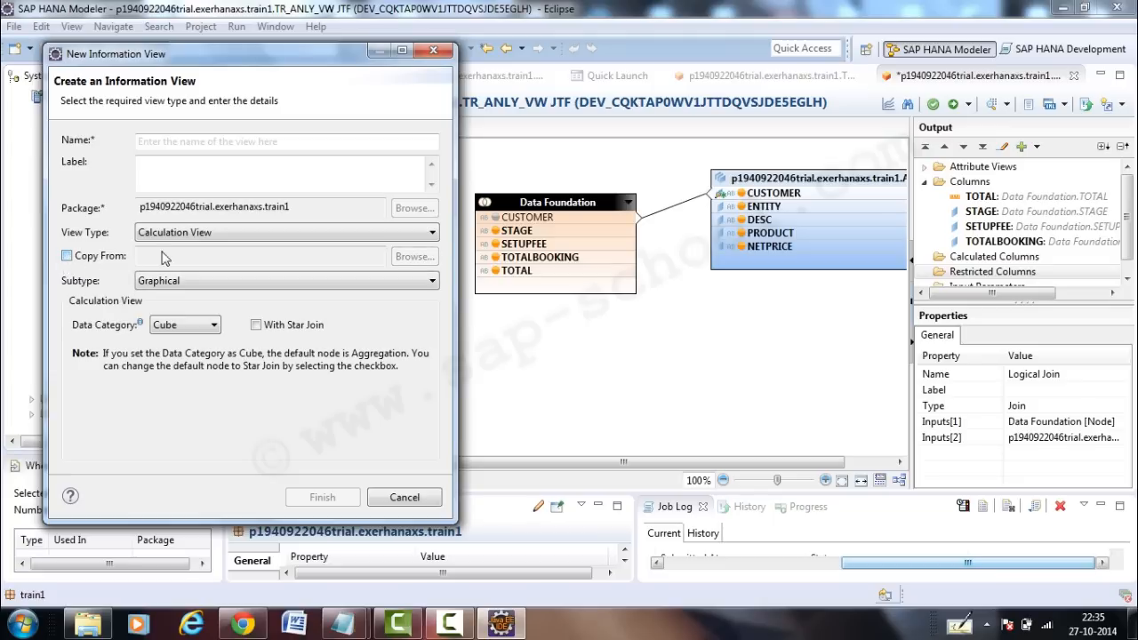
{"action": "left_click", "coordinate": [322, 283]}
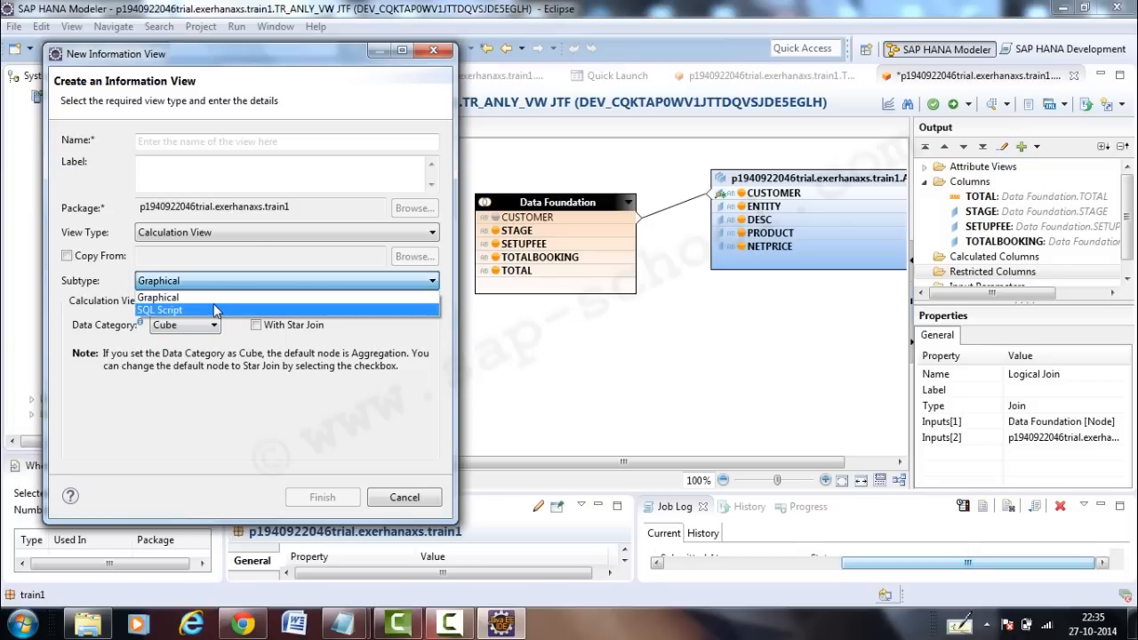
{"action": "left_click", "coordinate": [181, 299]}
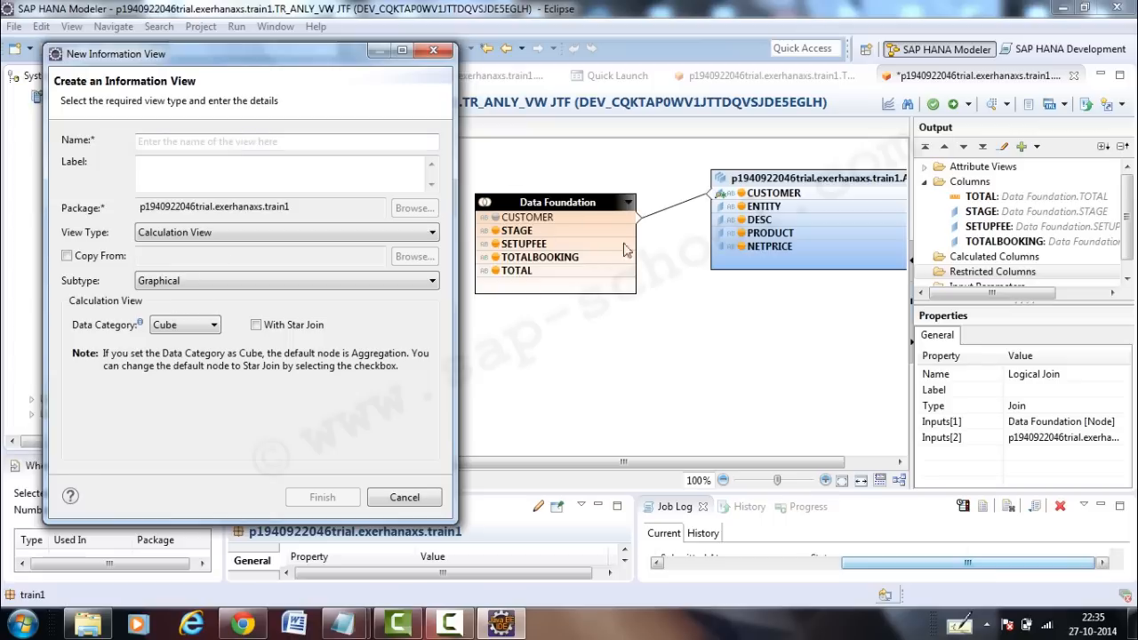
{"action": "left_click", "coordinate": [224, 283]}
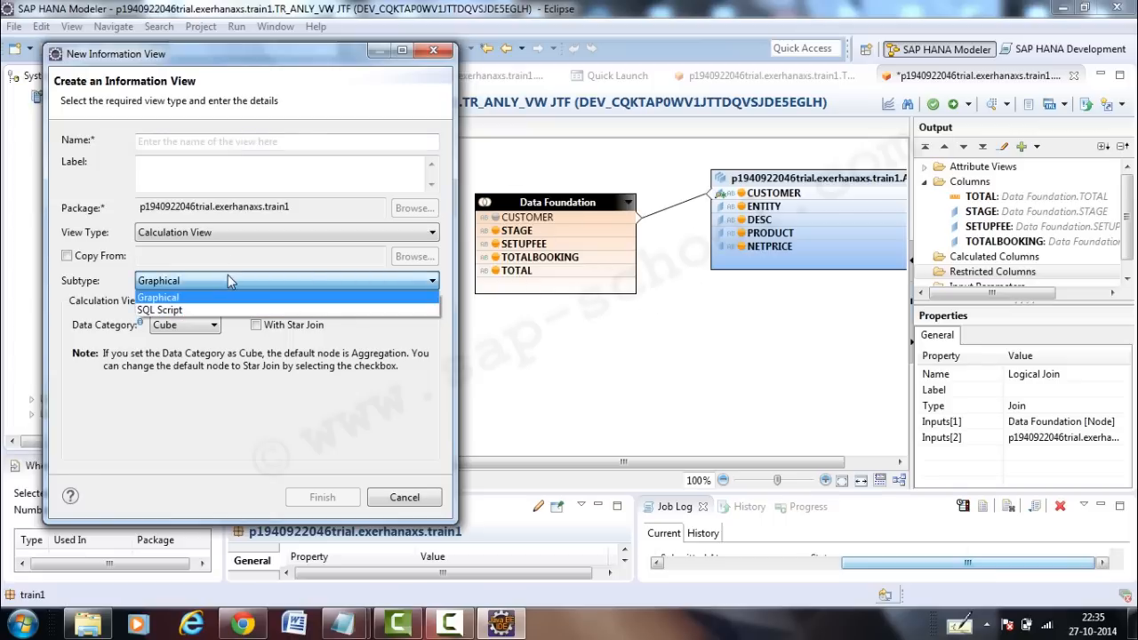
{"action": "left_click", "coordinate": [221, 257]}
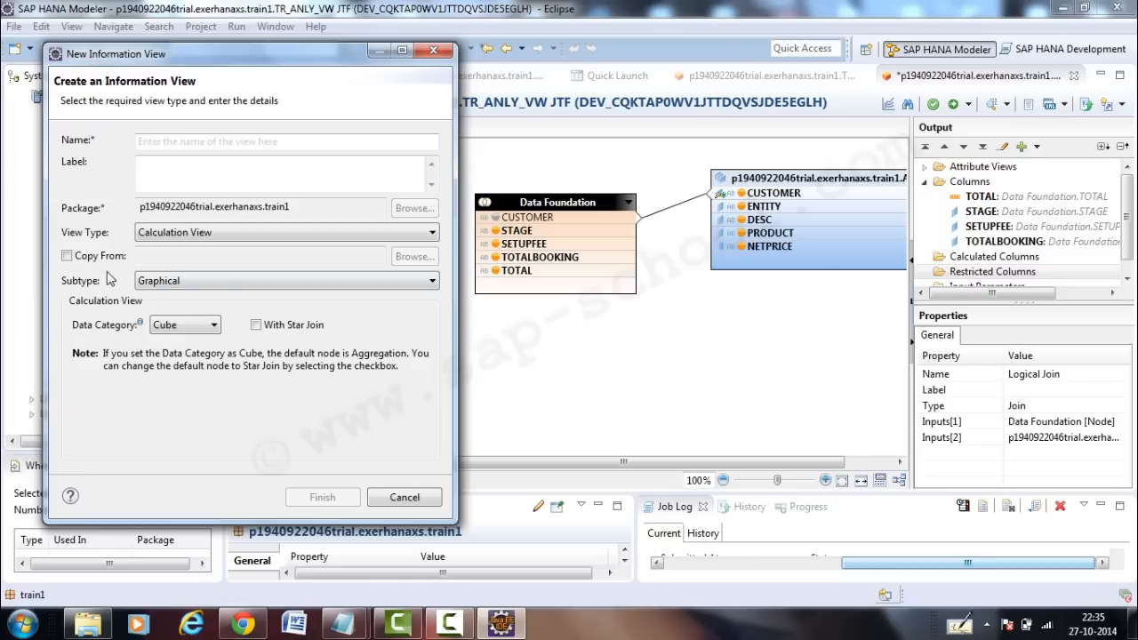
{"action": "left_click", "coordinate": [213, 327]}
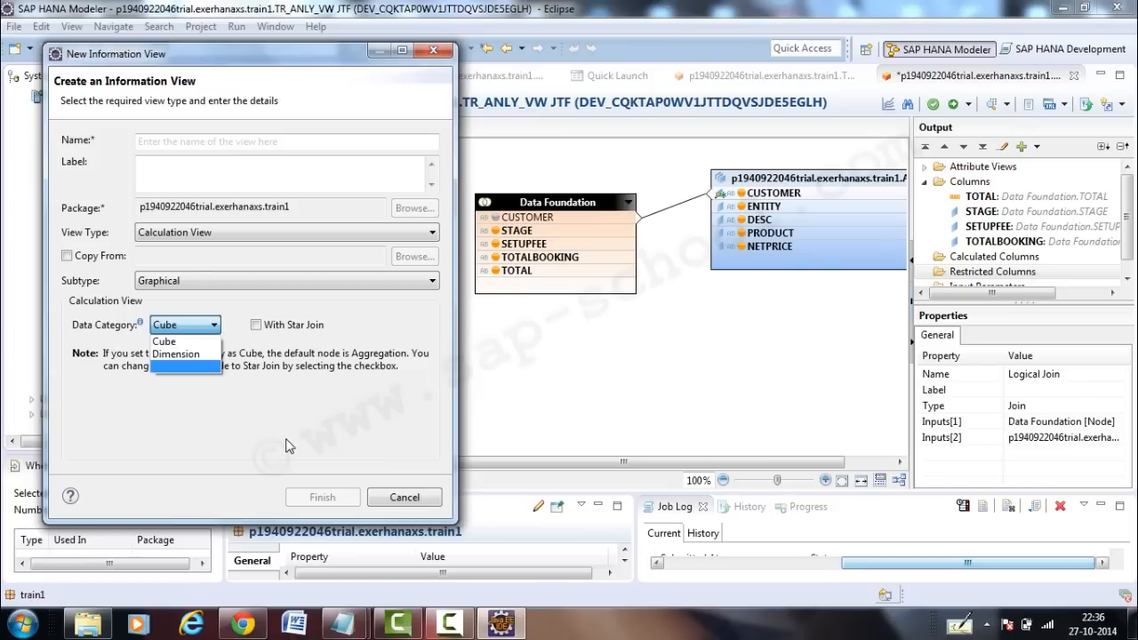
{"action": "left_click", "coordinate": [200, 342]}
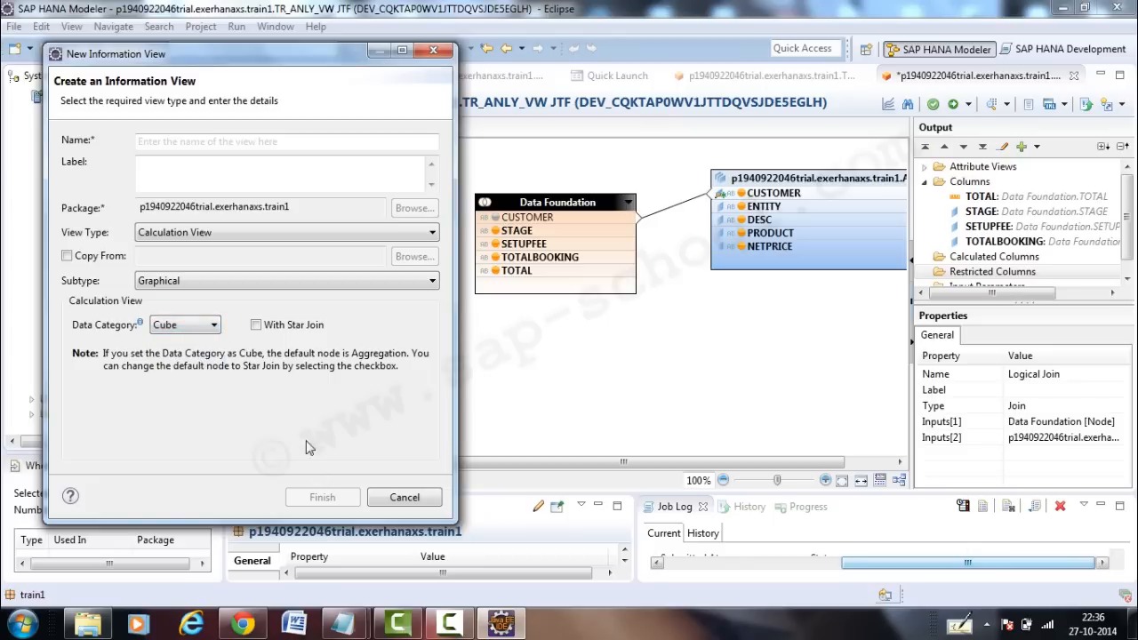
{"action": "left_click", "coordinate": [190, 141]}
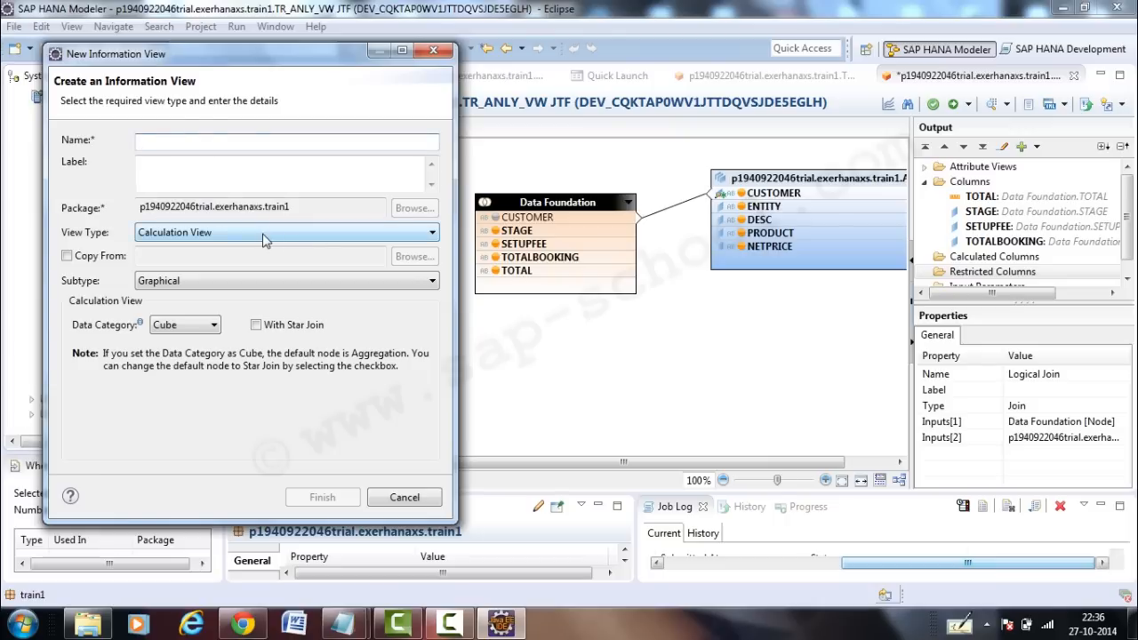
{"action": "left_click", "coordinate": [405, 498]}
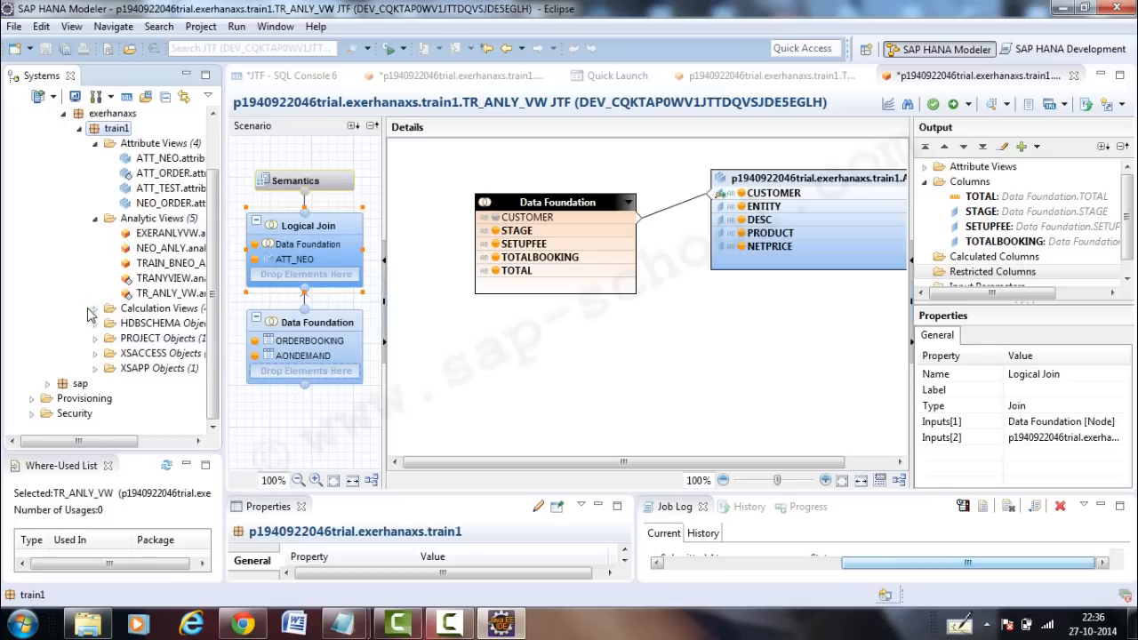
- Open the existing calculation view EXERCALVCW from train1 and widen its scenario area
{"action": "left_click", "coordinate": [95, 308]}
{"action": "left_click", "coordinate": [144, 325]}
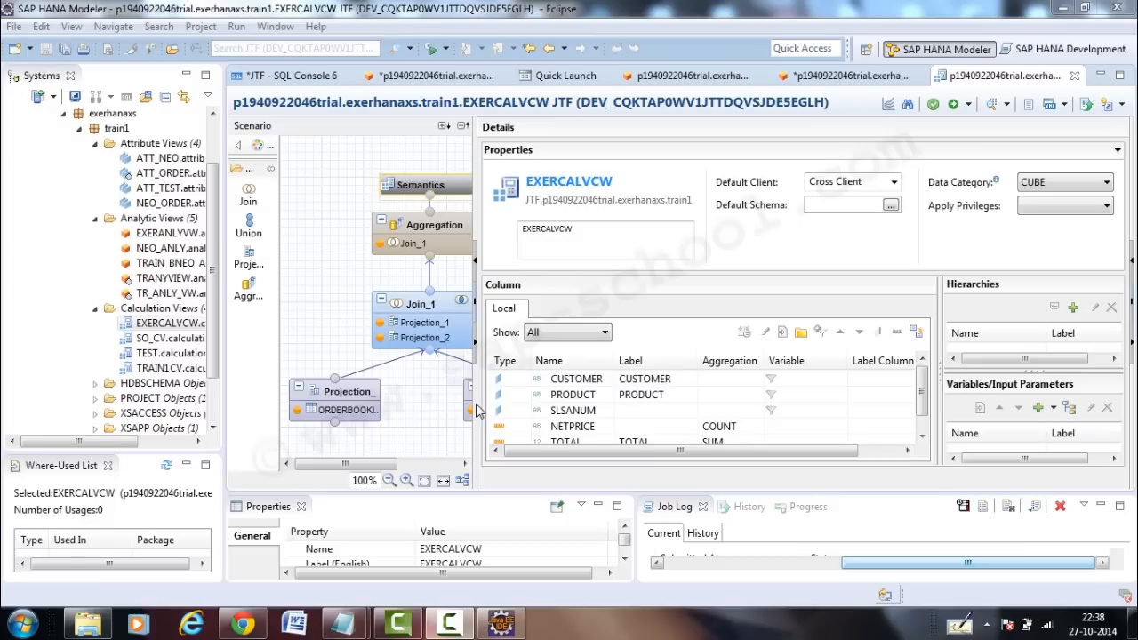
{"action": "left_click_drag", "start_coordinate": [475, 388], "coordinate": [613, 387]}
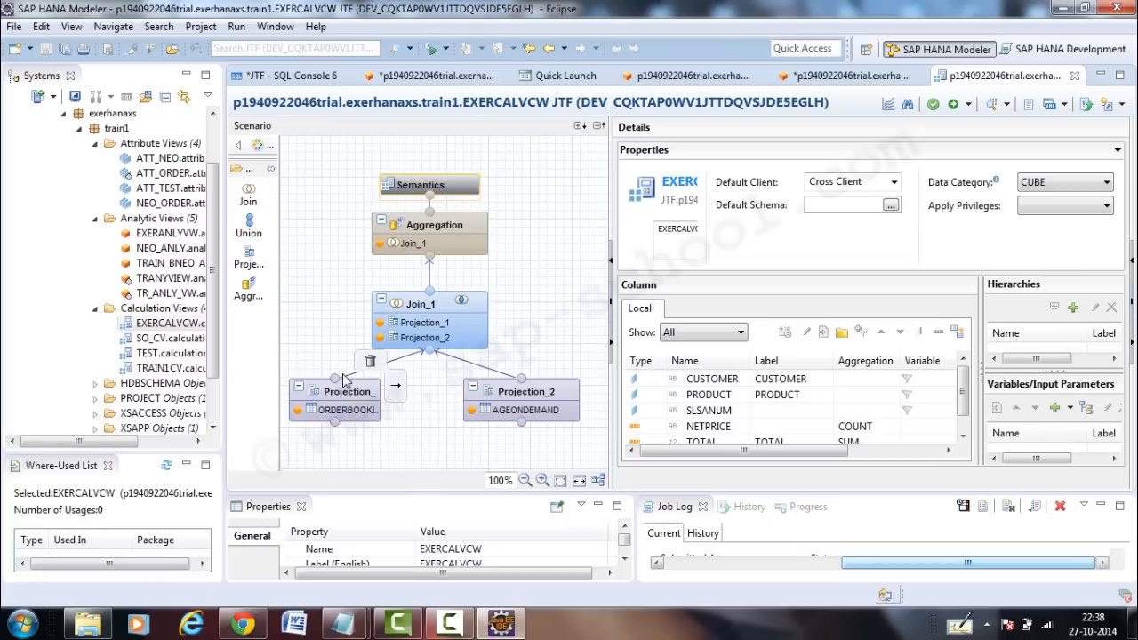
- Examine the source tables and output columns of Projection_1 and Projection_2 in EXERCALVCW
{"action": "left_click", "coordinate": [347, 400]}
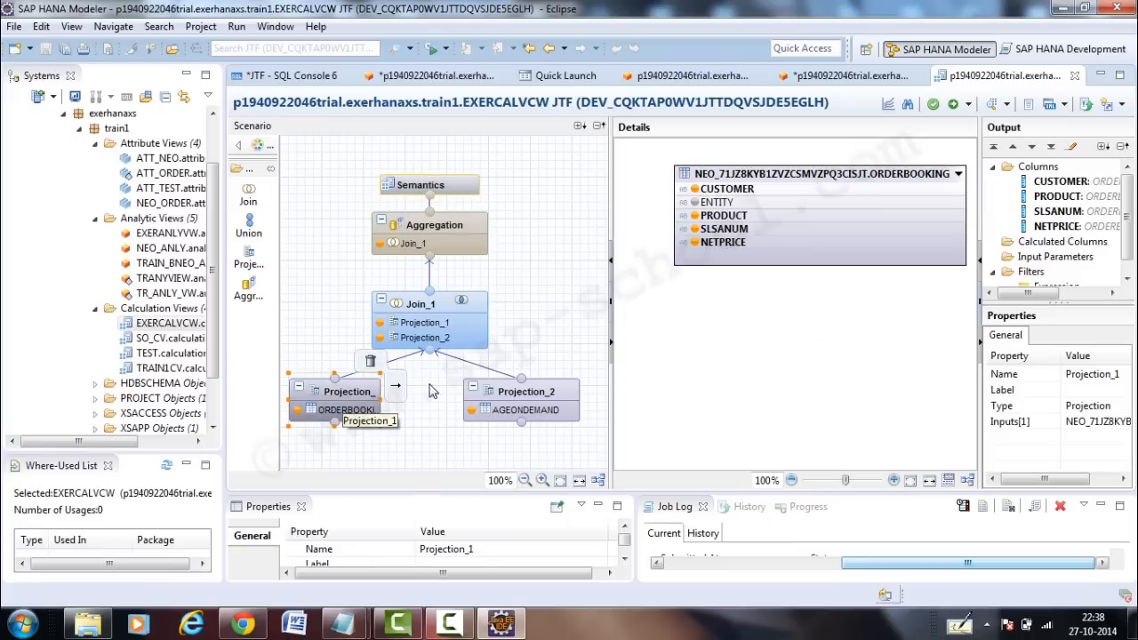
{"action": "left_click", "coordinate": [524, 399]}
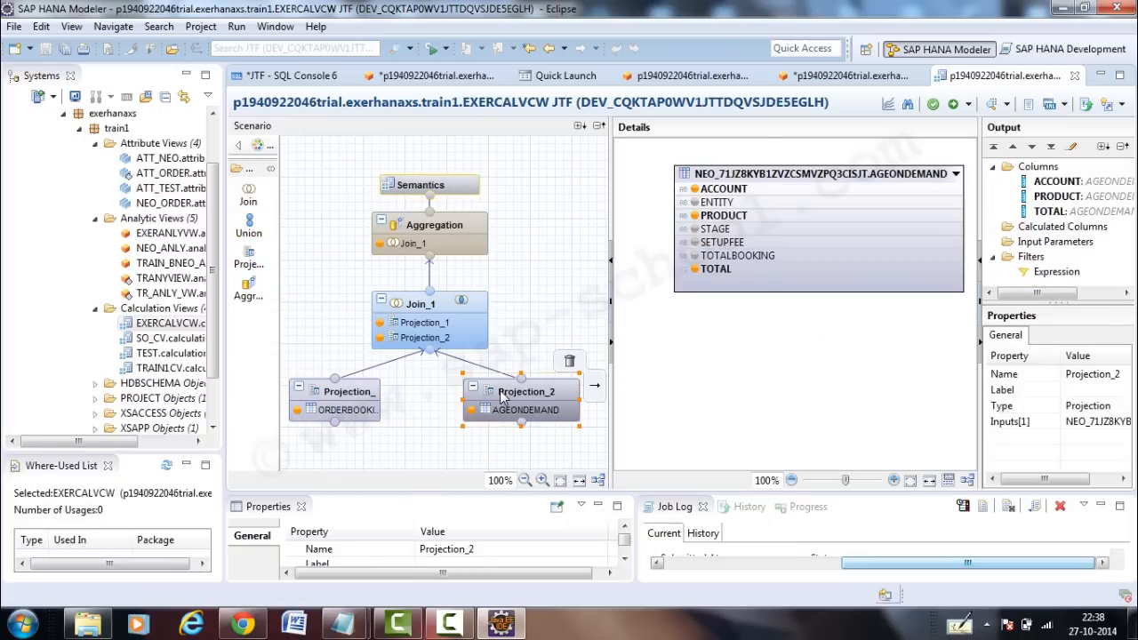
{"action": "left_click", "coordinate": [336, 405]}
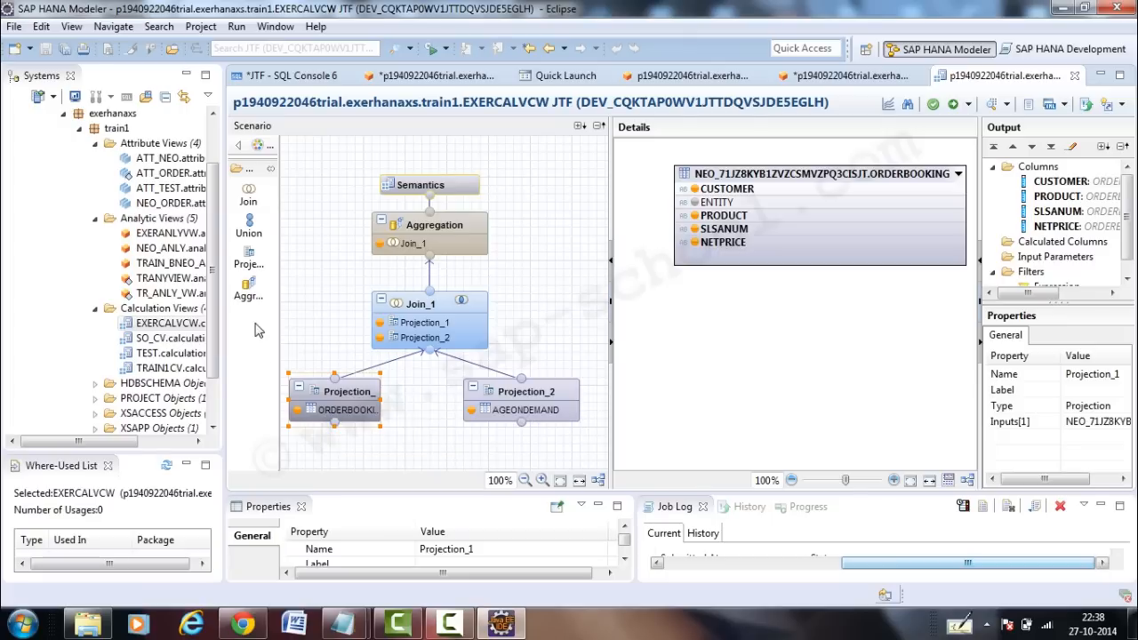
{"action": "left_click_drag", "start_coordinate": [213, 297], "coordinate": [213, 204]}
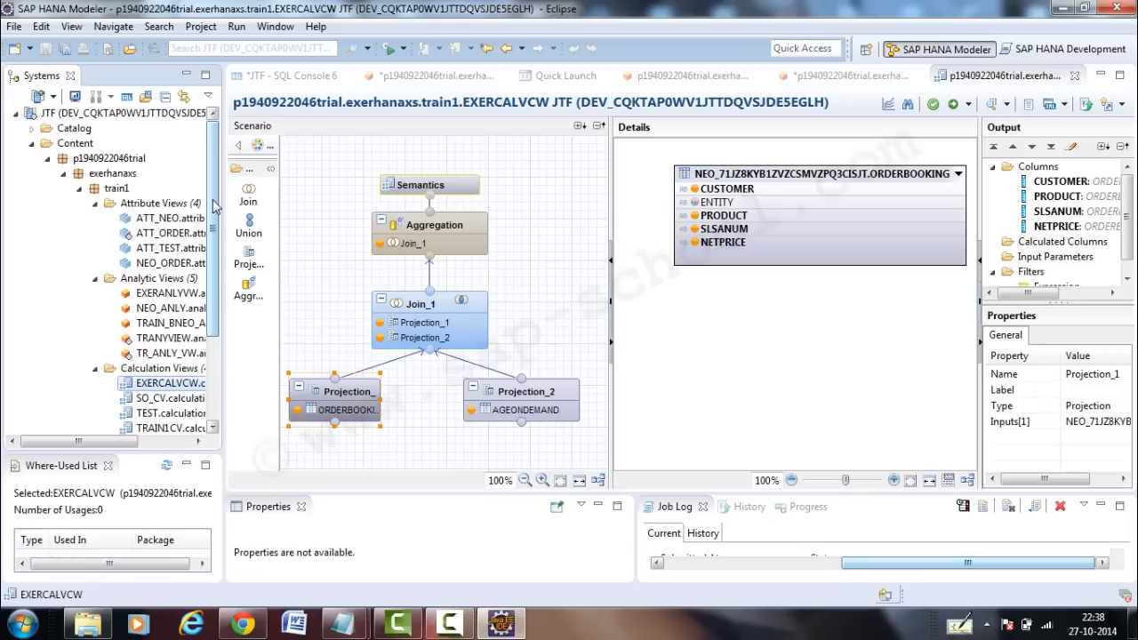
{"action": "mouse_move", "coordinate": [553, 417]}
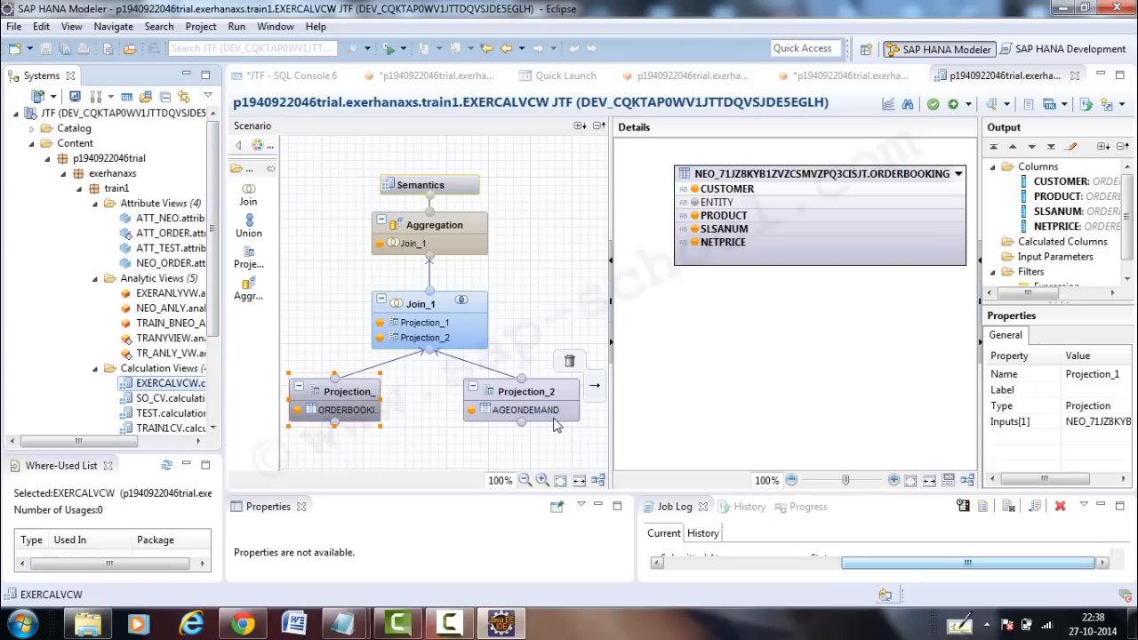
{"action": "left_click", "coordinate": [513, 425]}
{"action": "left_click", "coordinate": [365, 424]}
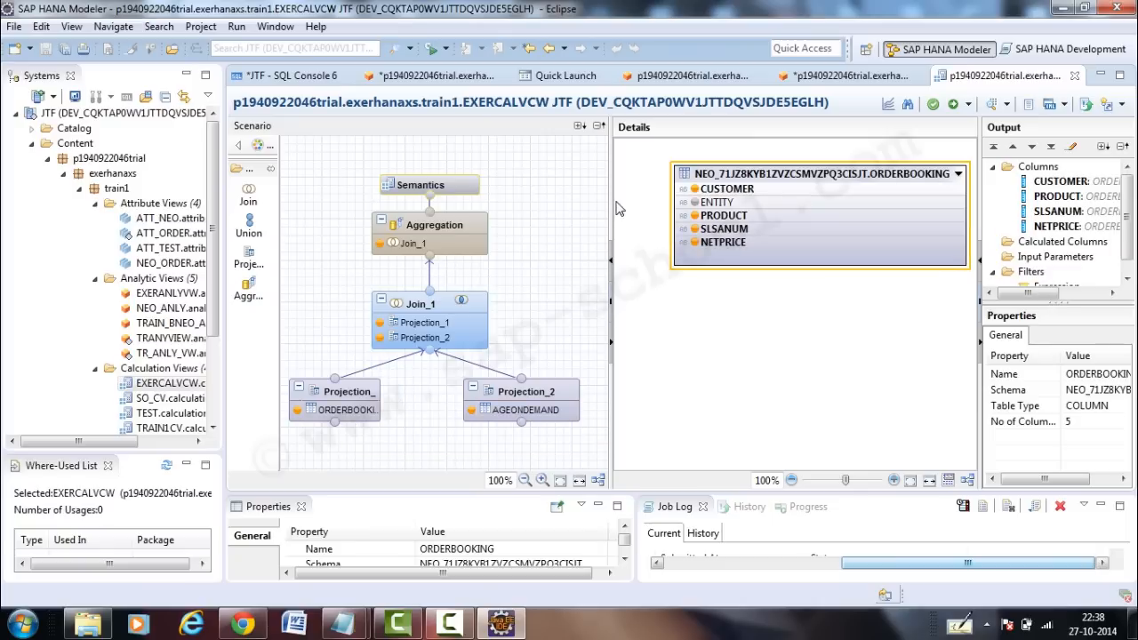
{"action": "left_click_drag", "start_coordinate": [611, 201], "coordinate": [529, 201]}
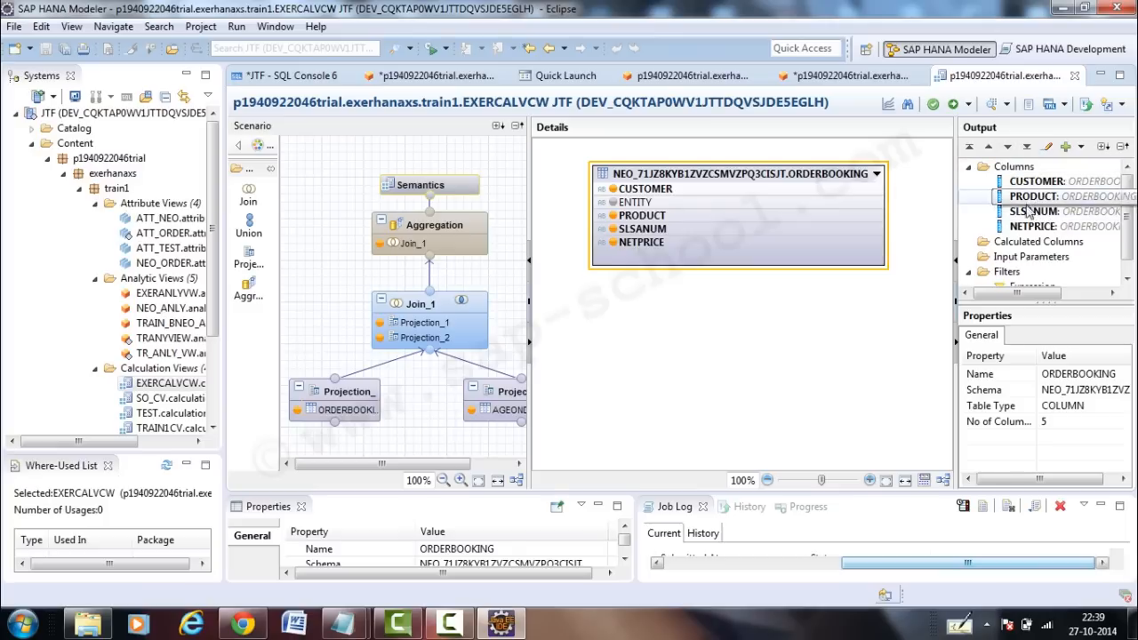
{"action": "left_click", "coordinate": [500, 393]}
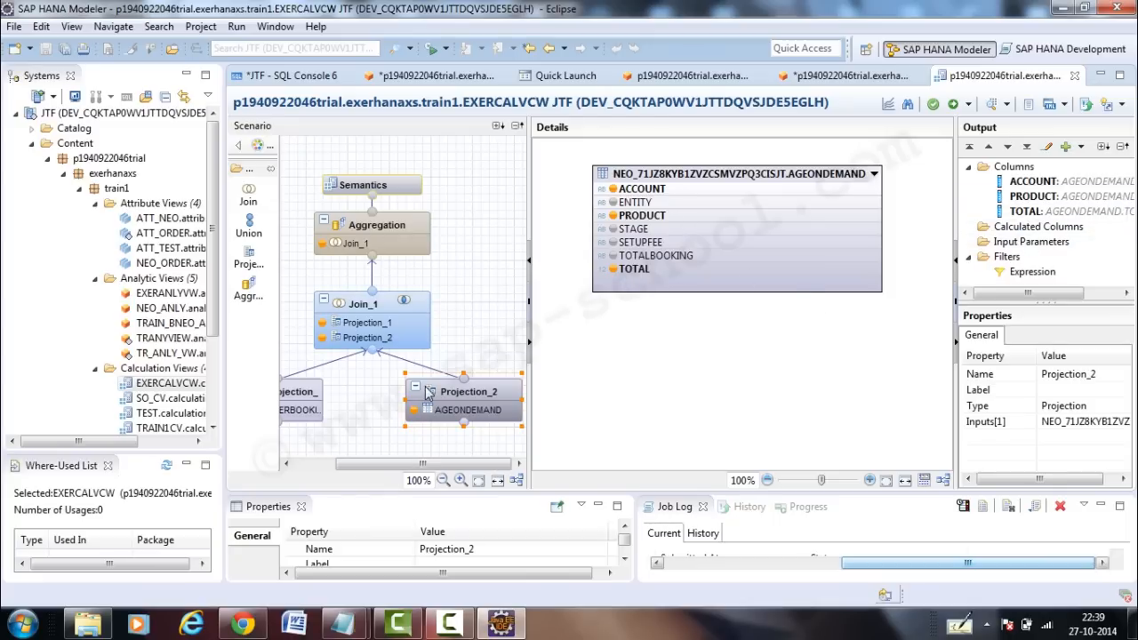
- Examine the Join_1, Aggregation and Semantics nodes of EXERCALVCW, including their columns and properties
{"action": "left_click", "coordinate": [389, 329]}
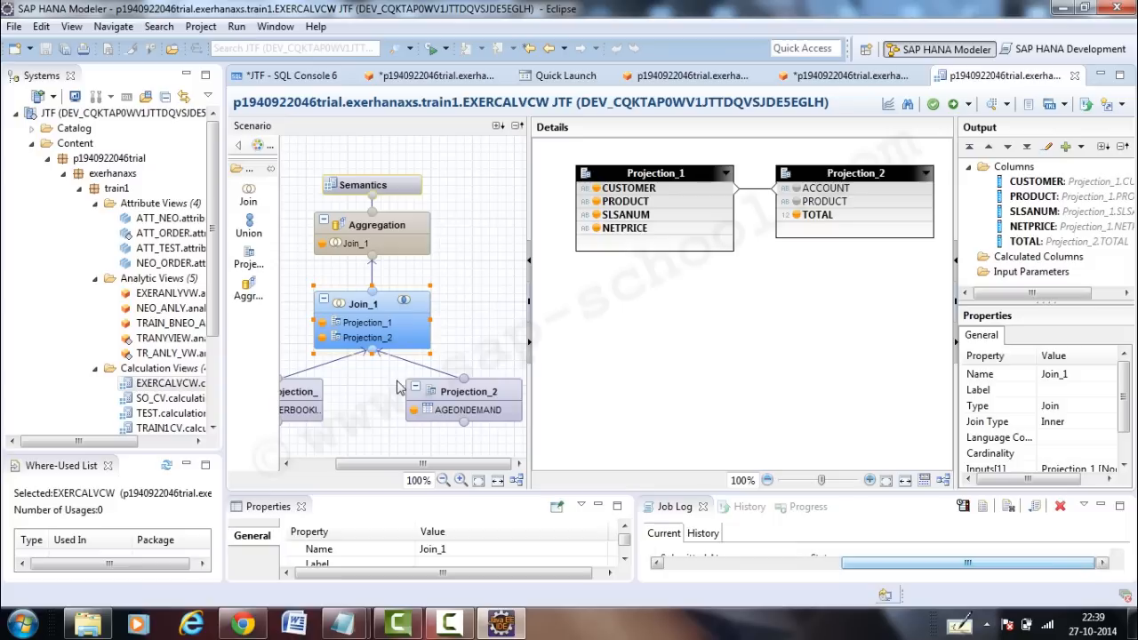
{"action": "mouse_move", "coordinate": [302, 397]}
{"action": "left_click", "coordinate": [371, 242]}
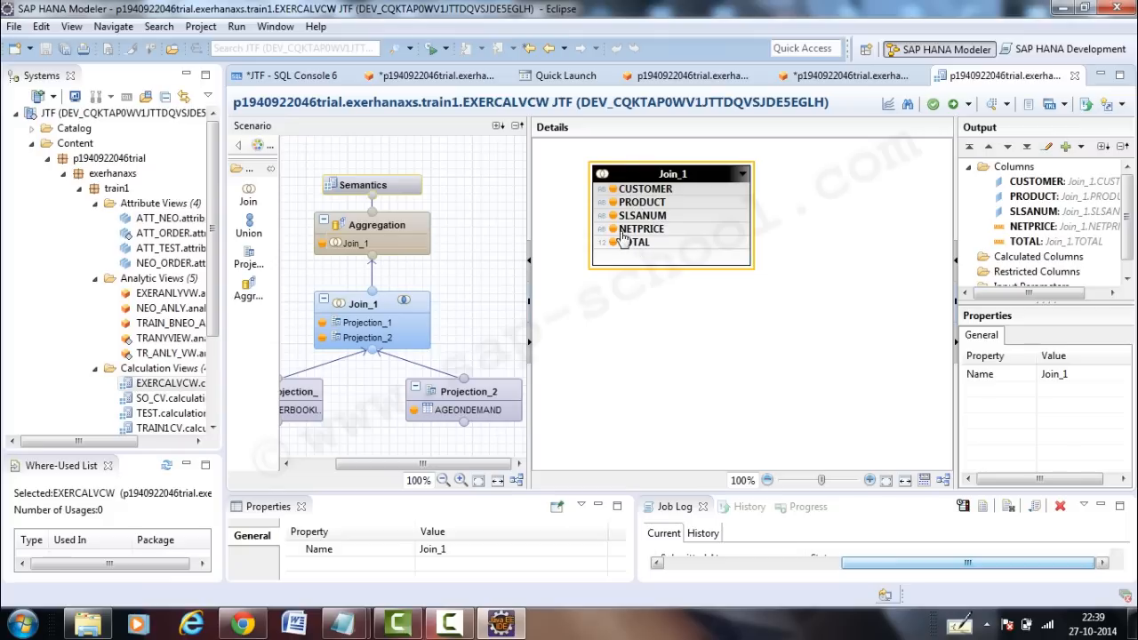
{"action": "left_click", "coordinate": [401, 190]}
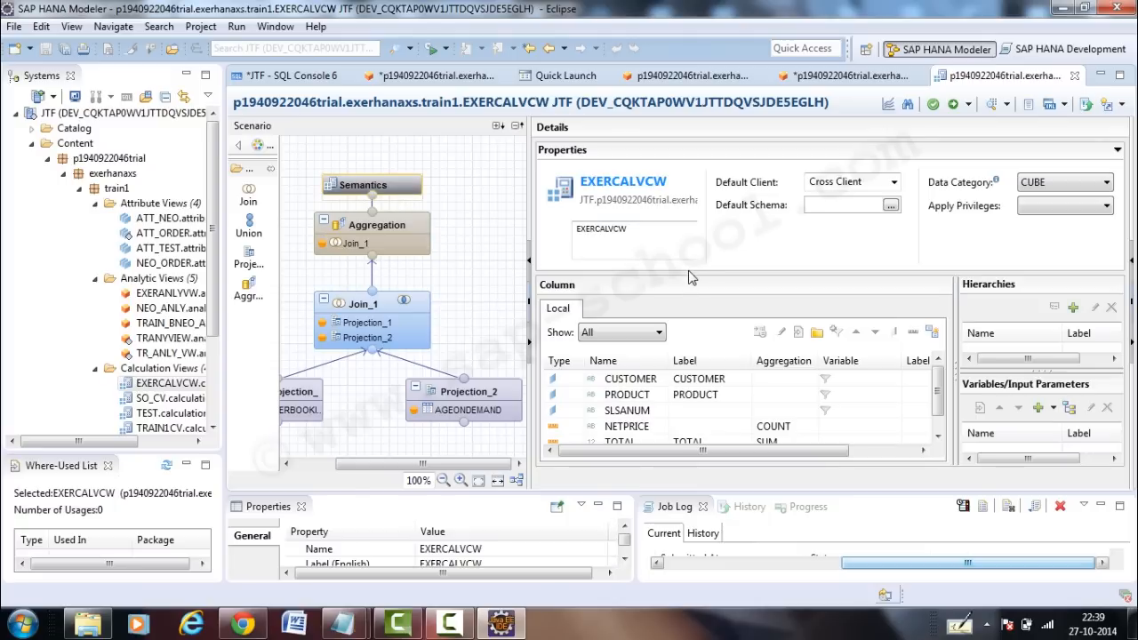
- Review the available column types, Attribute and Measure, for the CUSTOMER column in the Semantics node
{"action": "left_click", "coordinate": [704, 464]}
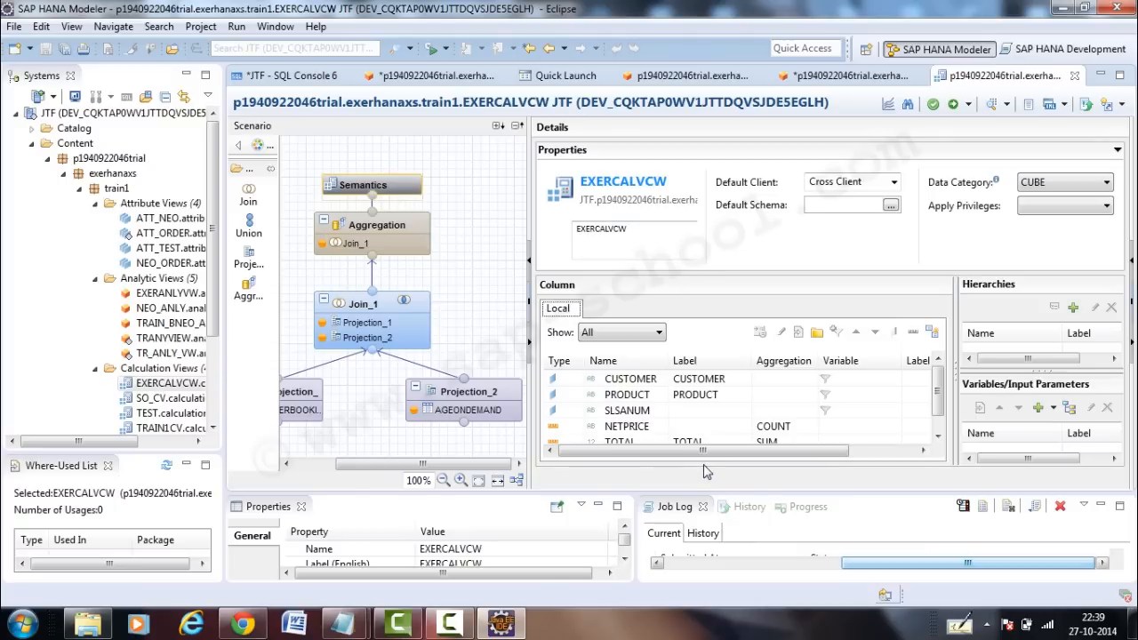
{"action": "left_click", "coordinate": [567, 382]}
{"action": "left_click", "coordinate": [577, 379]}
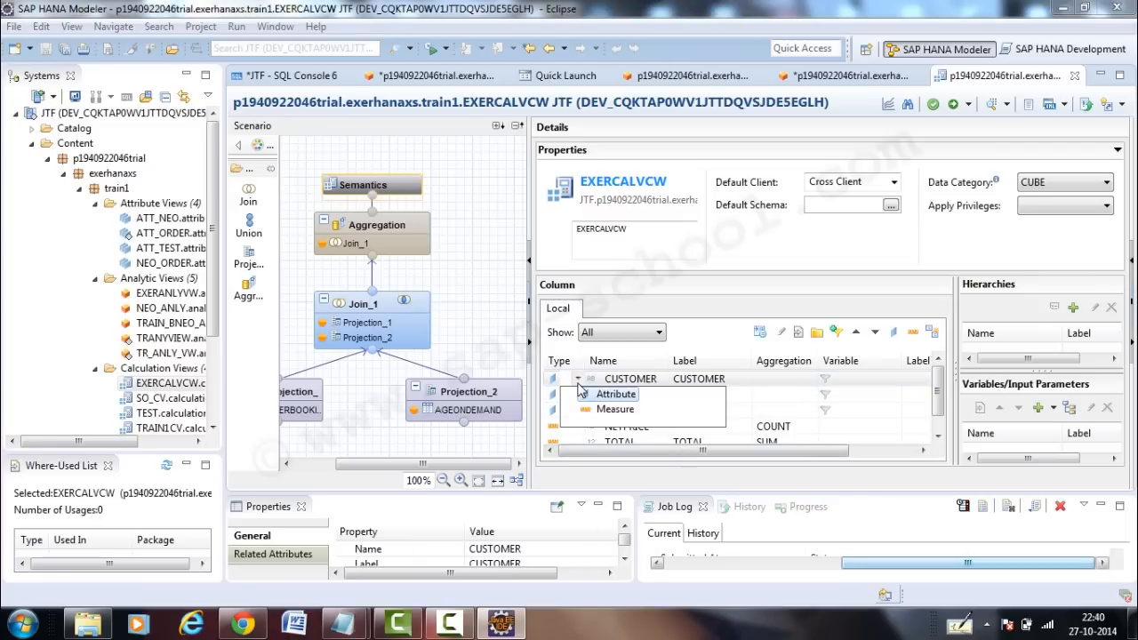
{"action": "left_click", "coordinate": [696, 346]}
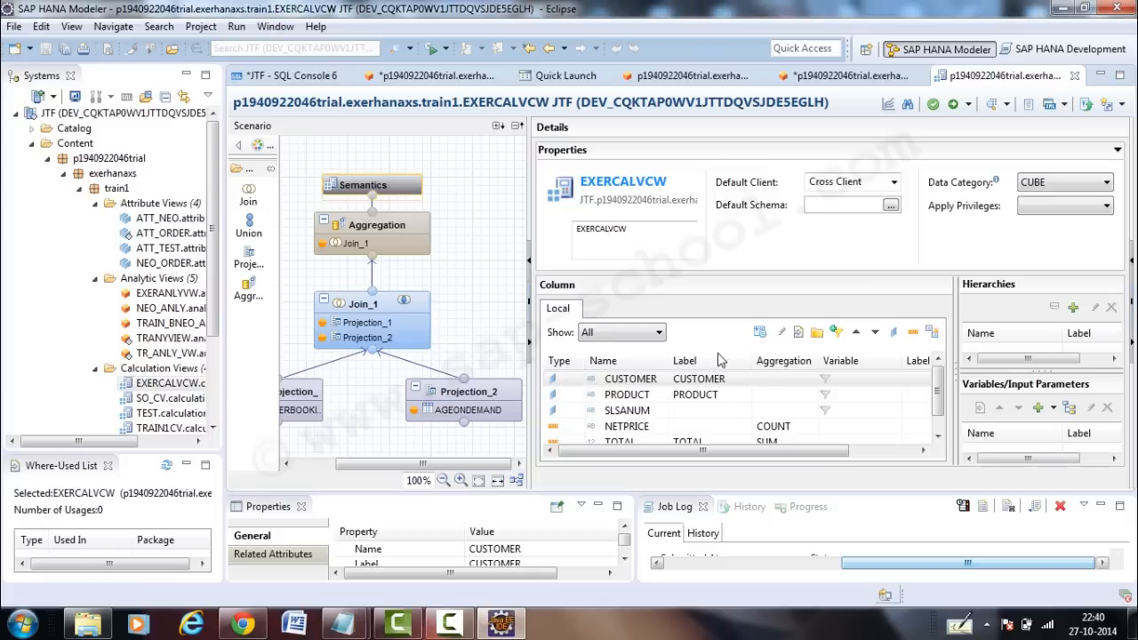
- Review the aggregation options offered for the NETPRICE and TOTAL measures in the Semantics node
{"action": "left_click", "coordinate": [785, 428]}
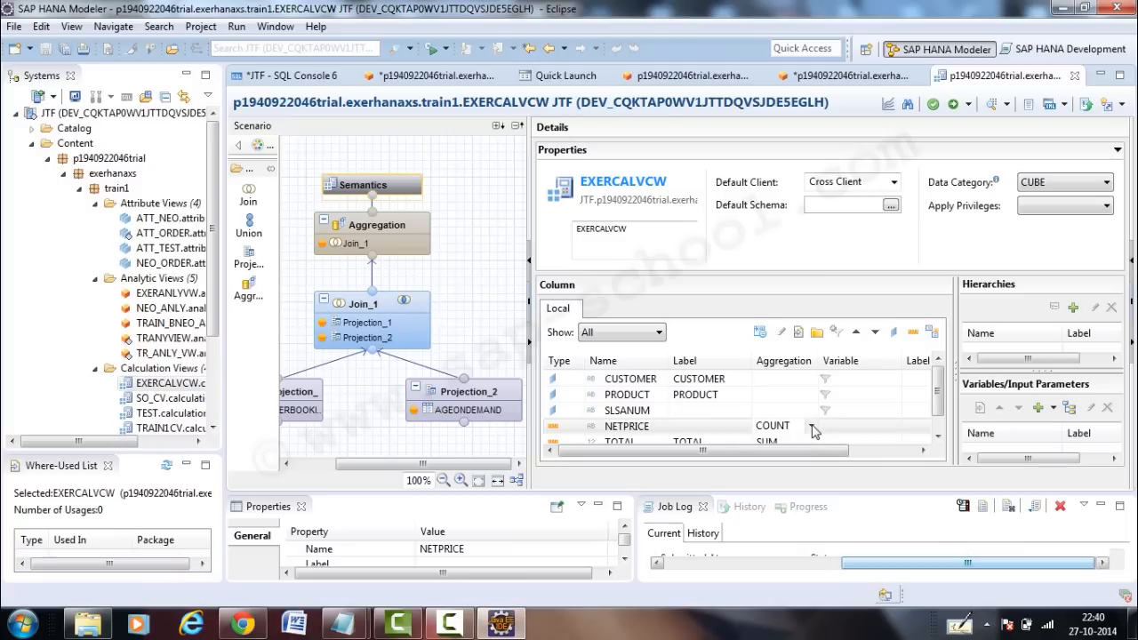
{"action": "left_click", "coordinate": [811, 428]}
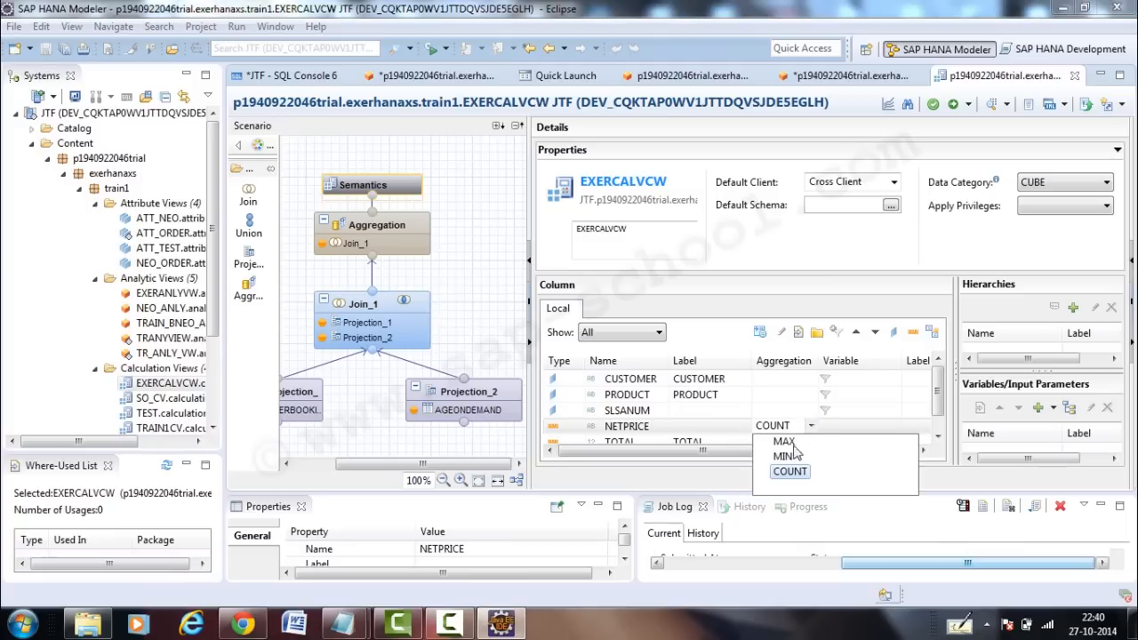
{"action": "left_click", "coordinate": [937, 403]}
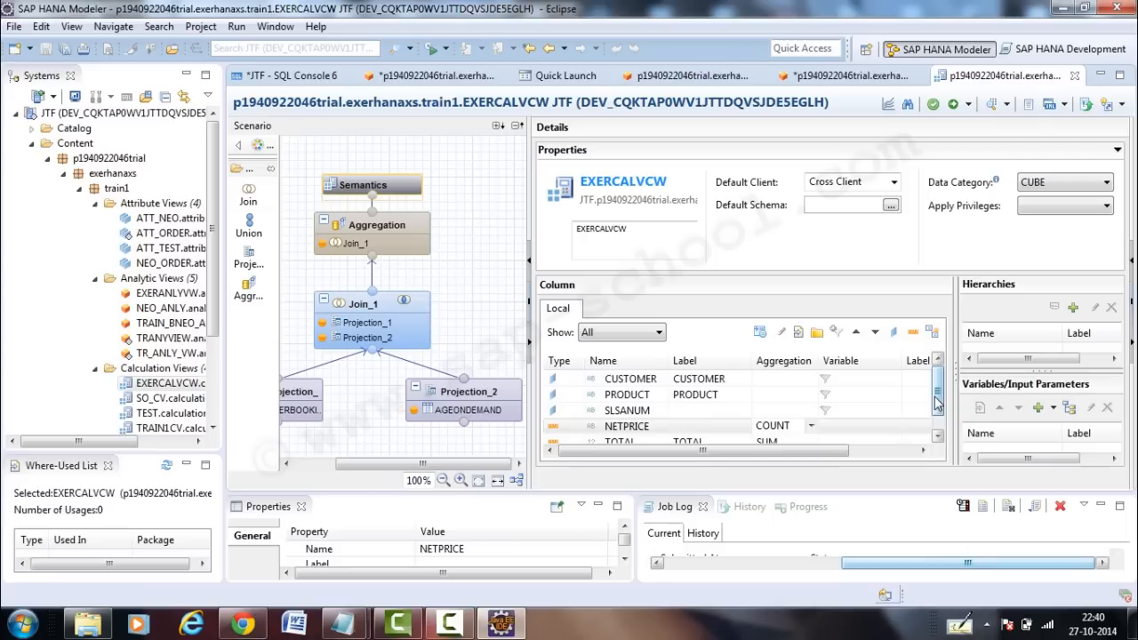
{"action": "left_click_drag", "start_coordinate": [937, 404], "coordinate": [938, 417]}
{"action": "left_click", "coordinate": [800, 428]}
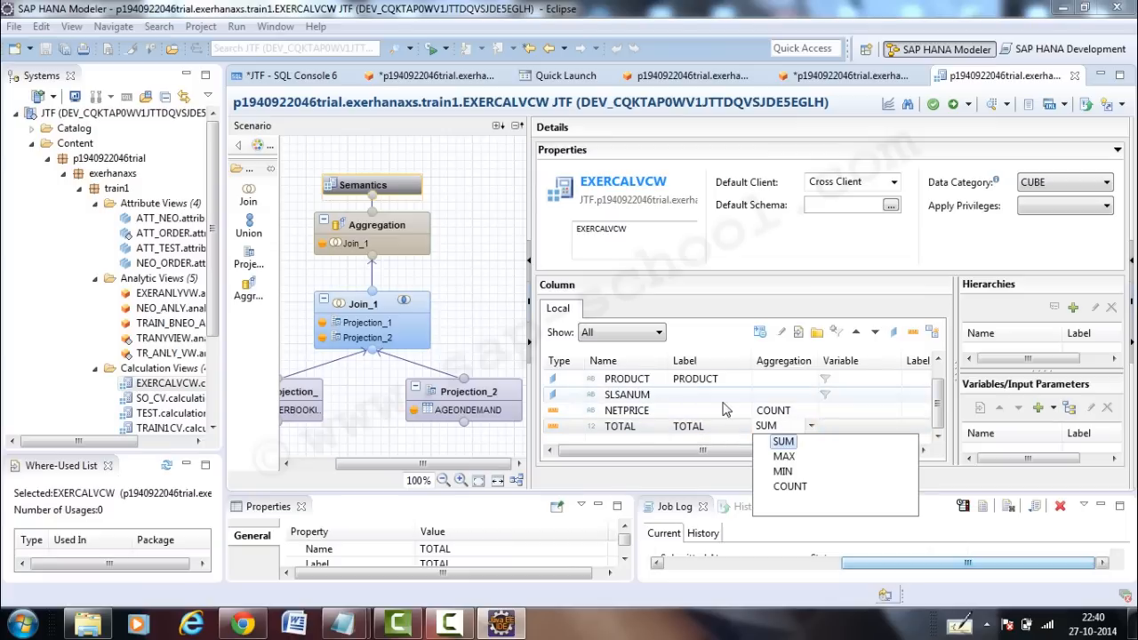
{"action": "left_click", "coordinate": [781, 423]}
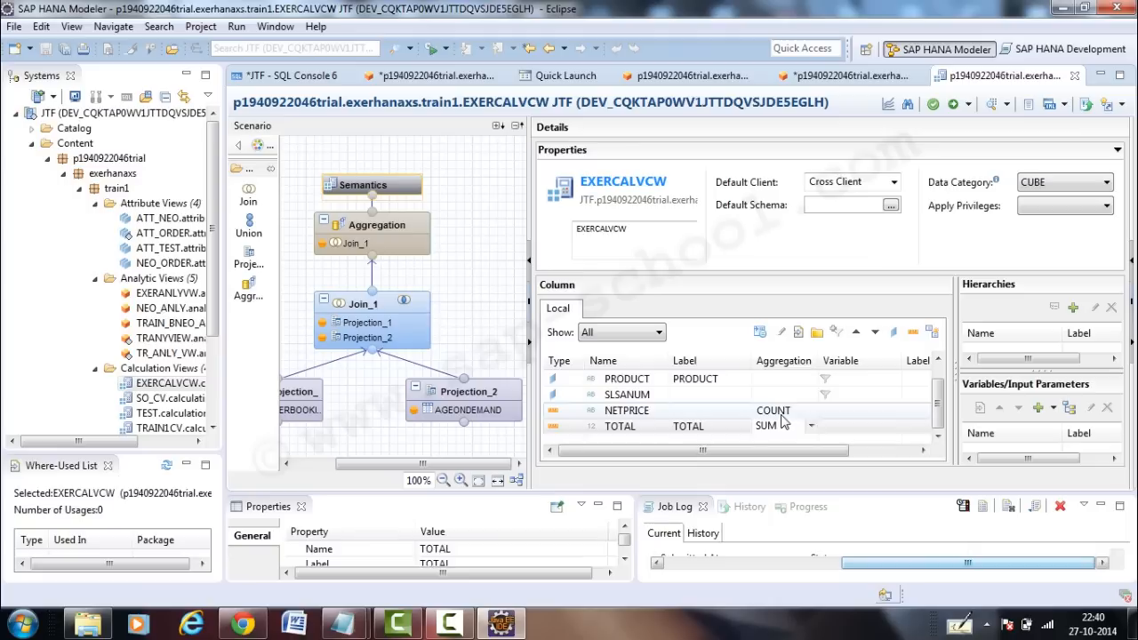
- Set the NETPRICE measure's aggregation to COUNT, then save and activate the calculation view EXERCALVCW
{"action": "left_click", "coordinate": [805, 412]}
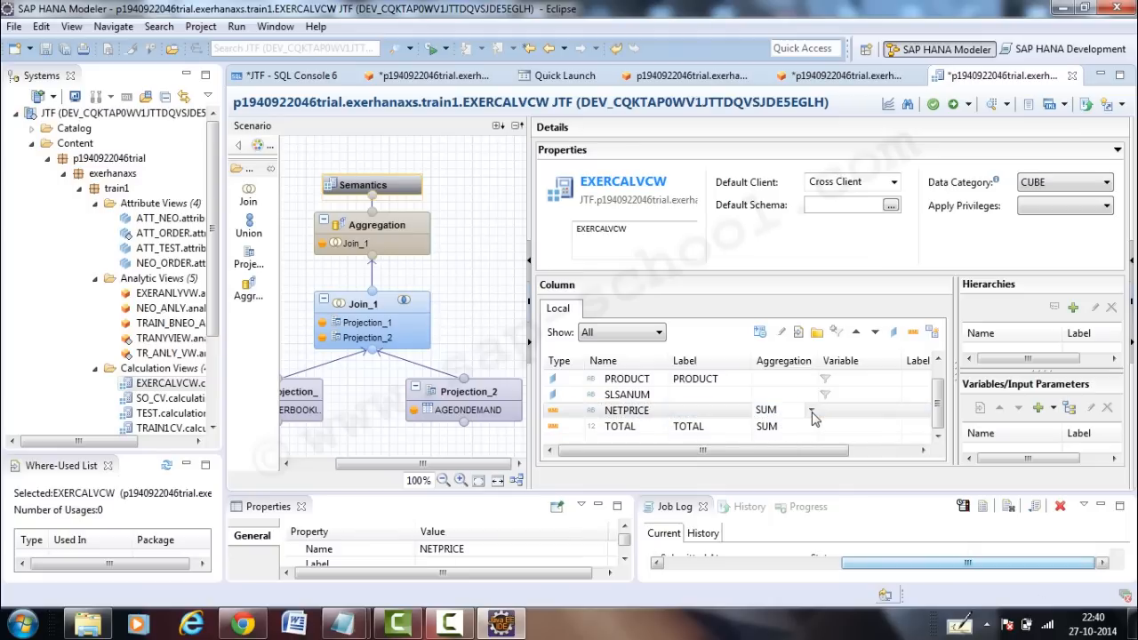
{"action": "left_click", "coordinate": [812, 413]}
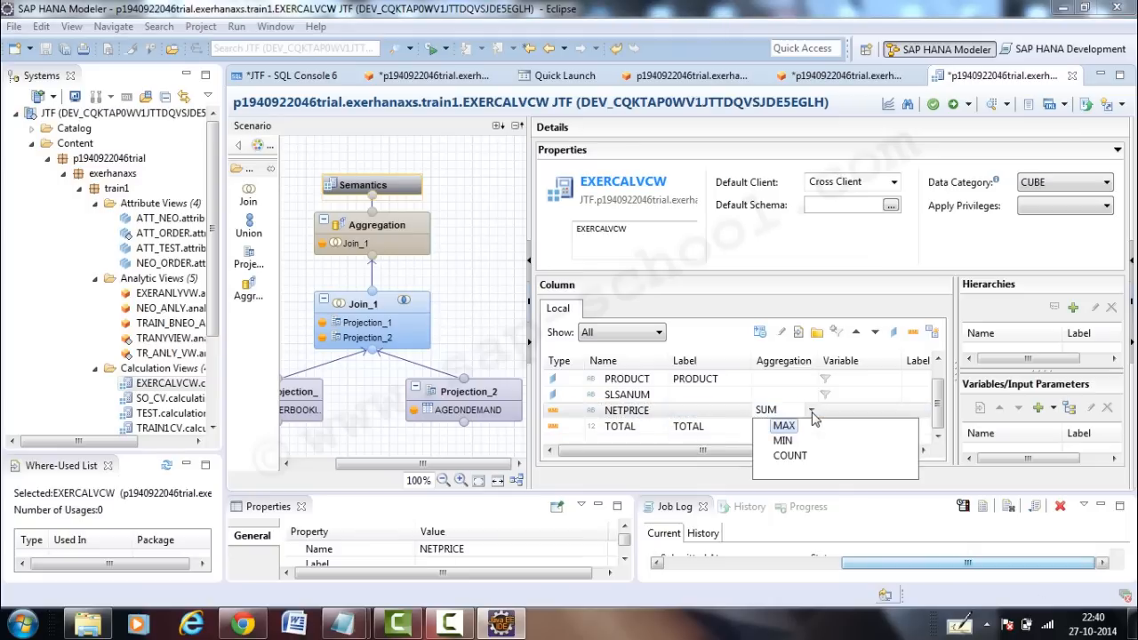
{"action": "left_click", "coordinate": [789, 456]}
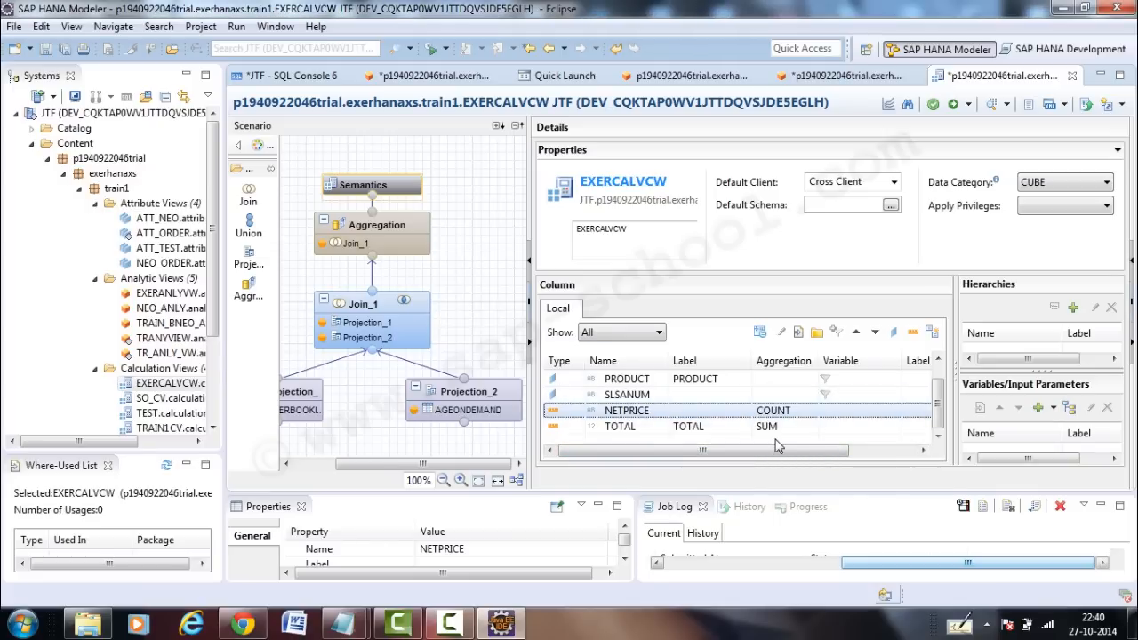
{"action": "left_click", "coordinate": [809, 415]}
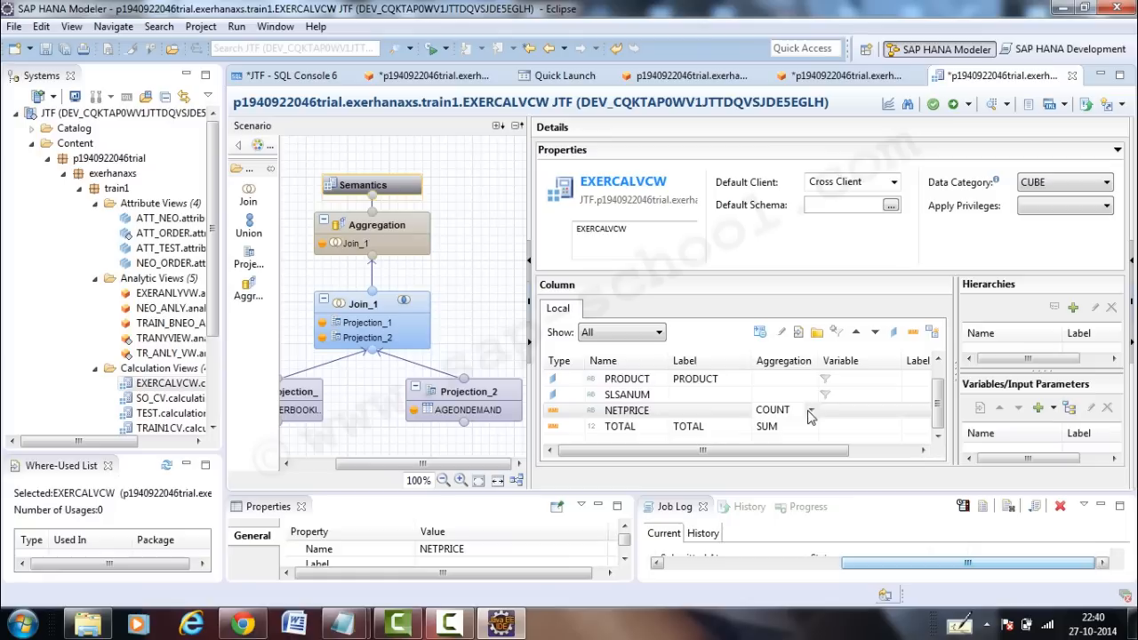
{"action": "left_click", "coordinate": [812, 412]}
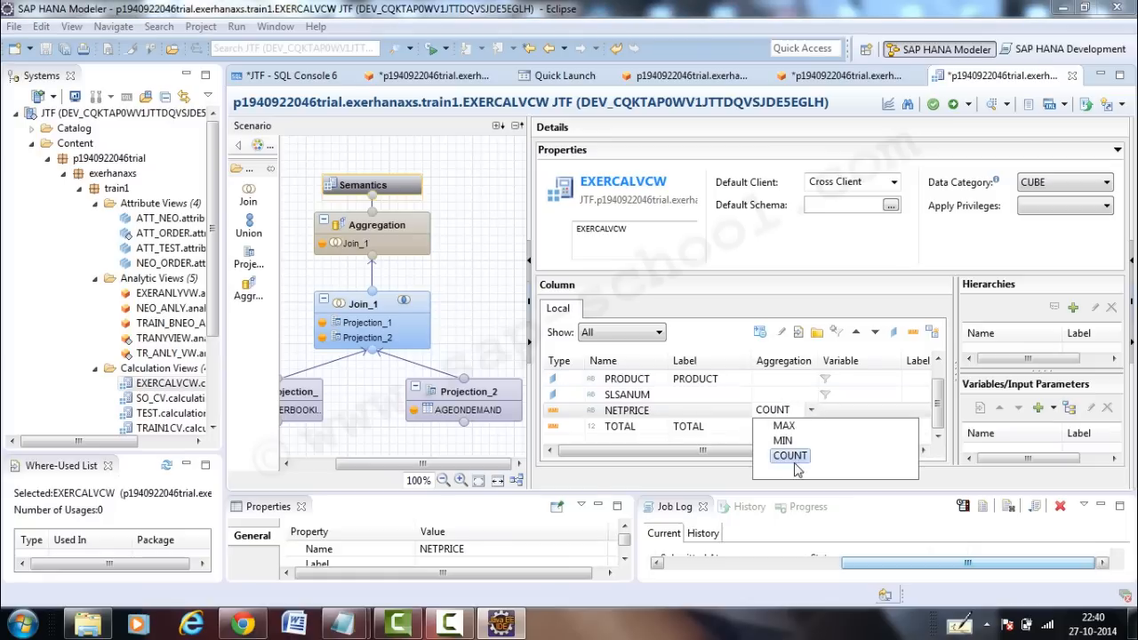
{"action": "left_click", "coordinate": [696, 452]}
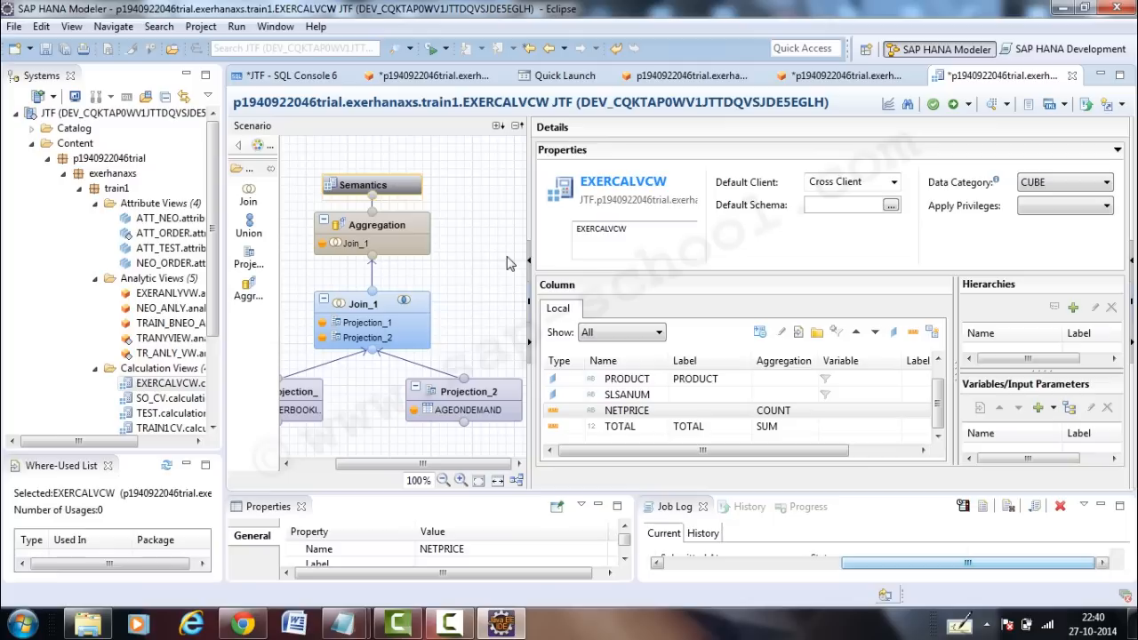
{"action": "left_click", "coordinate": [954, 106]}
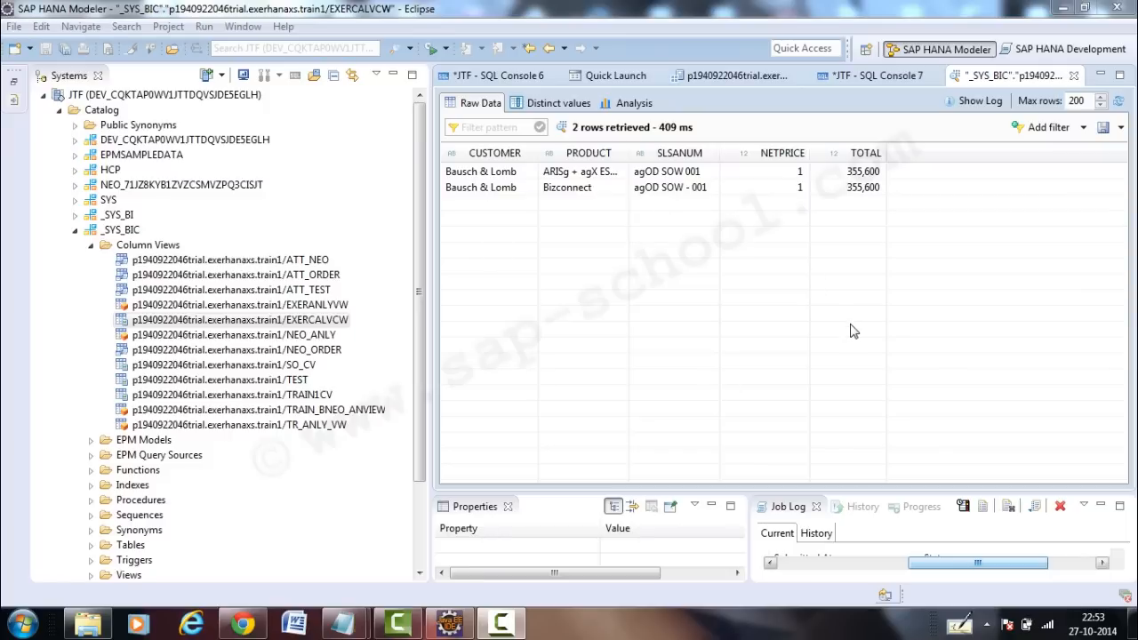
- Examine the Join_1 node of EXERCALVCW and its joined projections, then return to the view's raw data preview
{"action": "left_click", "coordinate": [743, 77]}
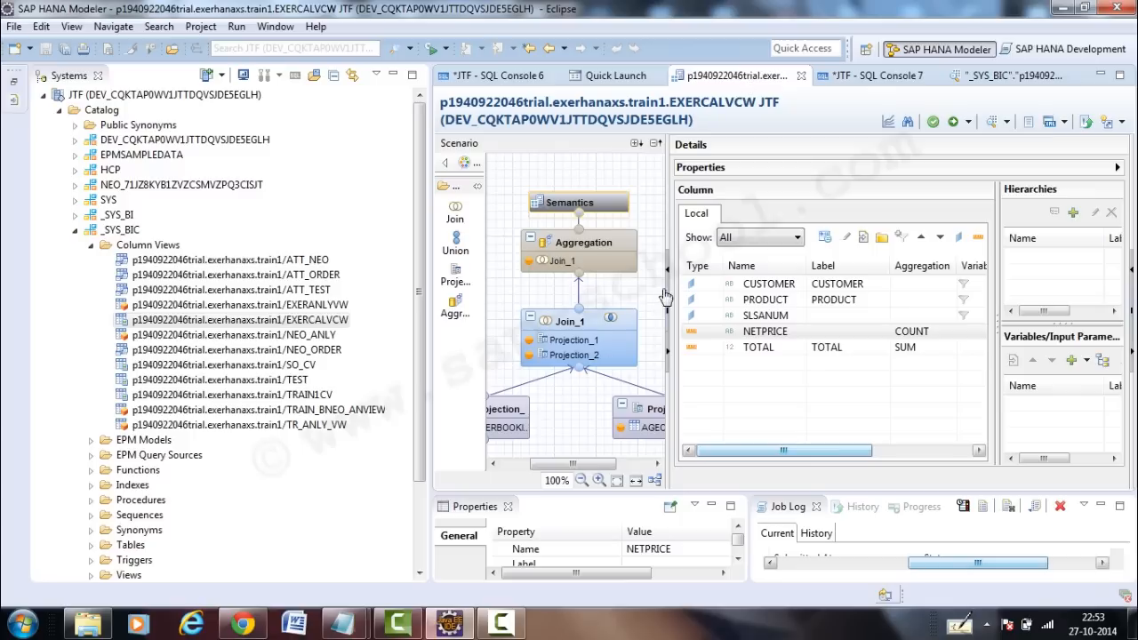
{"action": "left_click", "coordinate": [598, 337]}
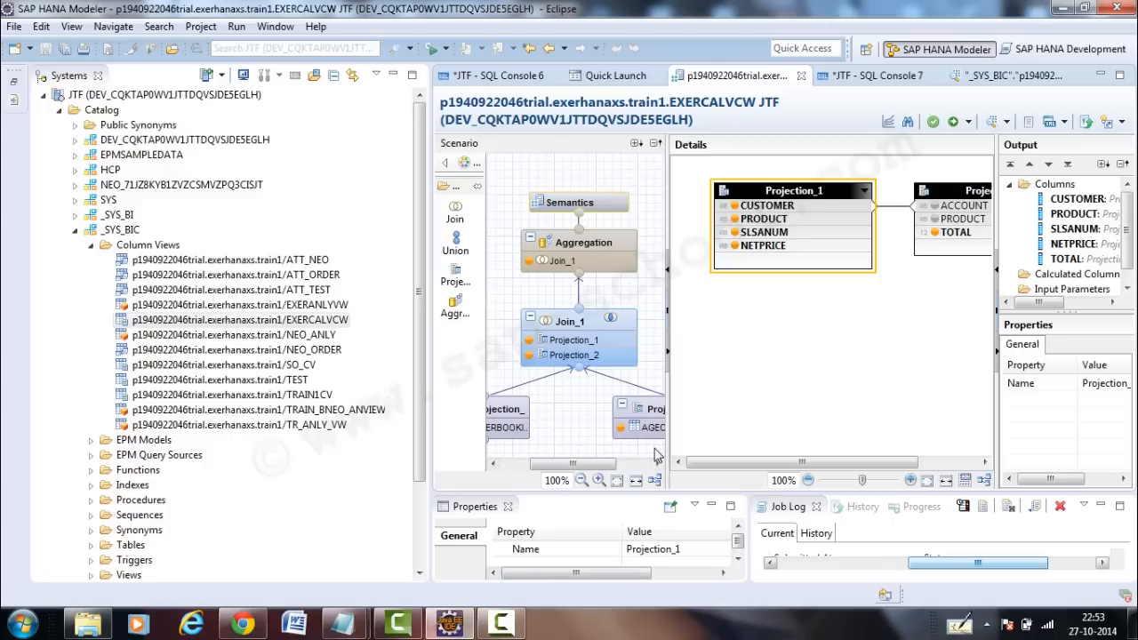
{"action": "mouse_move", "coordinate": [469, 629]}
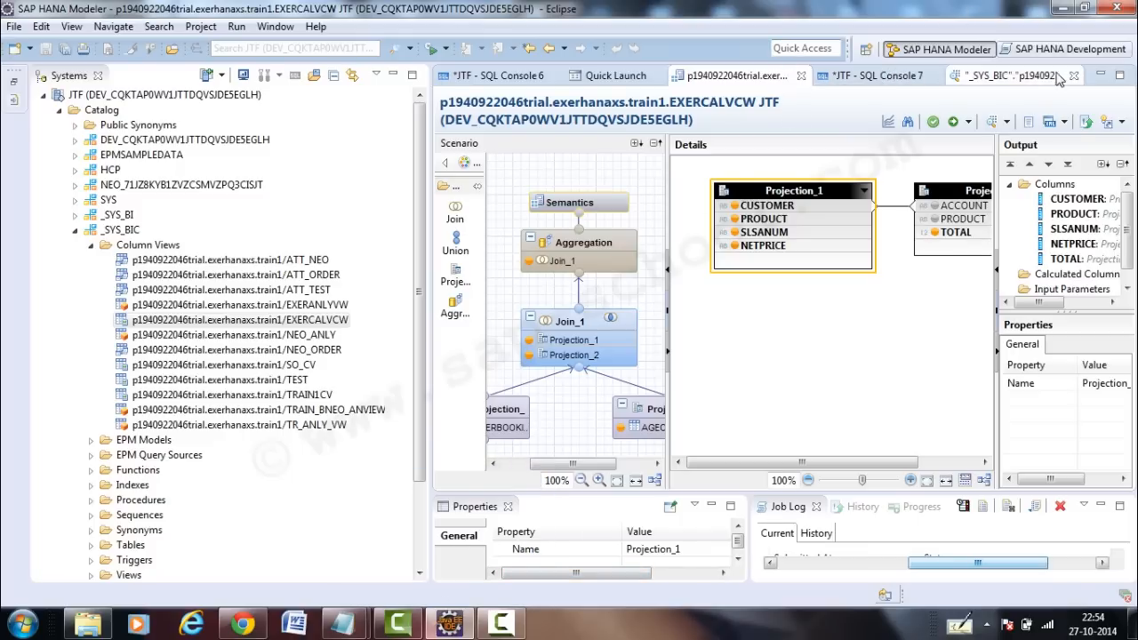
{"action": "left_click", "coordinate": [1021, 78]}
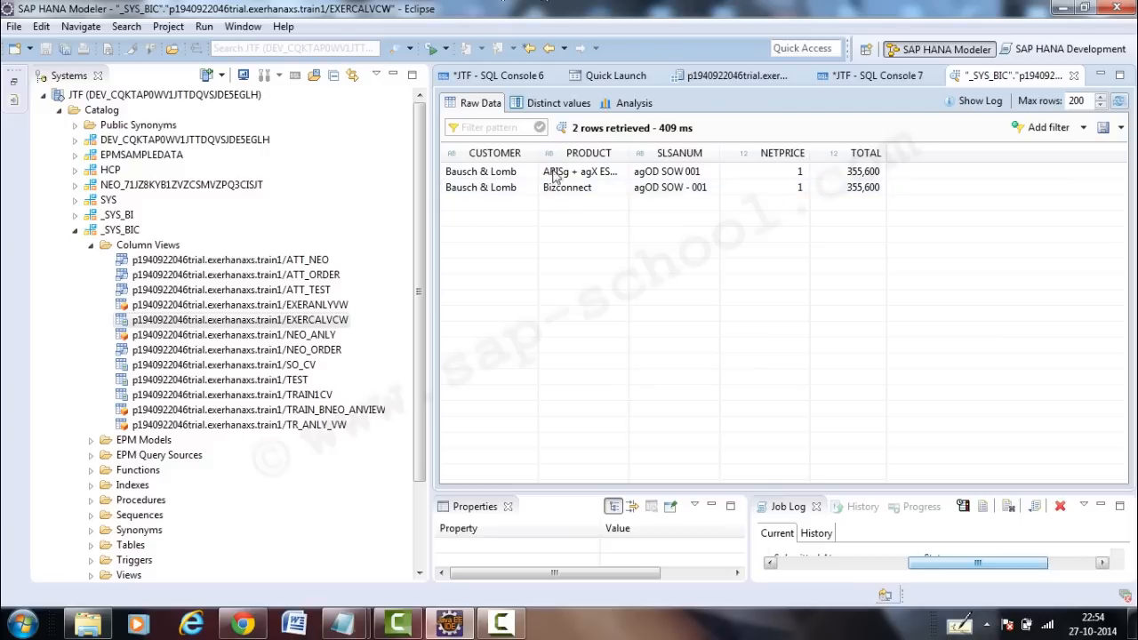
- Chart the EXERCALVCW preview data in the analysis view with CUSTOMER as label and TOTAL as value
{"action": "left_click", "coordinate": [637, 107]}
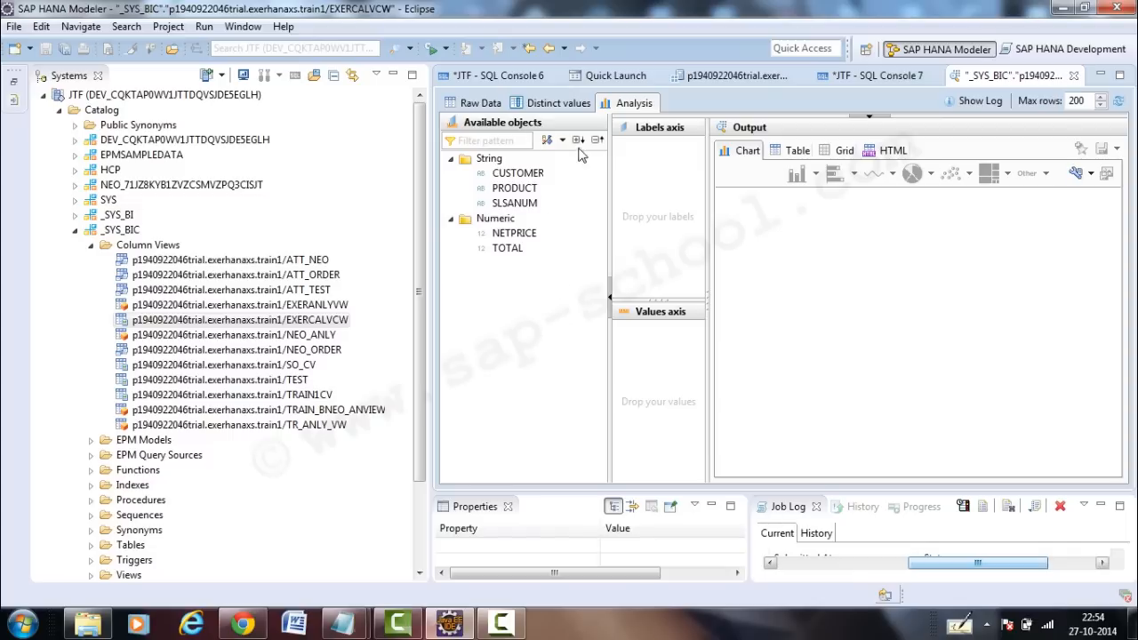
{"action": "left_click_drag", "start_coordinate": [528, 174], "coordinate": [646, 180]}
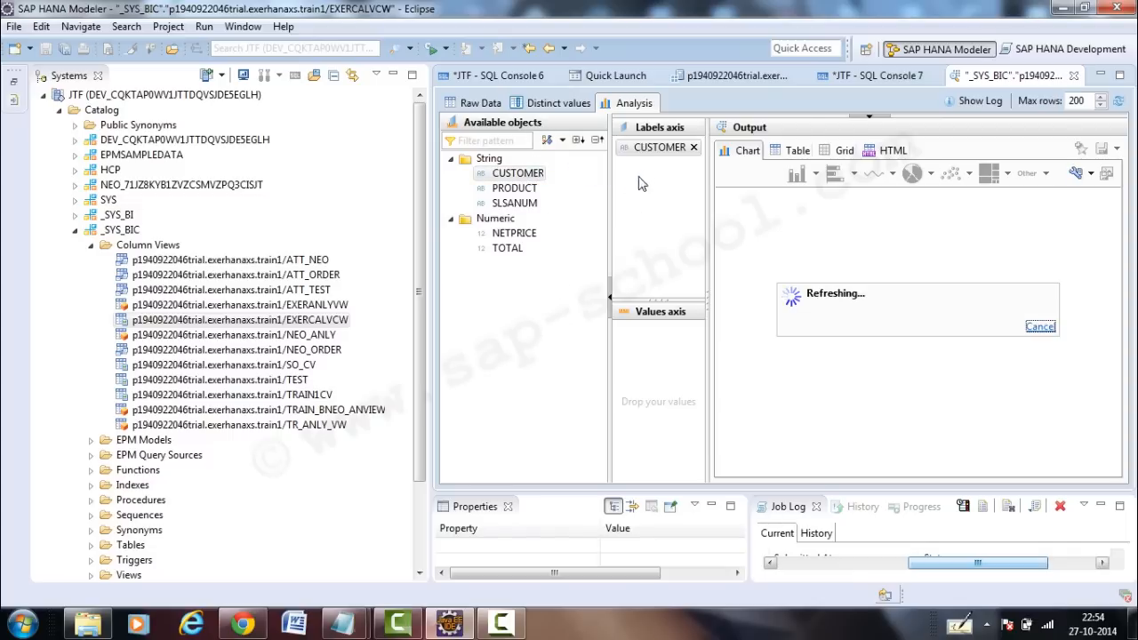
{"action": "left_click_drag", "start_coordinate": [508, 248], "coordinate": [661, 393]}
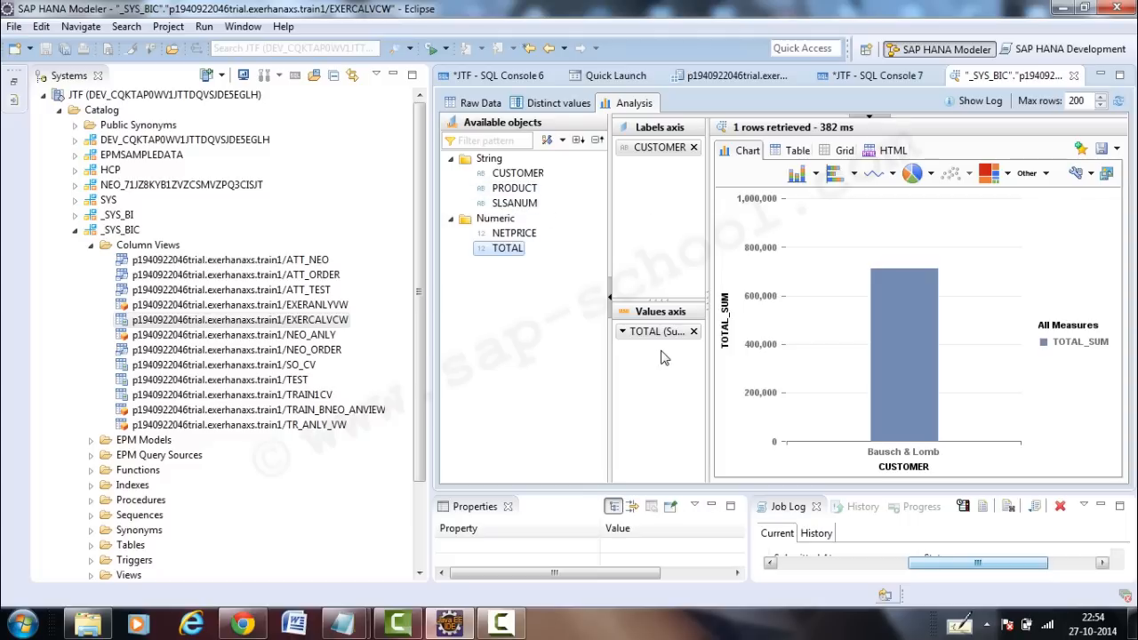
{"action": "left_click_drag", "start_coordinate": [660, 333], "coordinate": [662, 358]}
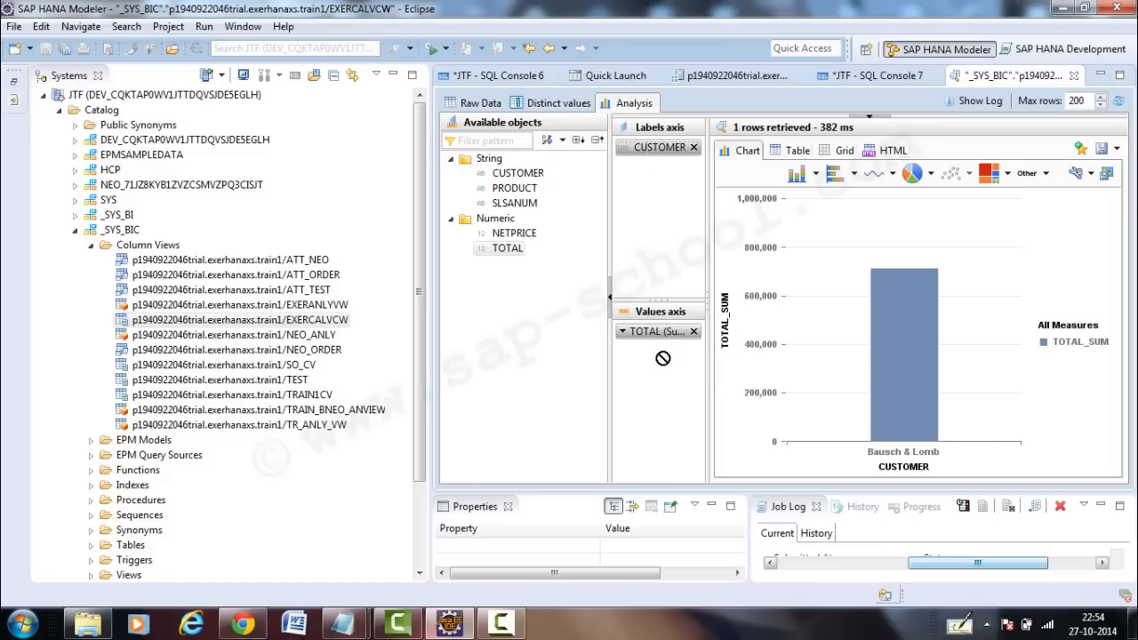